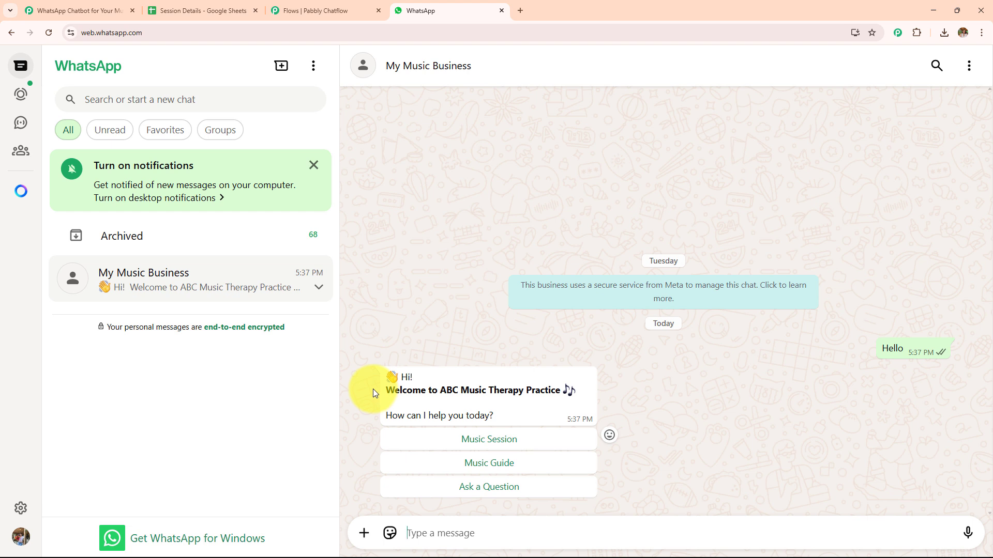
- Request a Music Session of type Mental Health from the chatbot and send the customer's full name
click(492, 438)
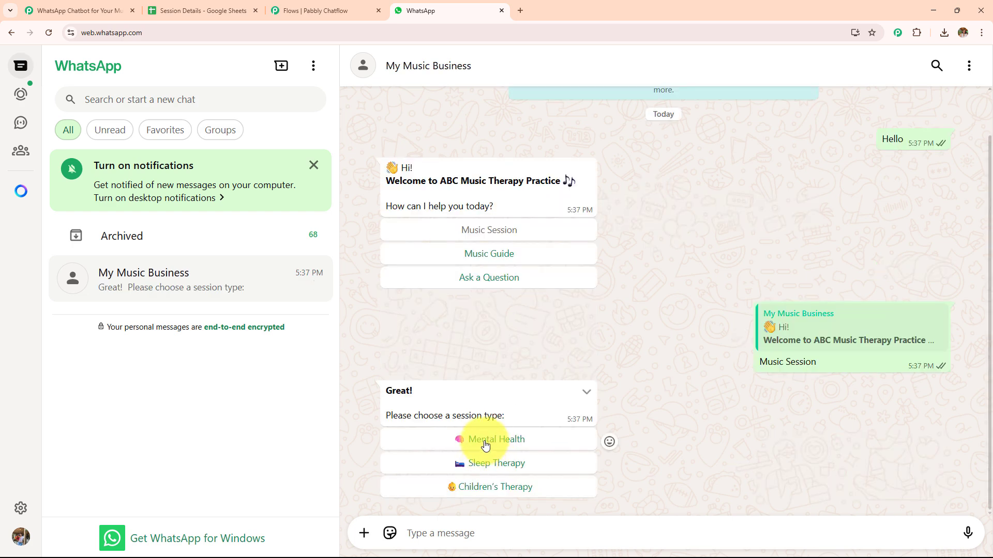
click(485, 444)
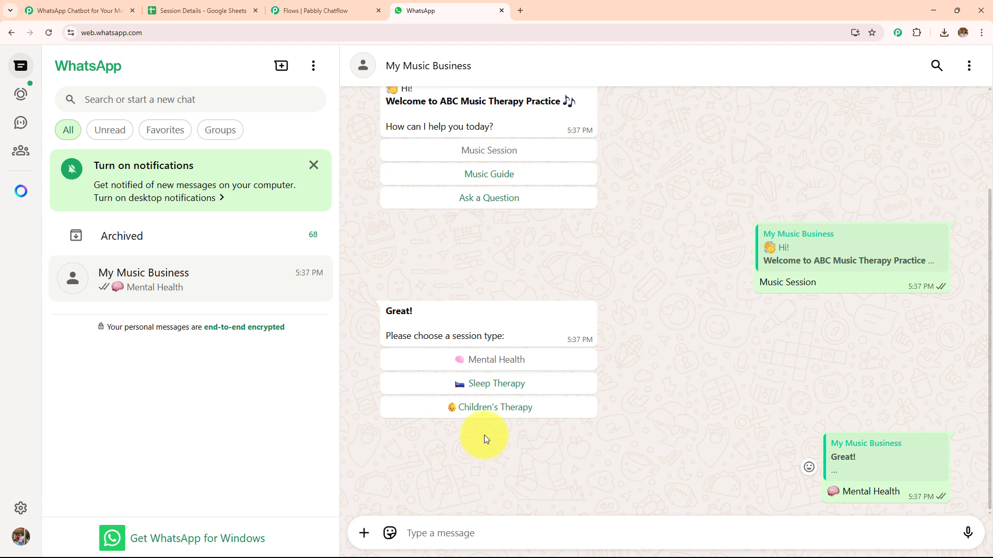
click(471, 533)
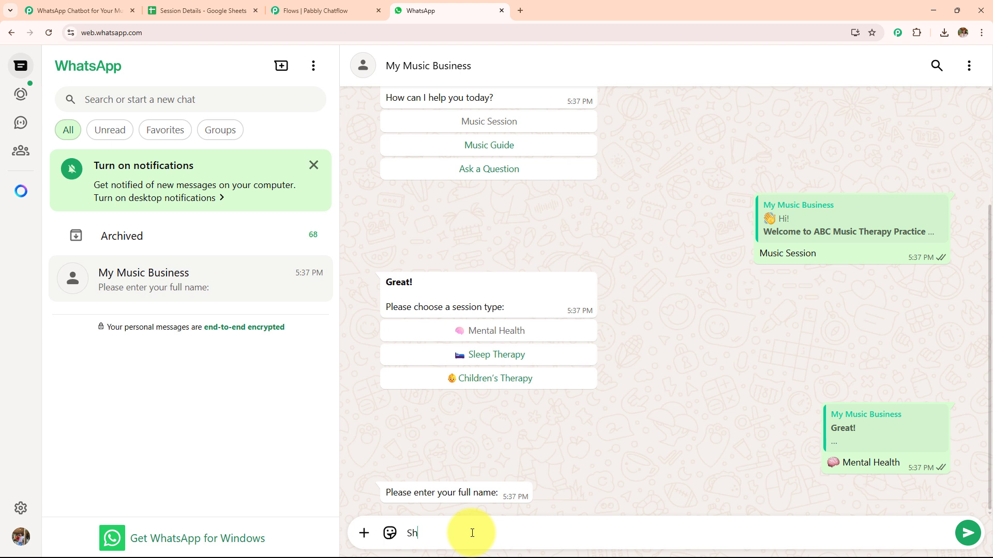
key(Return)
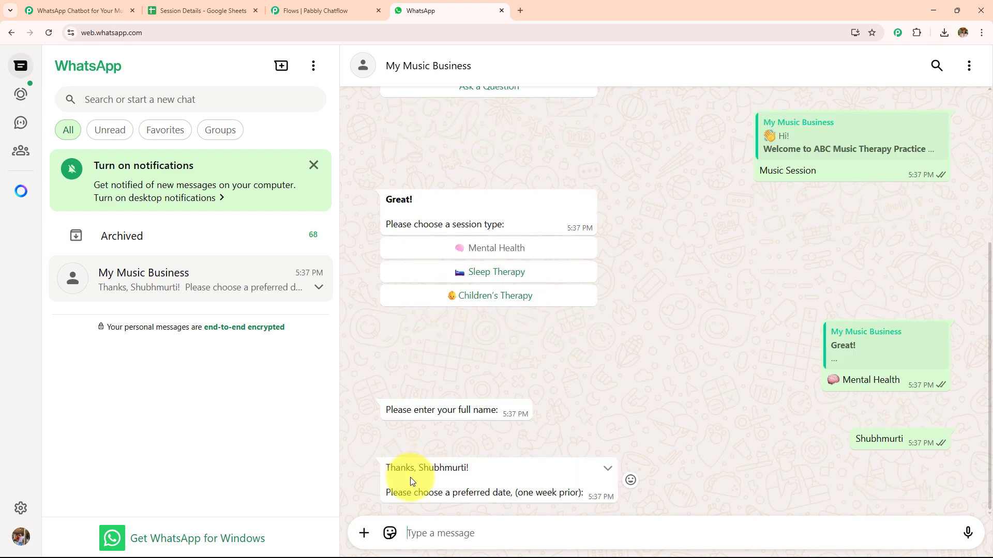
- Send 20/06/2025 as the preferred session date and reply with the customer's email to confirm the booking
text(20/06/2025)
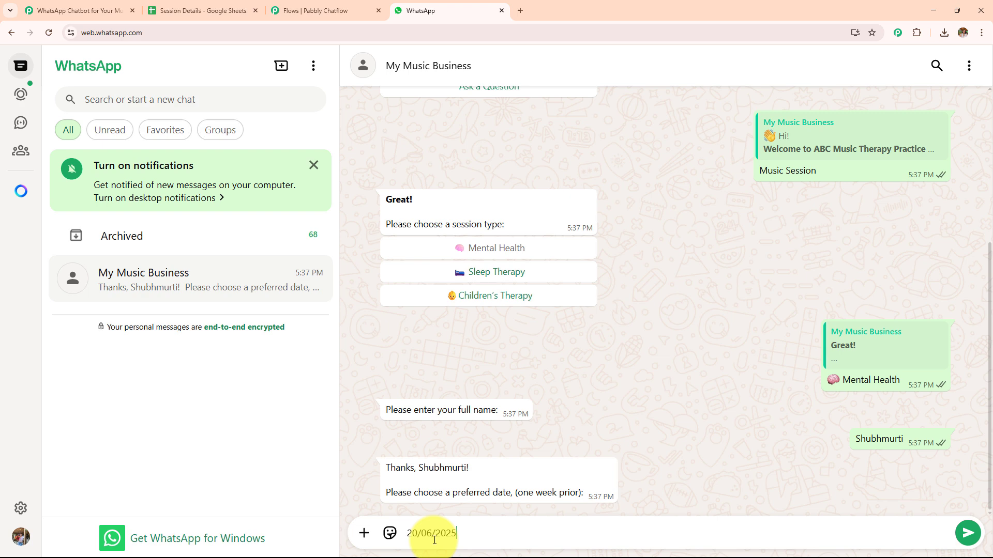
key(Return)
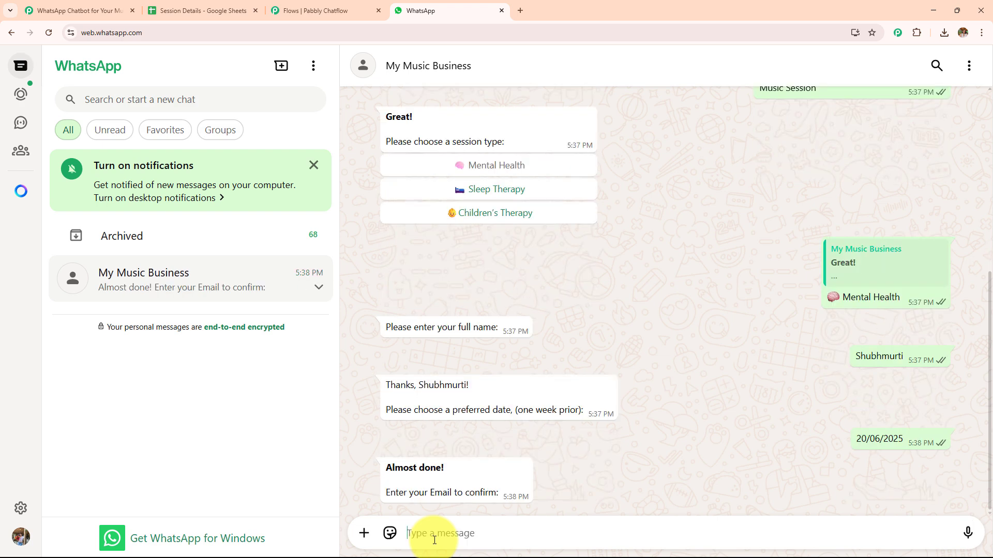
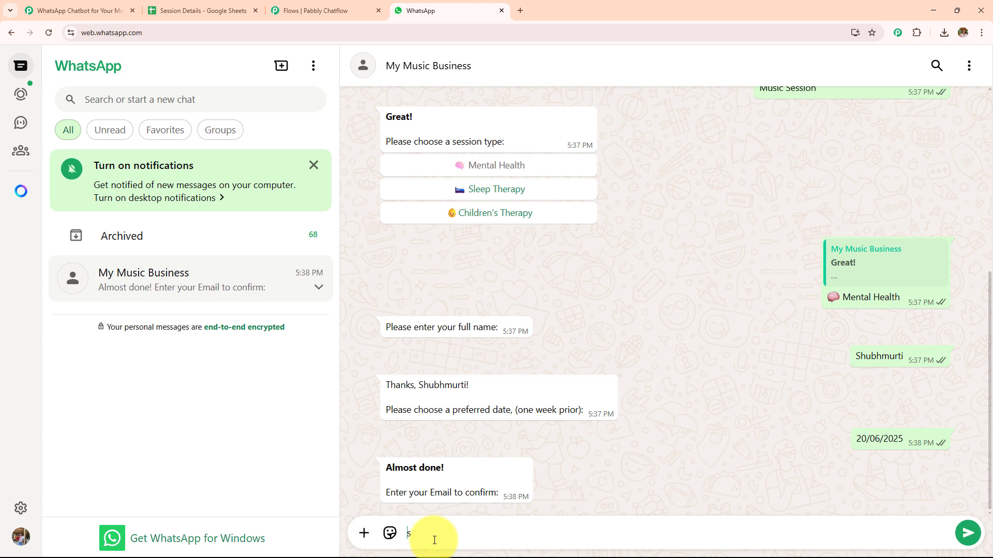
key(Return)
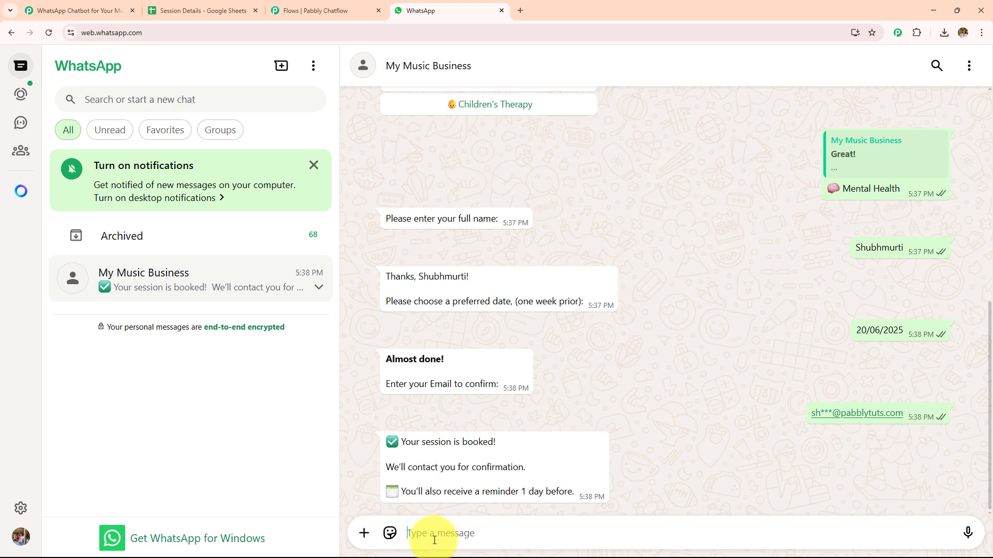
- Request the Relaxation music guide from the chatbot's welcome message and try the audio it sends
scroll(549, 385, up, 4)
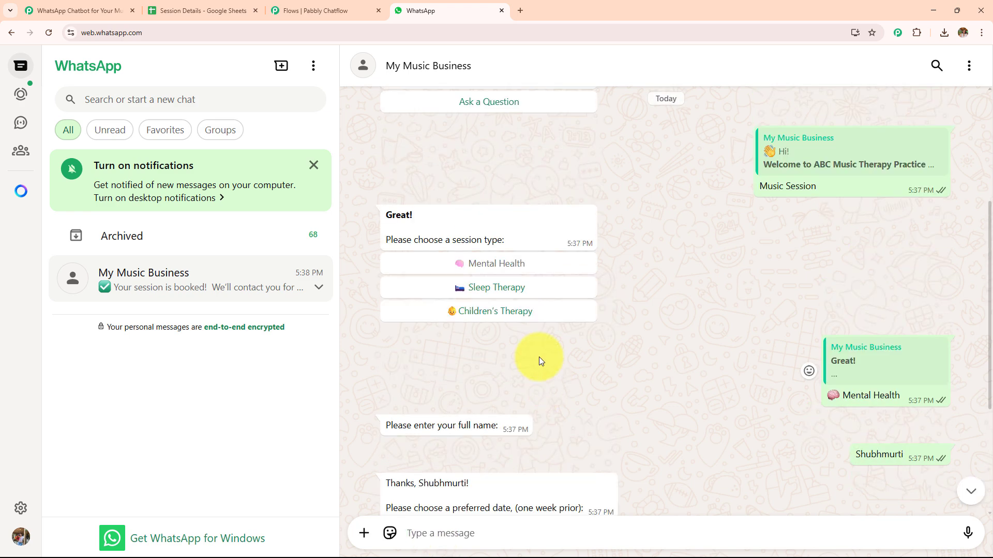
scroll(538, 356, up, 4)
click(505, 283)
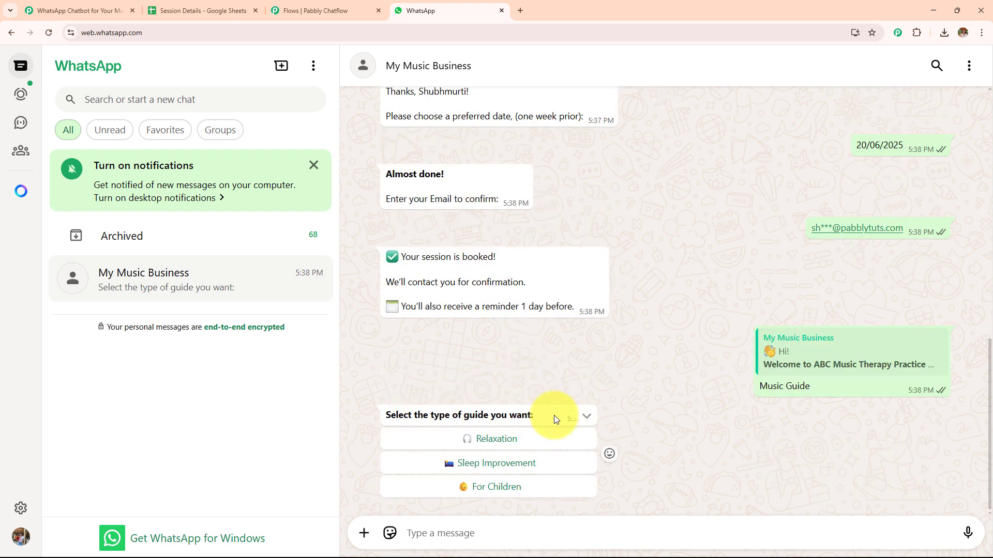
click(500, 439)
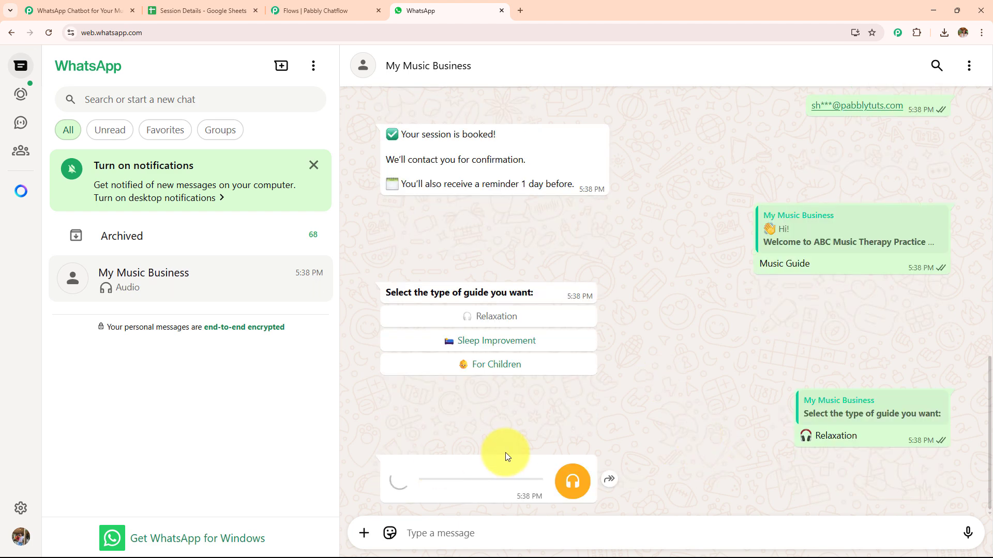
click(397, 478)
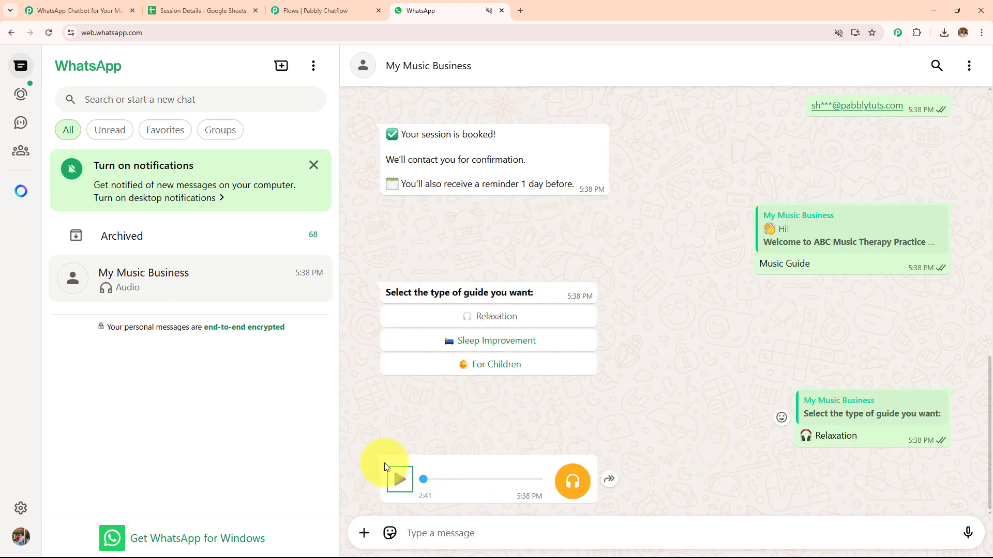
- Ask the chatbot a question and request the Session Duration, Pricing & Payment and Contact Info FAQ answers
scroll(482, 419, up, 9)
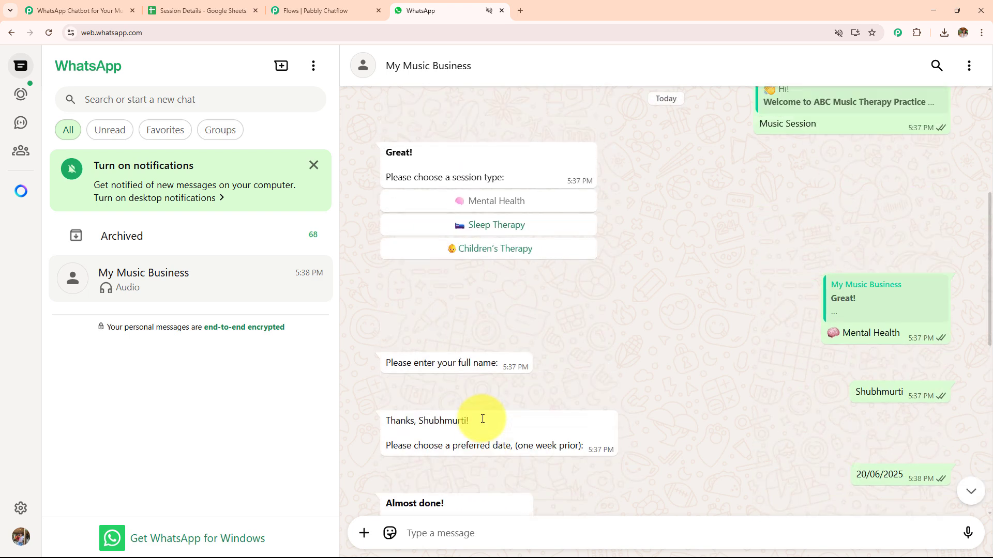
scroll(482, 419, up, 4)
click(473, 257)
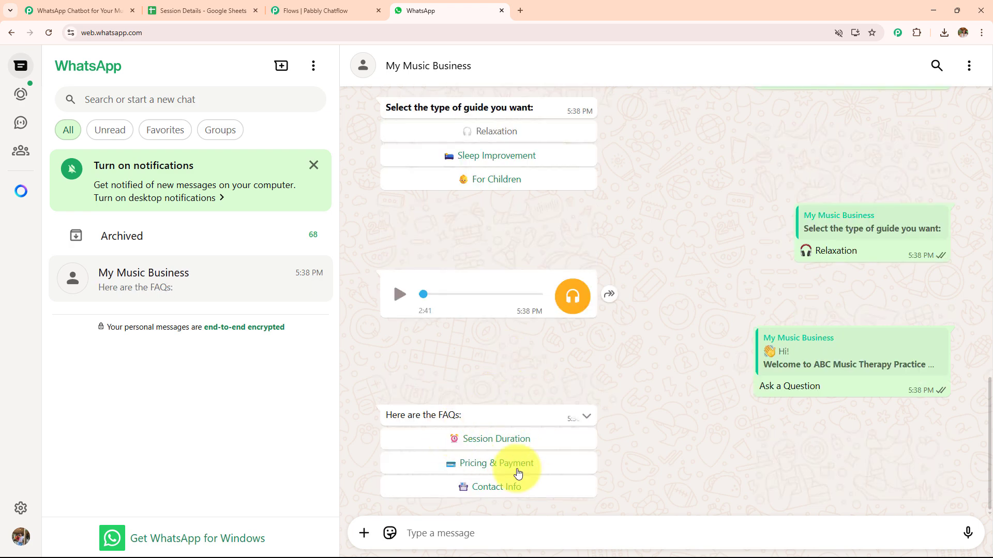
click(498, 441)
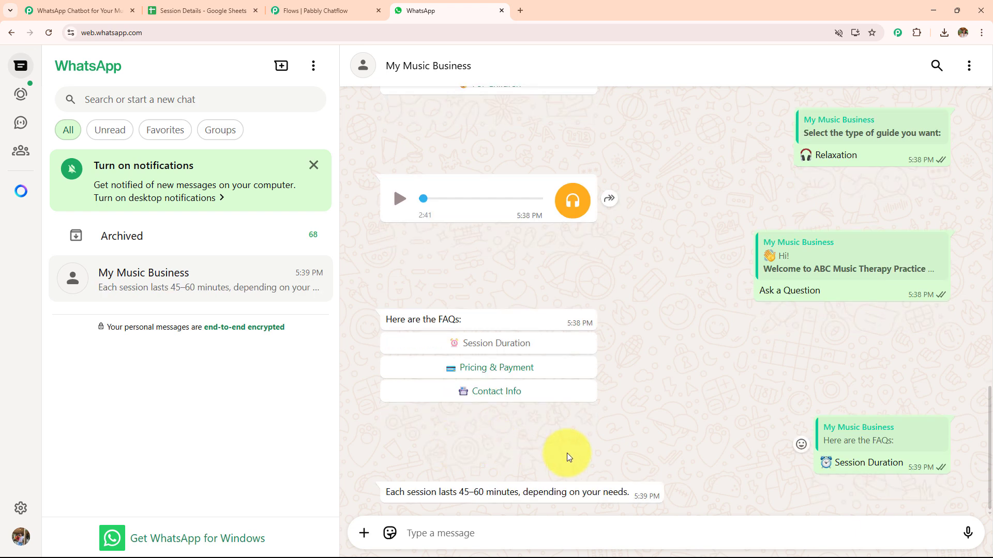
click(505, 368)
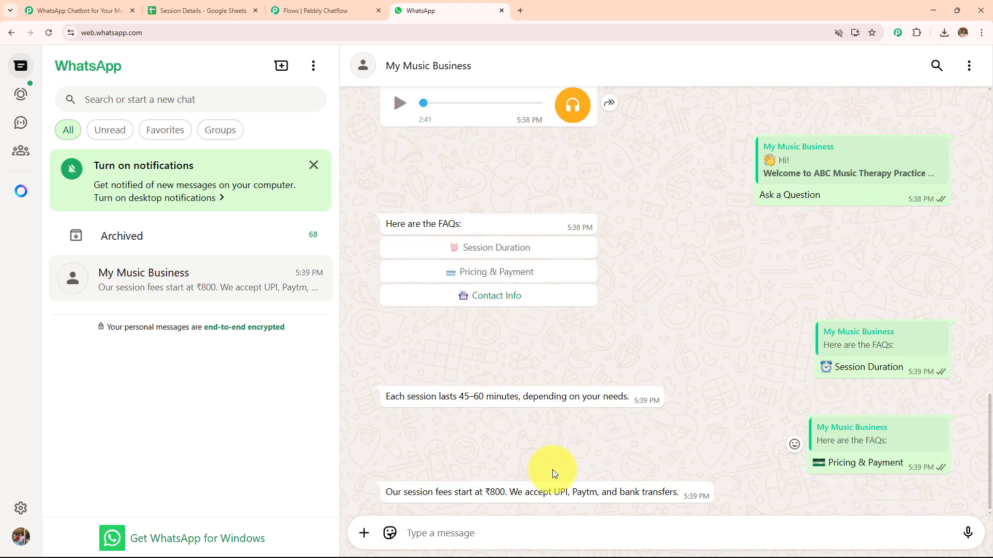
click(465, 292)
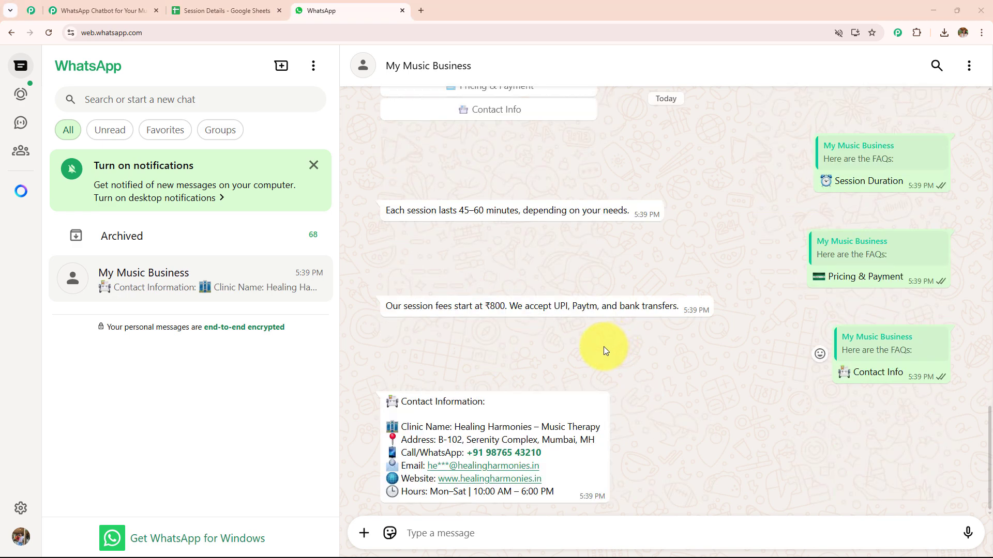
- Check the booking answers in the chat against the Session Details spreadsheet in Google Sheets
scroll(604, 346, up, 10)
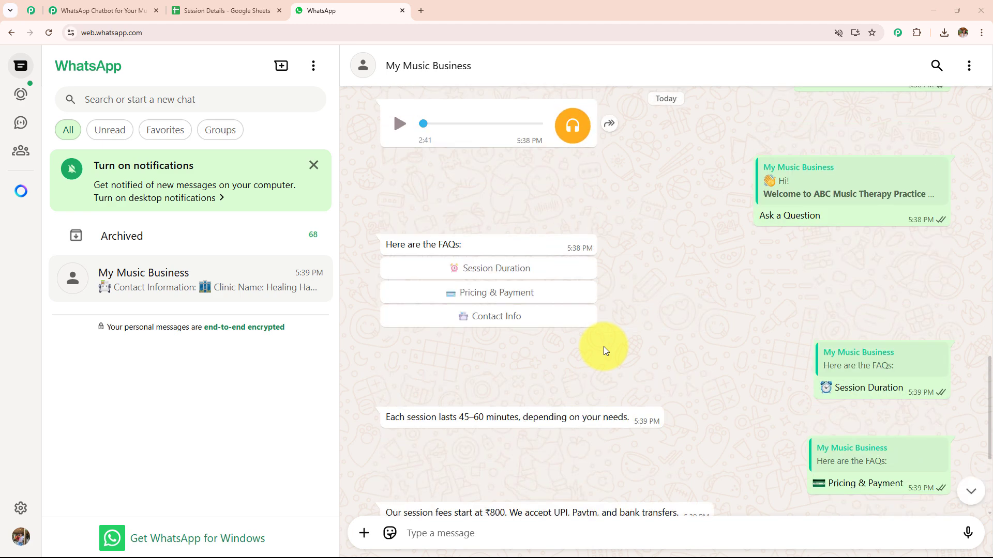
scroll(603, 346, up, 7)
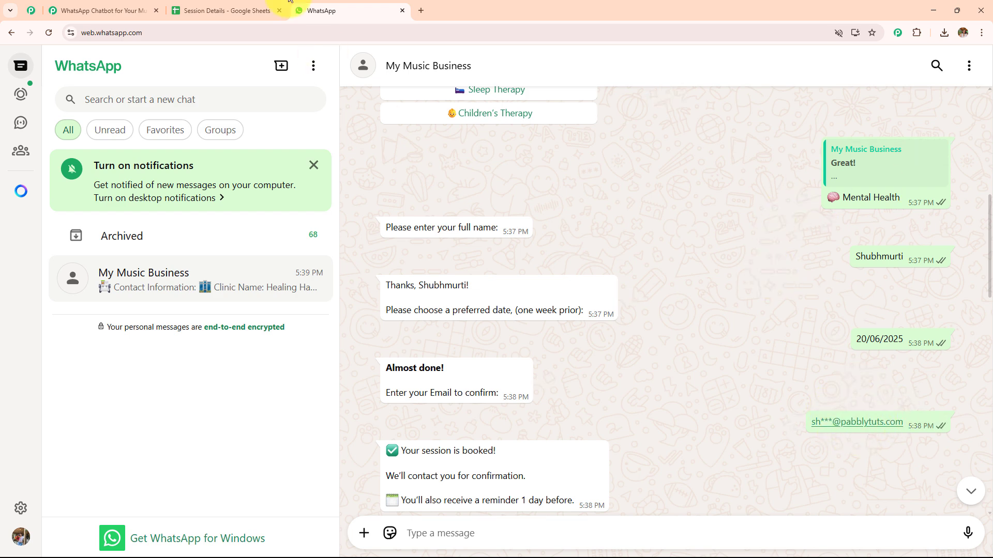
click(264, 11)
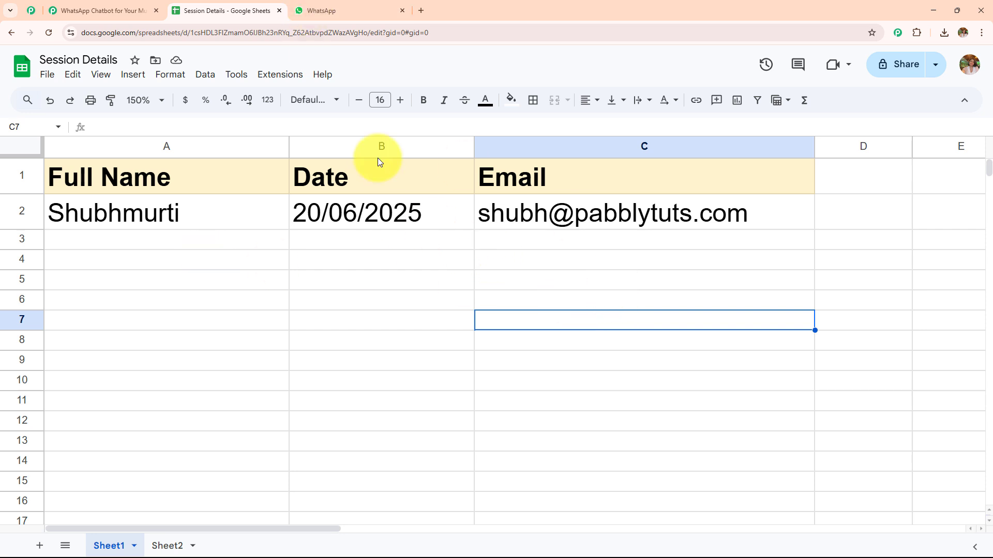
- Return to the WhatsApp chat and review the session booking, music guide and FAQ replies
click(346, 9)
scroll(554, 288, down, 10)
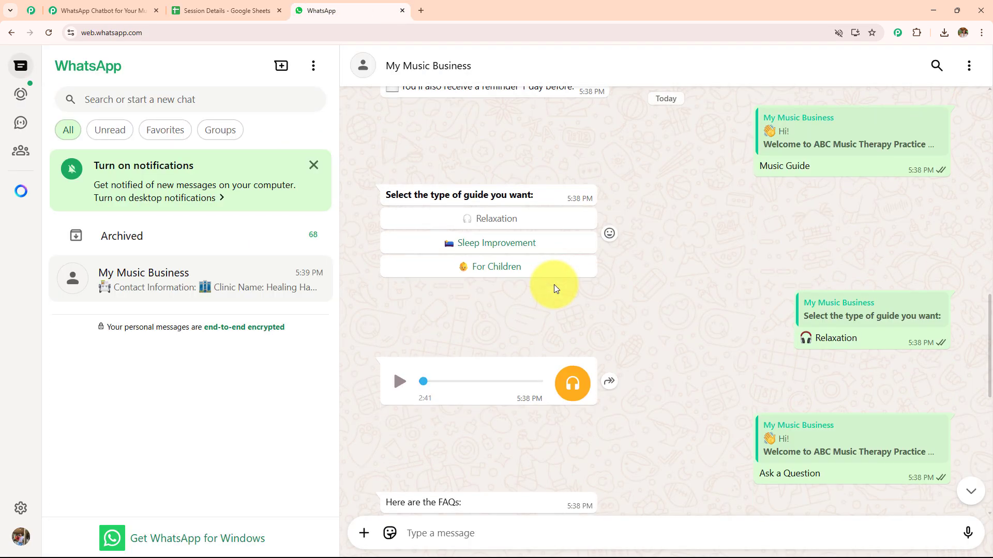
scroll(553, 288, down, 5)
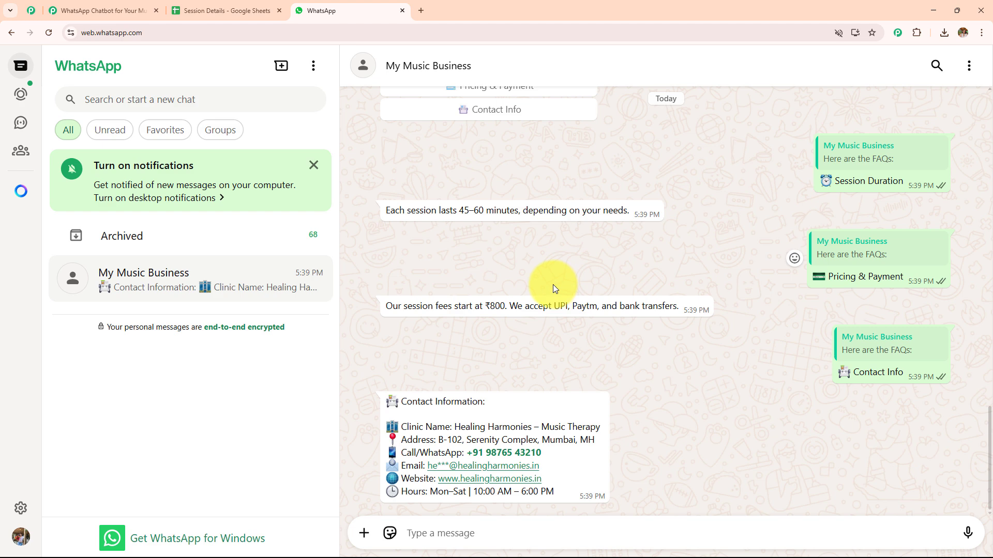
scroll(553, 287, up, 15)
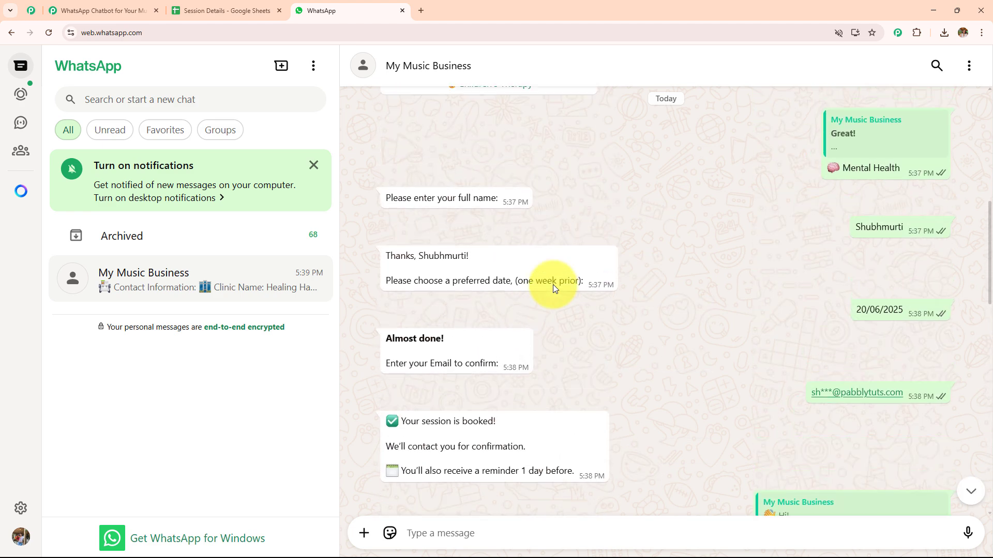
scroll(553, 284, up, 4)
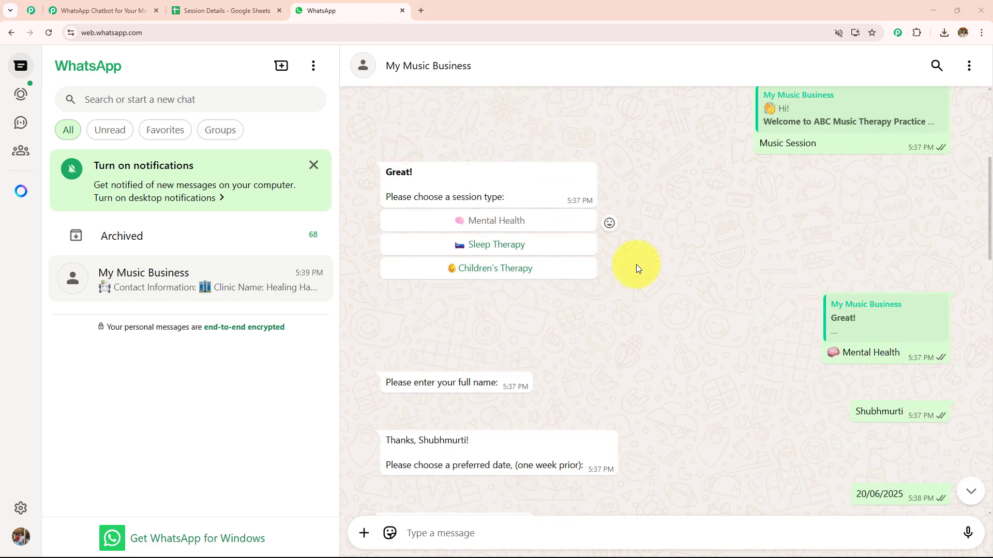
scroll(636, 264, up, 5)
scroll(637, 265, down, 4)
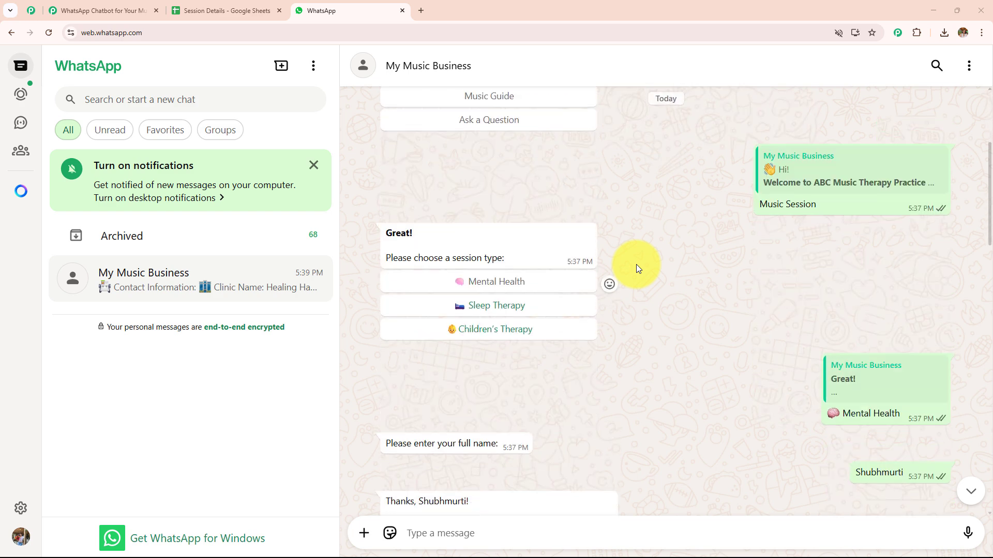
scroll(636, 264, down, 5)
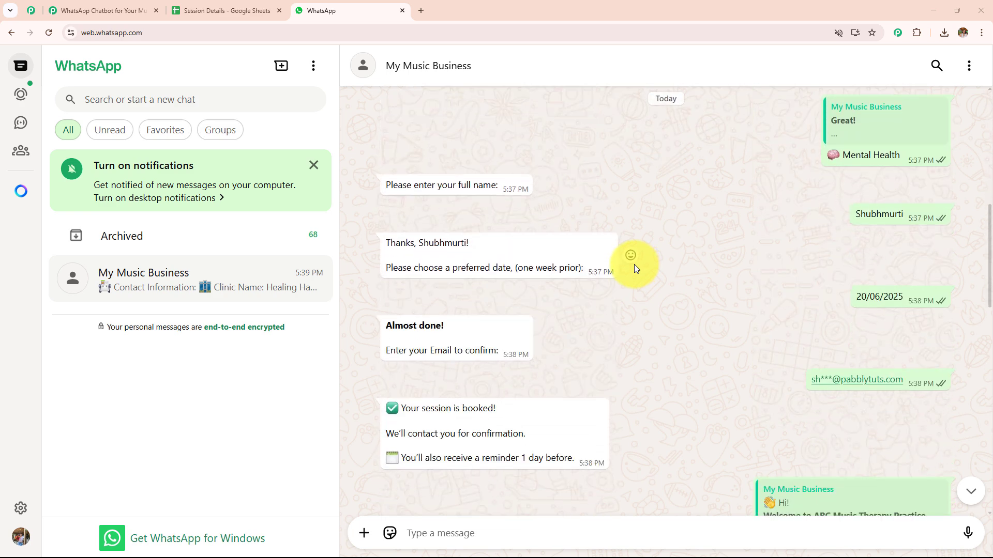
scroll(634, 265, down, 8)
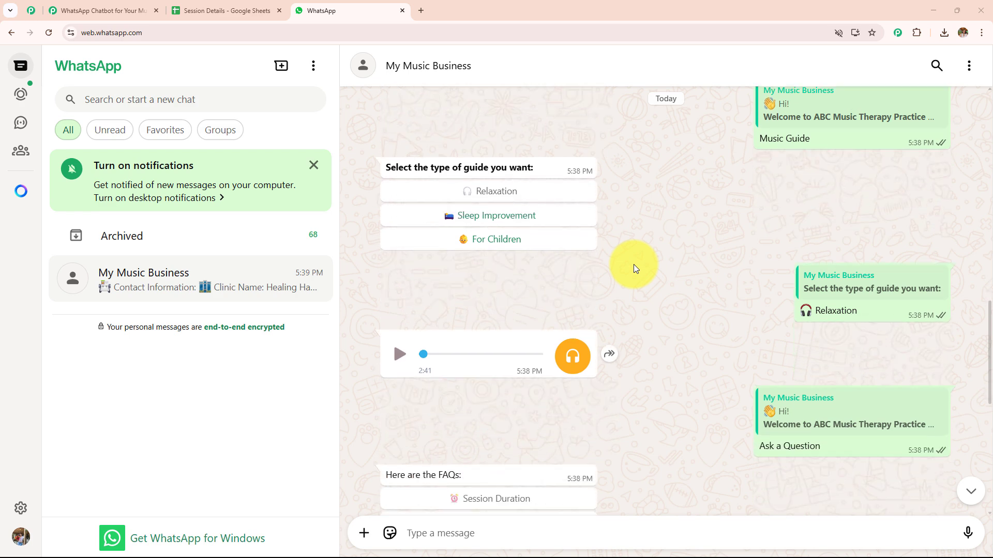
scroll(634, 265, down, 8)
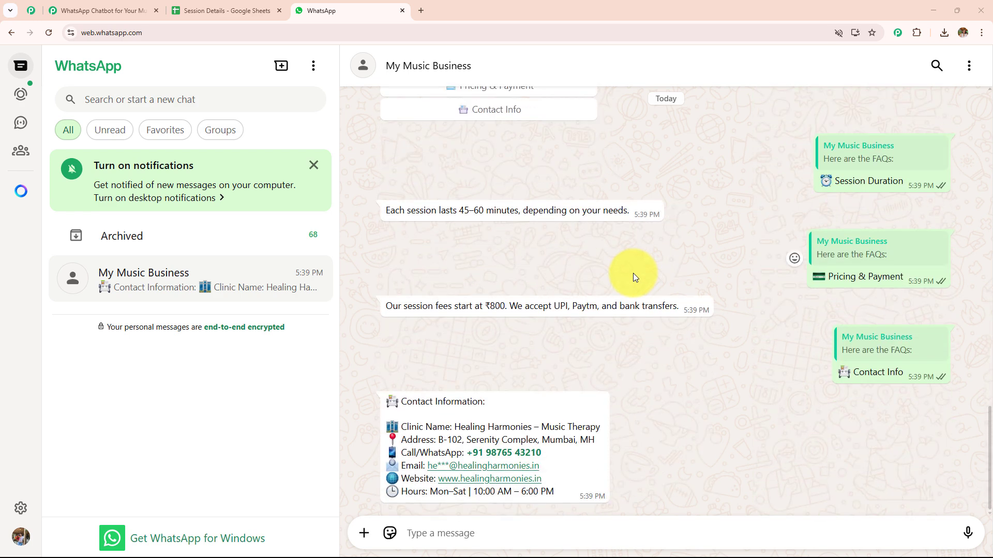
click(422, 10)
text(www.pabbly.com/connect/)
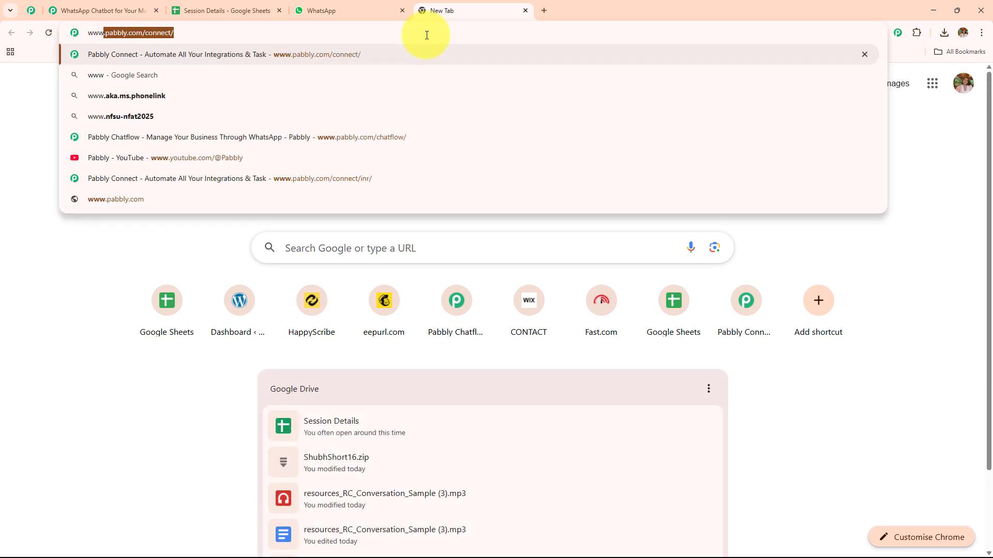
key(Right)
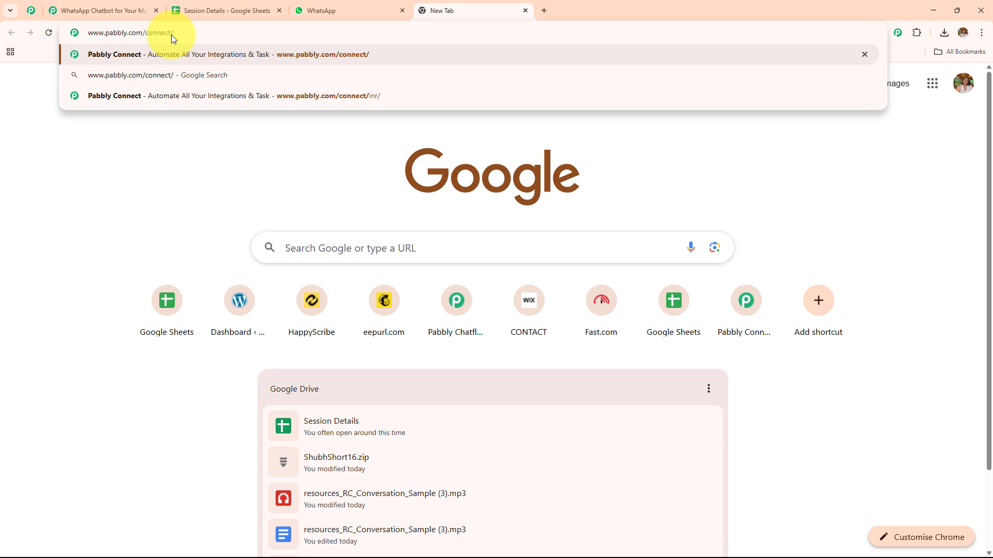
key(BackSpace)
key(BackSpace)
key(BackSpace)
key(BackSpace)
key(BackSpace)
key(BackSpace)
text(hatflow)
key(Return)
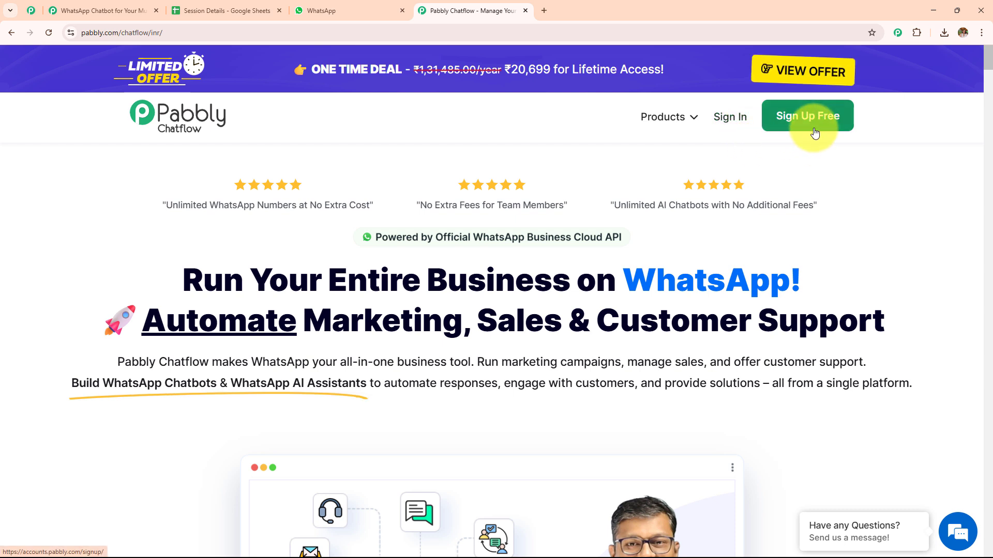
- Sign in to Pabbly and access the Pabbly Chatflow application from the list of all apps
click(735, 123)
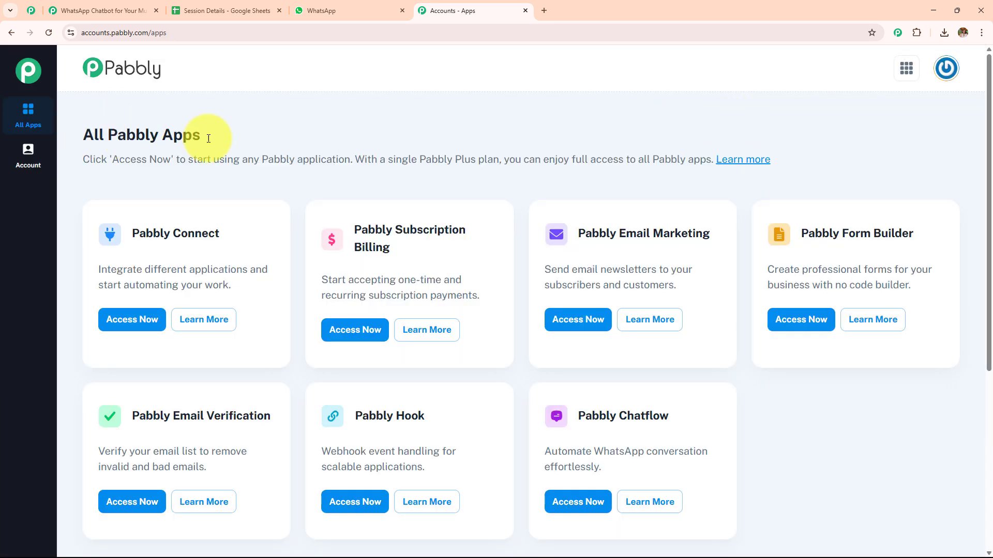
triple_click(196, 133)
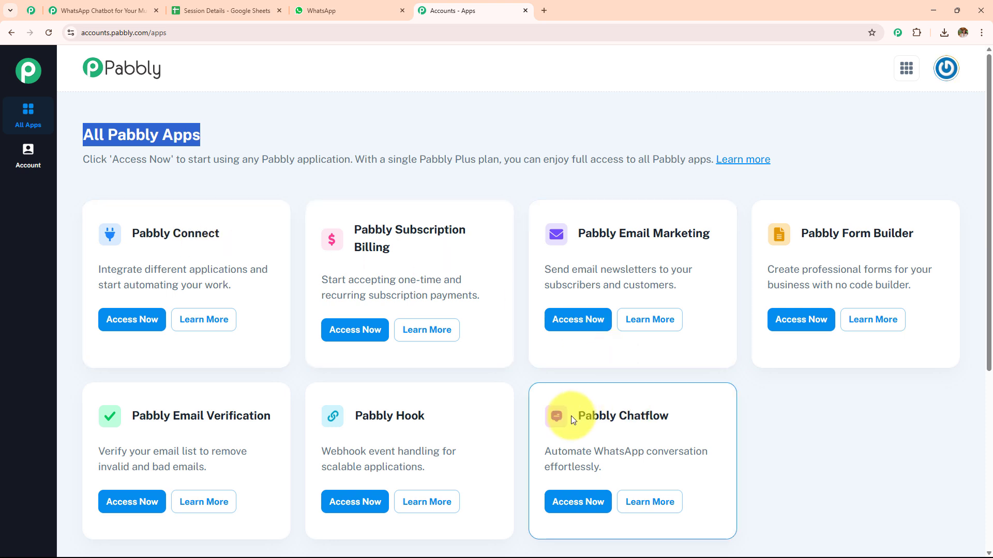
drag(581, 415, 704, 428)
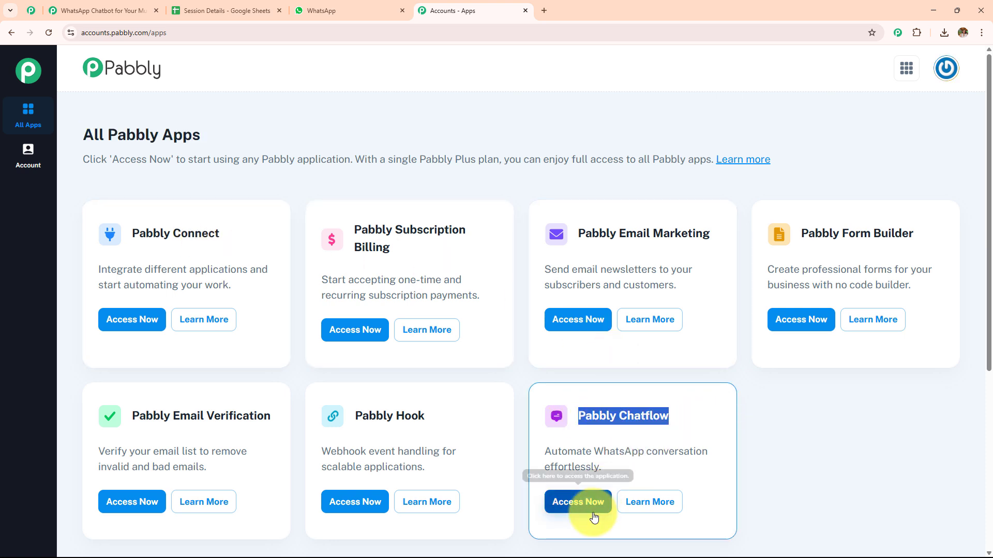
click(573, 501)
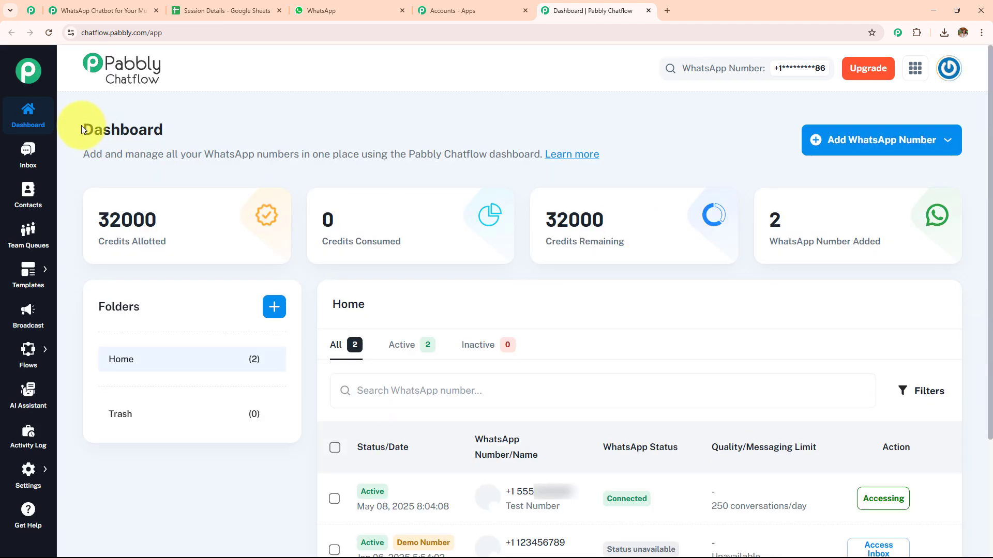
- Review the dashboard and the connection options for adding a WhatsApp number
drag(82, 125, 328, 137)
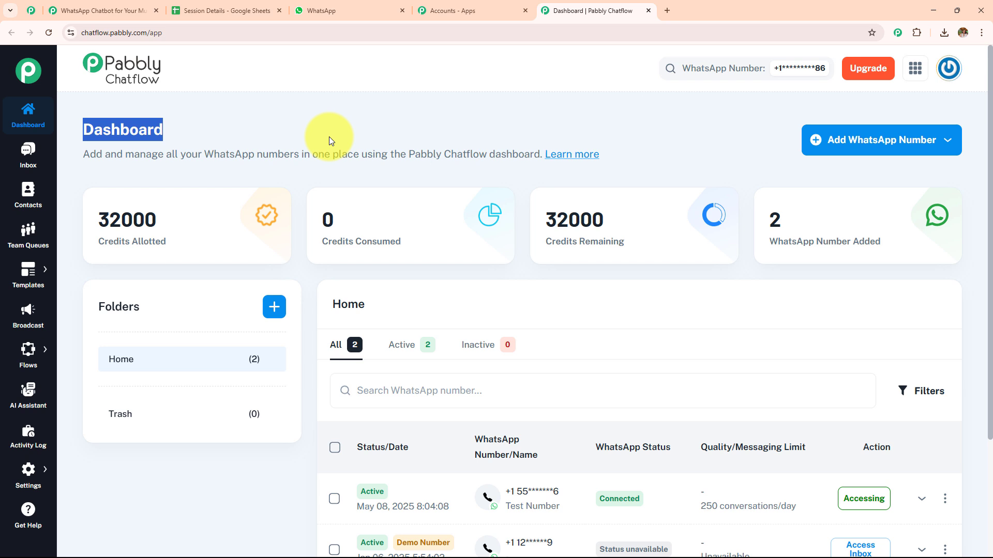
click(877, 155)
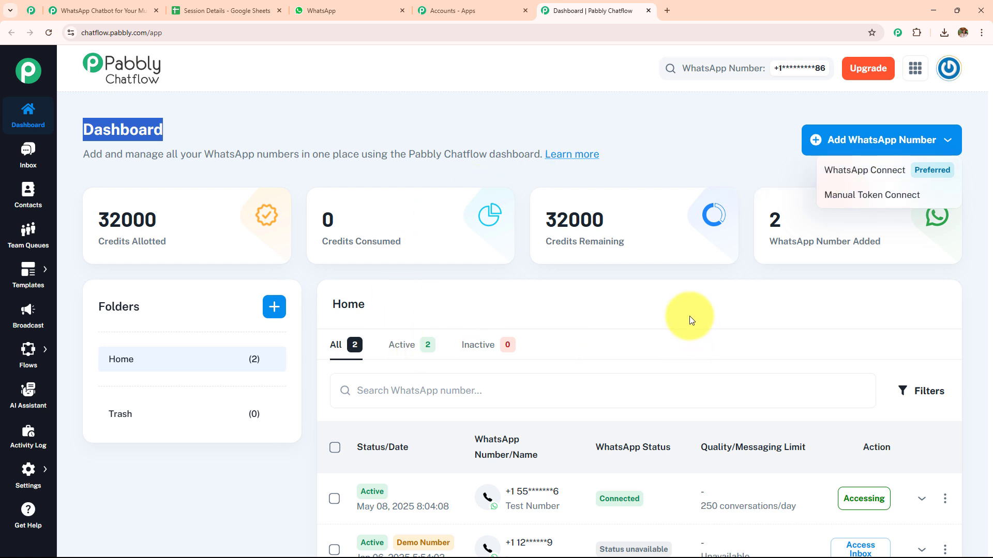
click(650, 163)
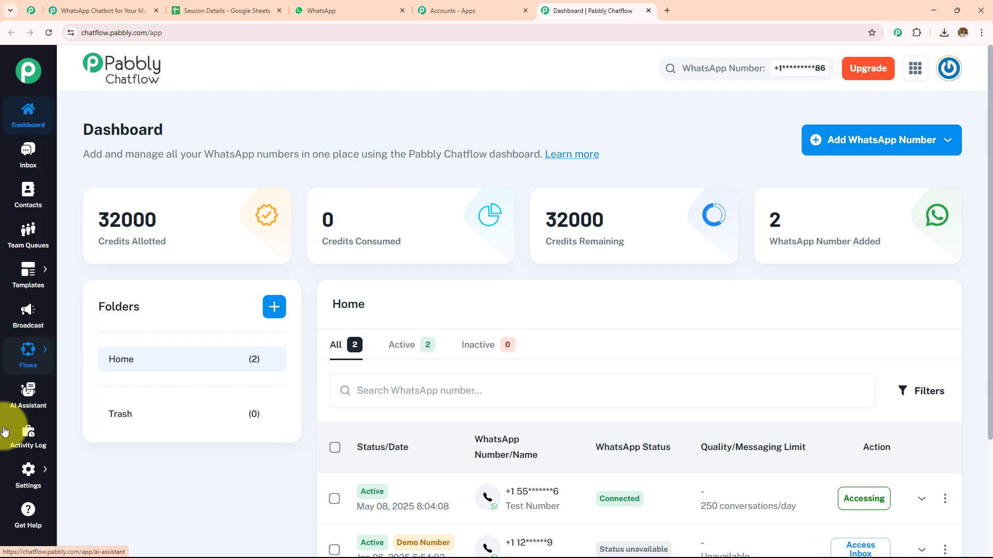
- Look through the Inbox, Contacts, Team Queues and Broadcast sections, including the options under Templates and Flows
click(35, 156)
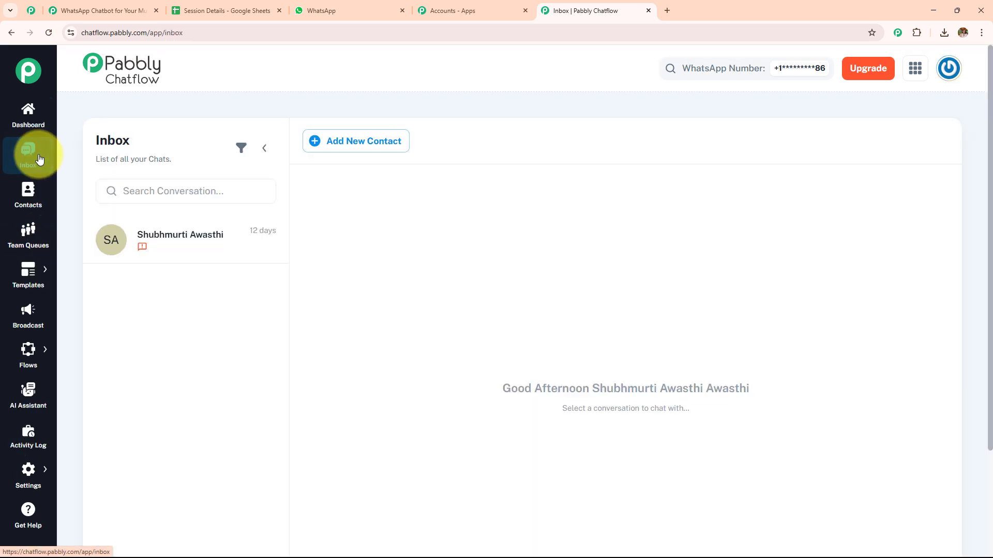
click(32, 192)
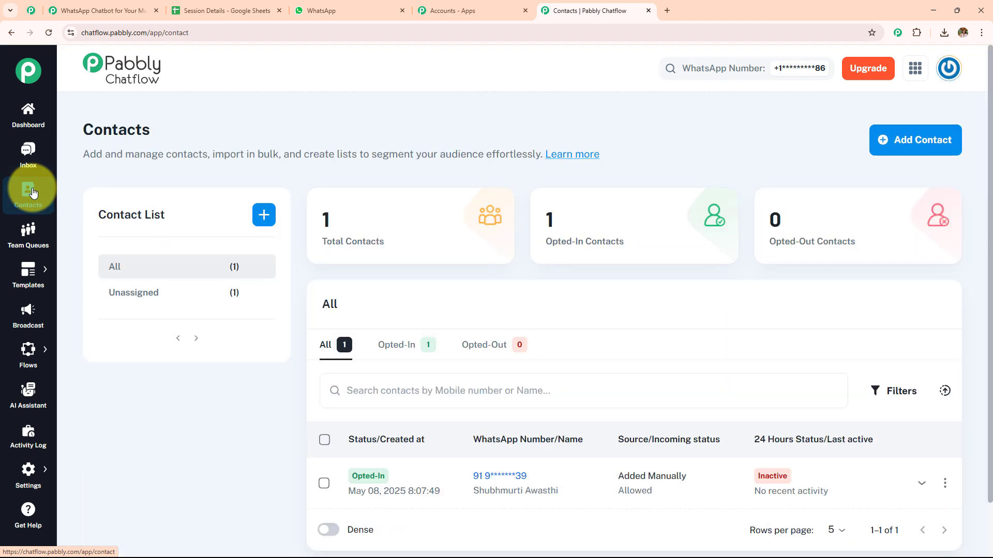
click(28, 235)
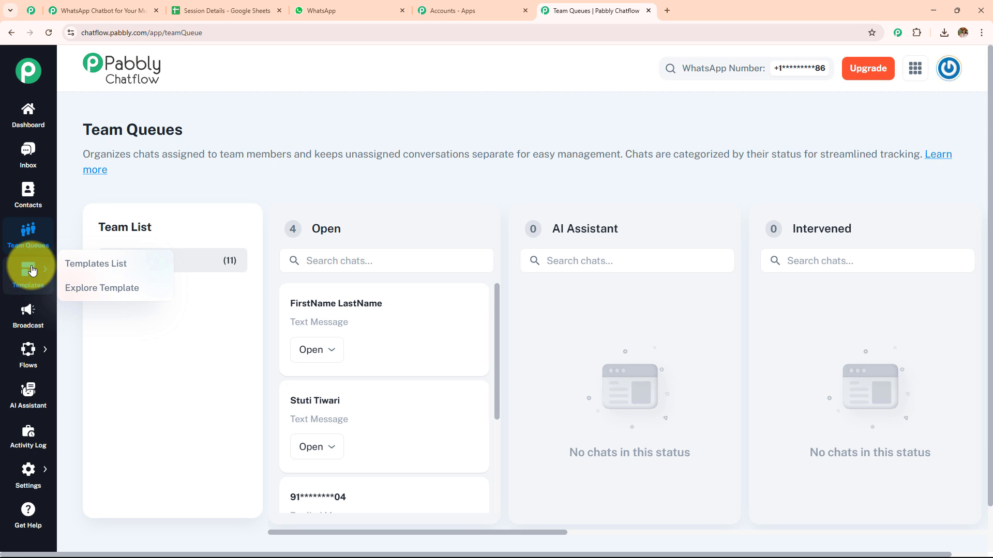
click(40, 310)
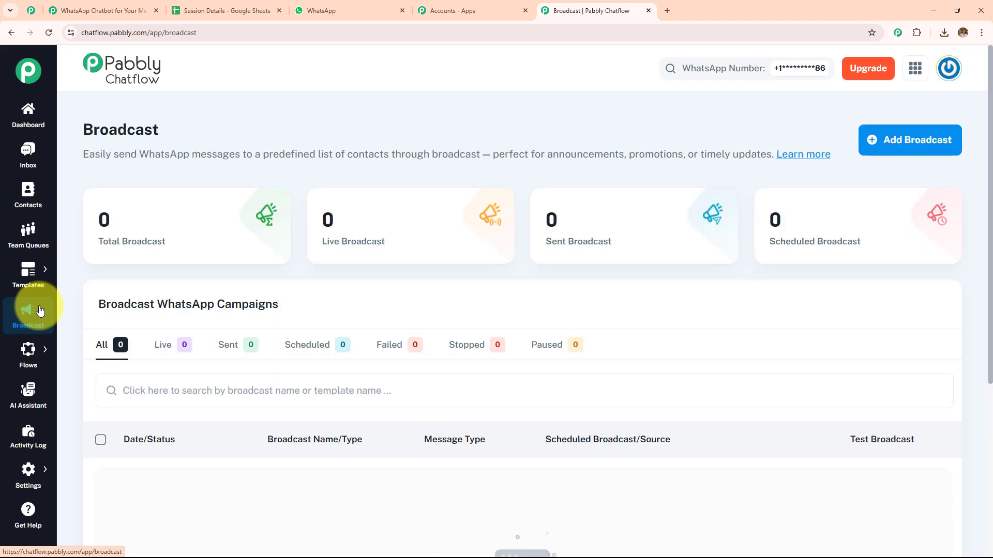
mouse_move(38, 349)
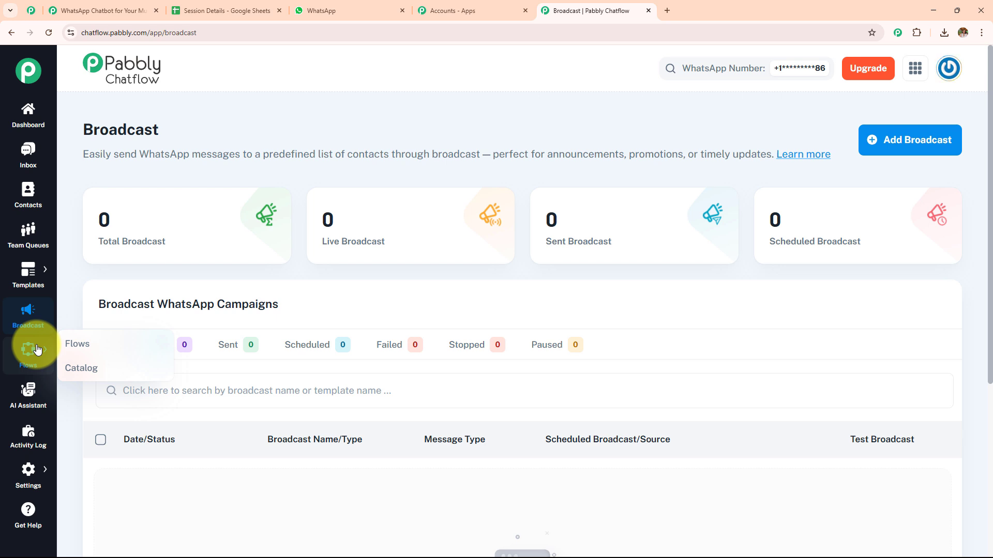
- Look through the AI Assistant, Activity Log, Settings options and Help & Tutorials sections
click(34, 392)
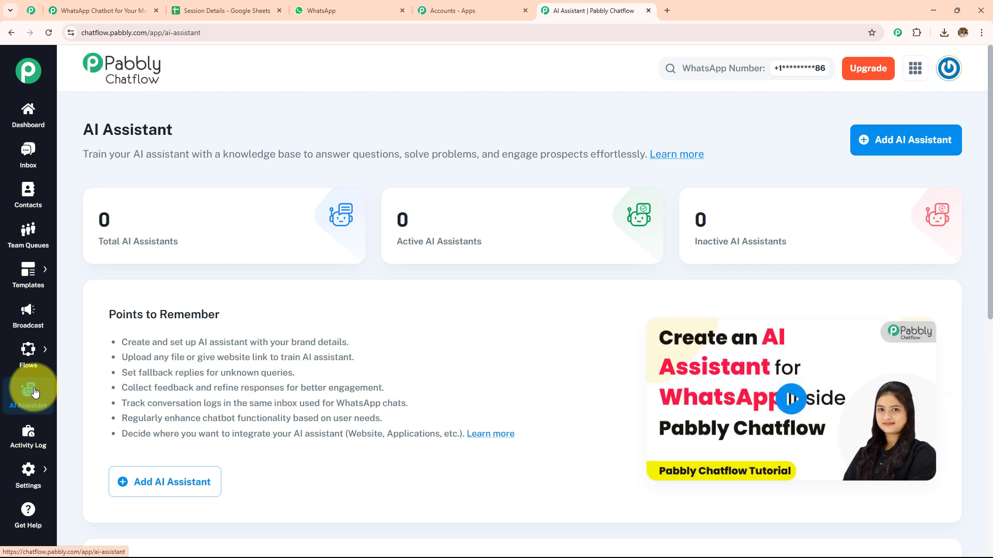
click(38, 435)
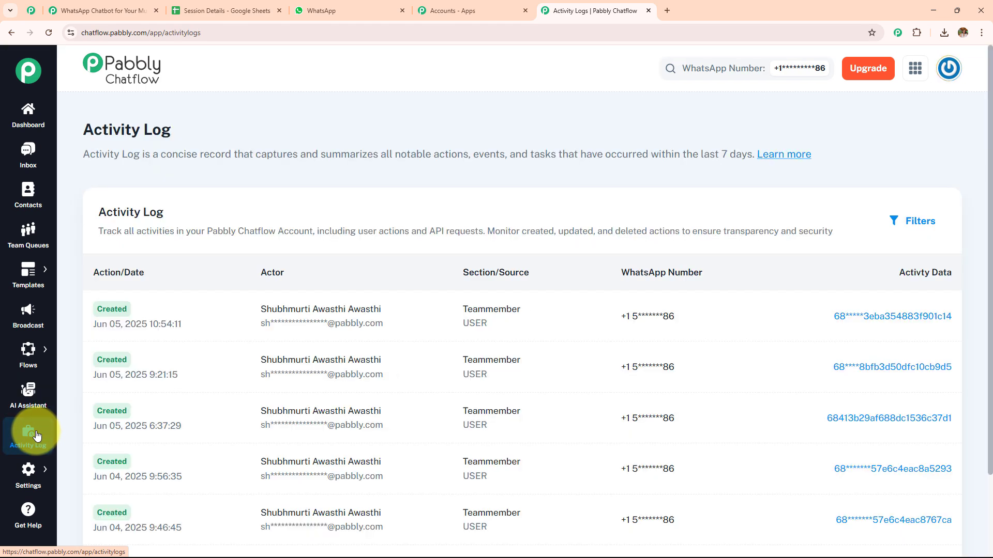
click(29, 475)
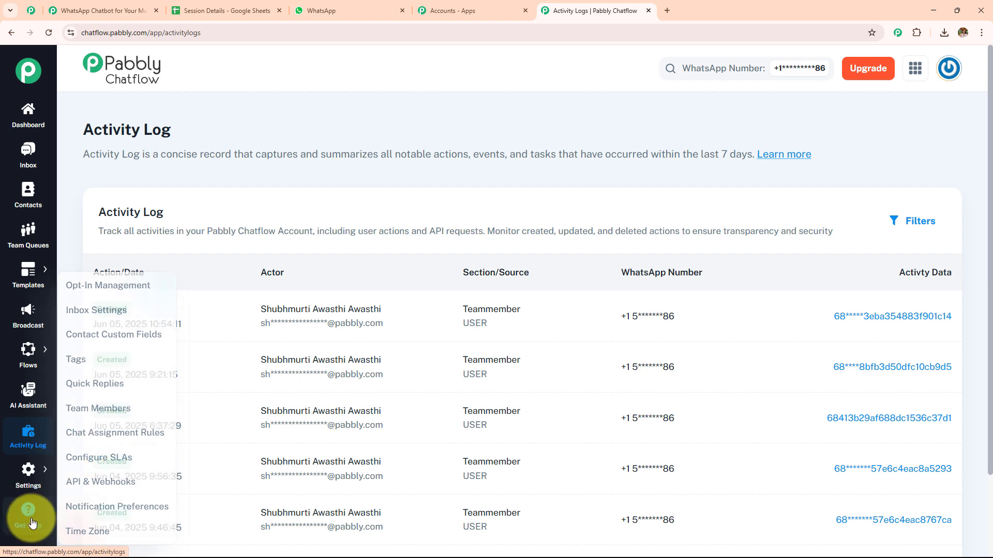
click(28, 521)
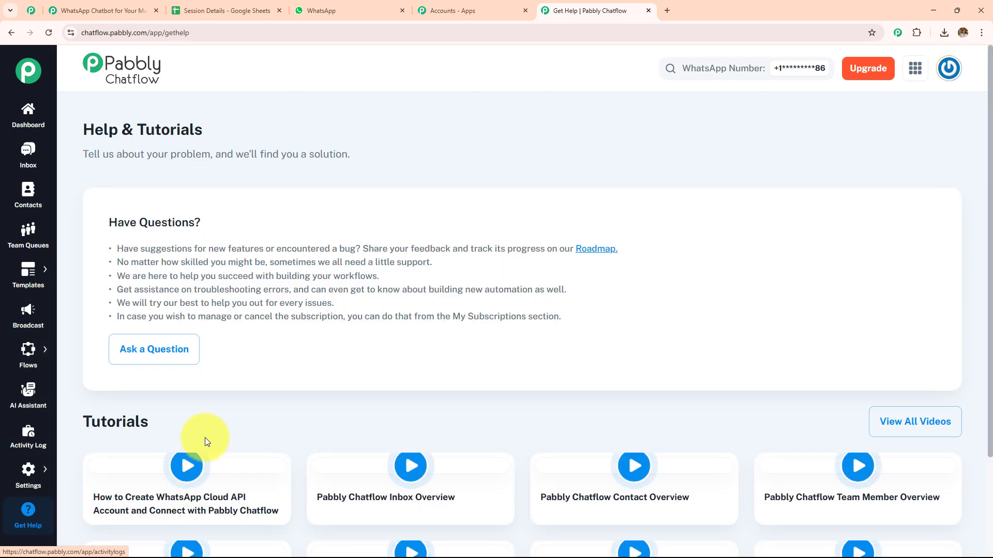
scroll(221, 374, down, 3)
scroll(221, 377, up, 3)
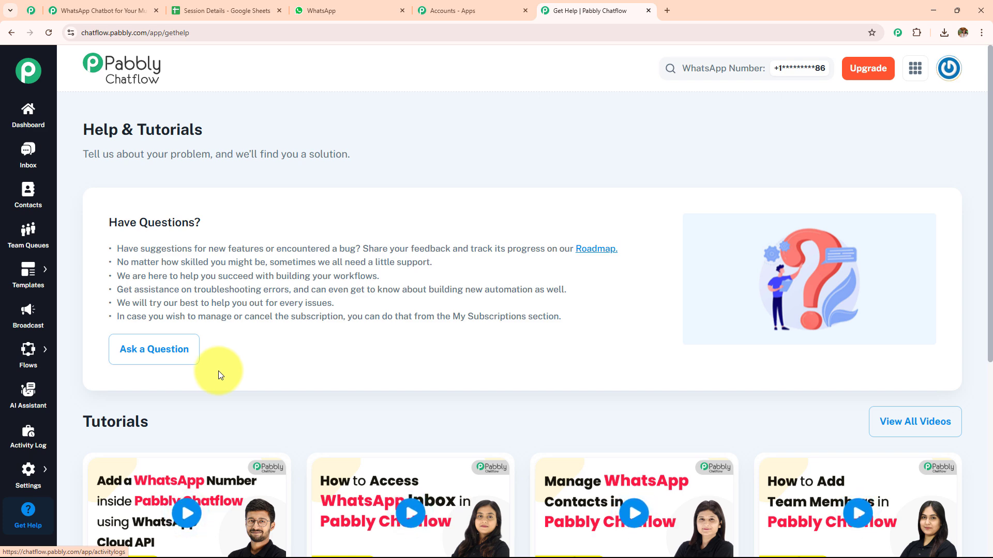
- Open the Flow Builder page from the dashboard
click(21, 120)
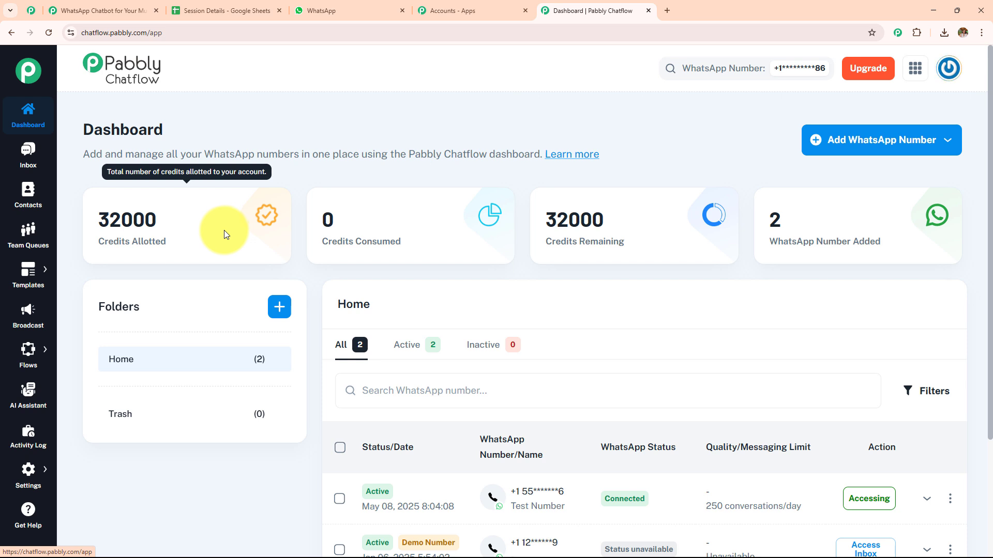
mouse_move(29, 355)
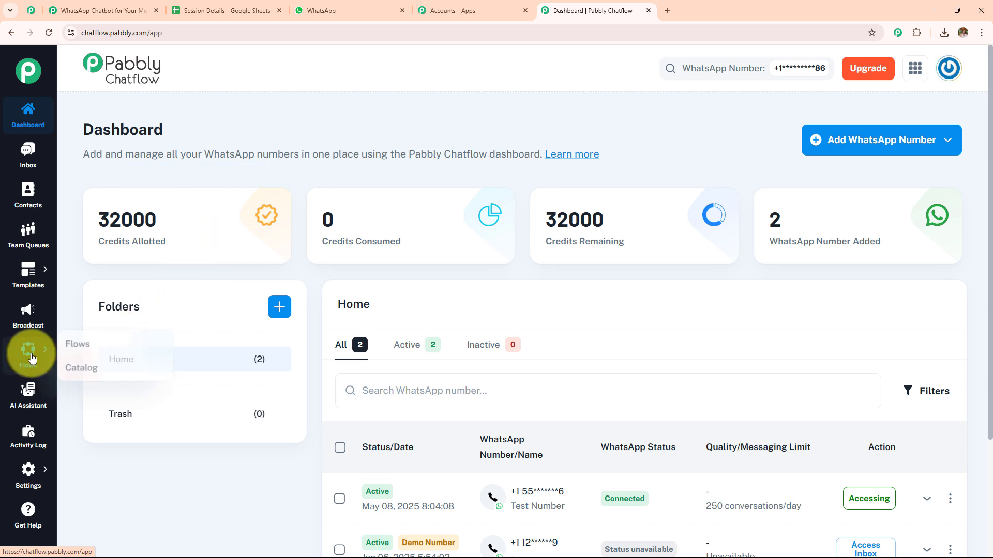
click(89, 350)
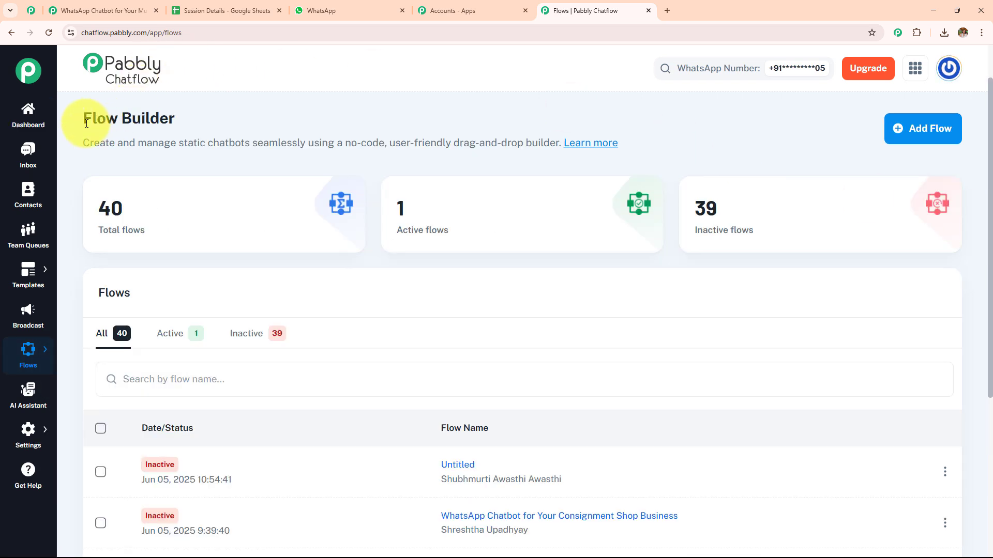
drag(84, 119, 206, 122)
click(206, 122)
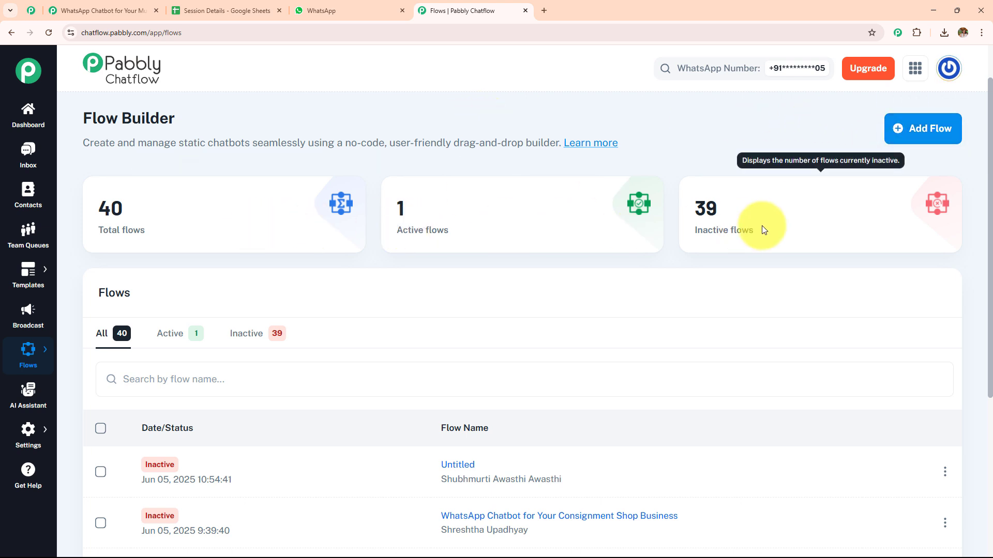
- Create a new flow and name it "WhatsApp Chatbot for Your Music Therapist Practice Business"
click(915, 132)
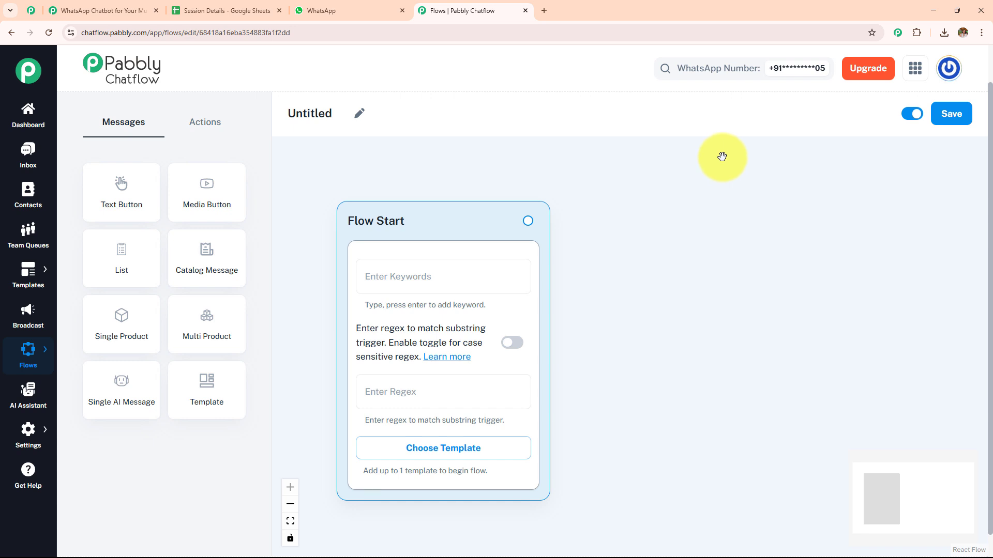
click(358, 113)
key(ctrl+a)
text(WhatsApp Chatbot for Your Music Therapist Practice Business)
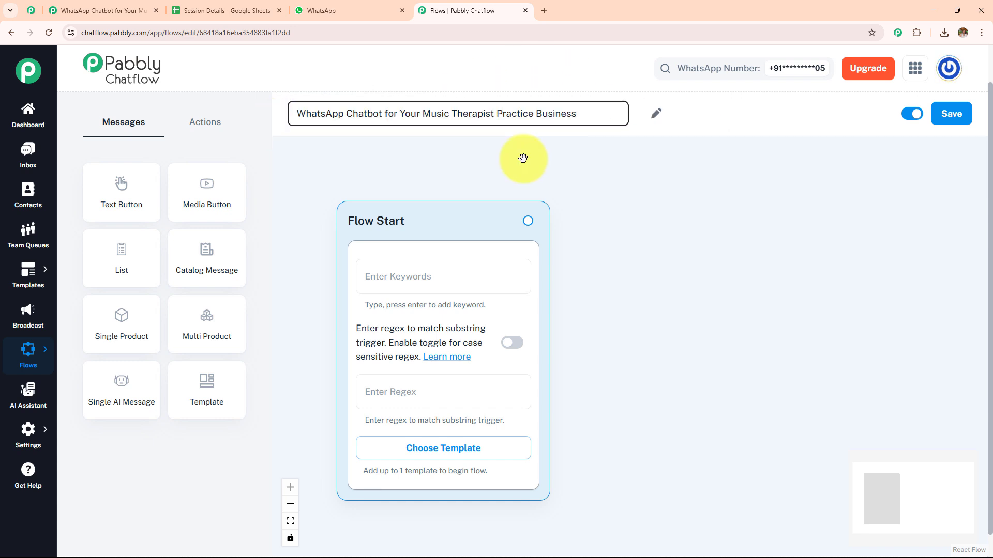
click(523, 158)
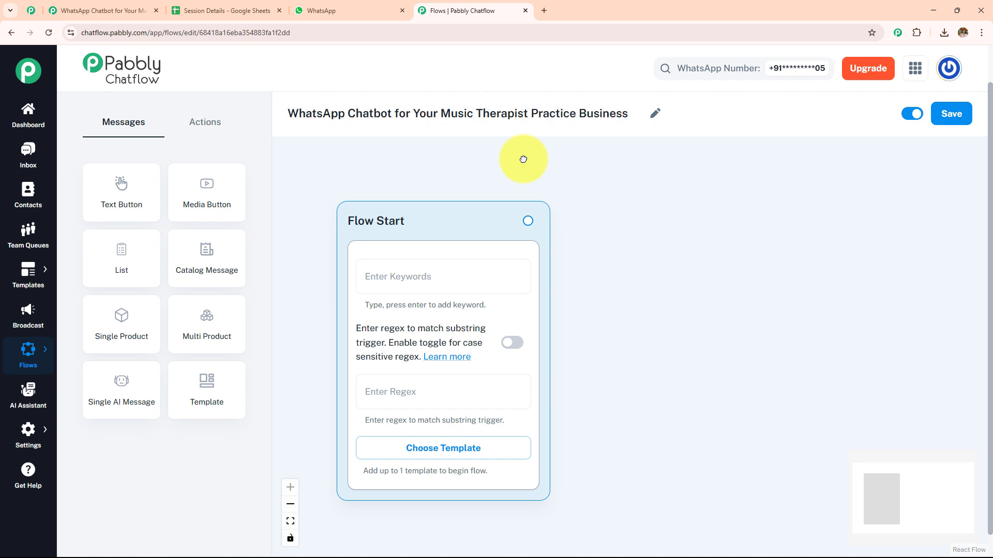
- Compare the available message nodes and action nodes in the flow editor
click(193, 134)
click(129, 124)
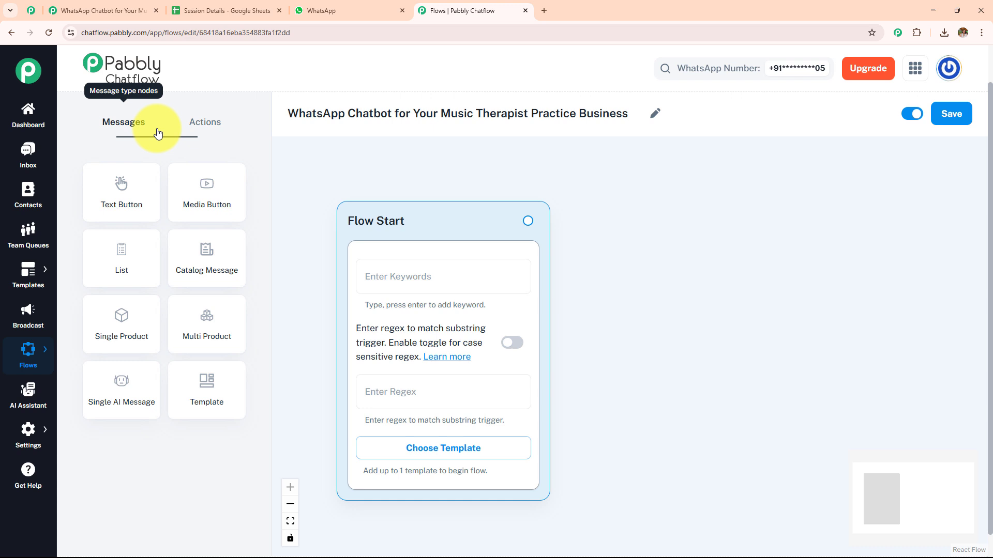
click(200, 126)
click(130, 129)
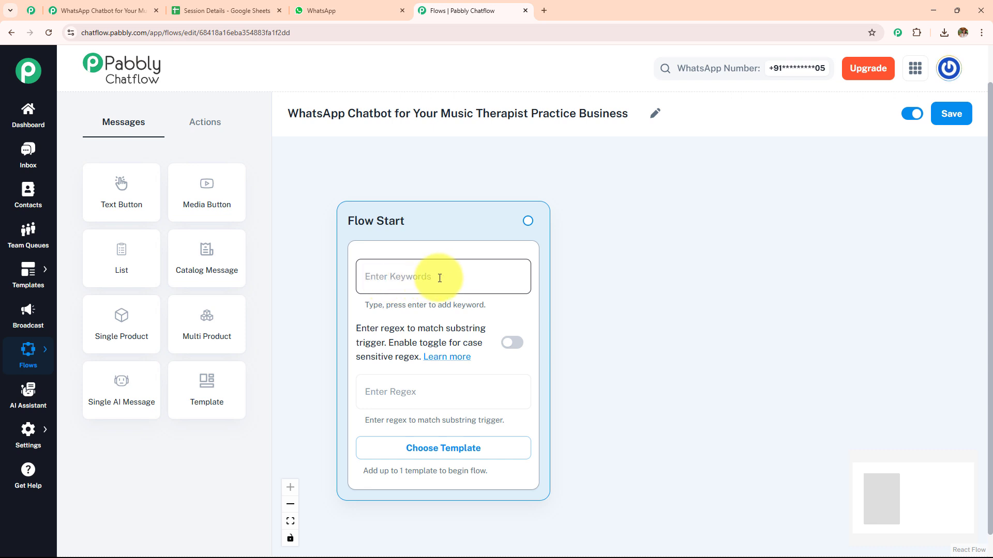
- Add the trigger keywords Hello, Hey and Hi to the Flow Start node
click(419, 278)
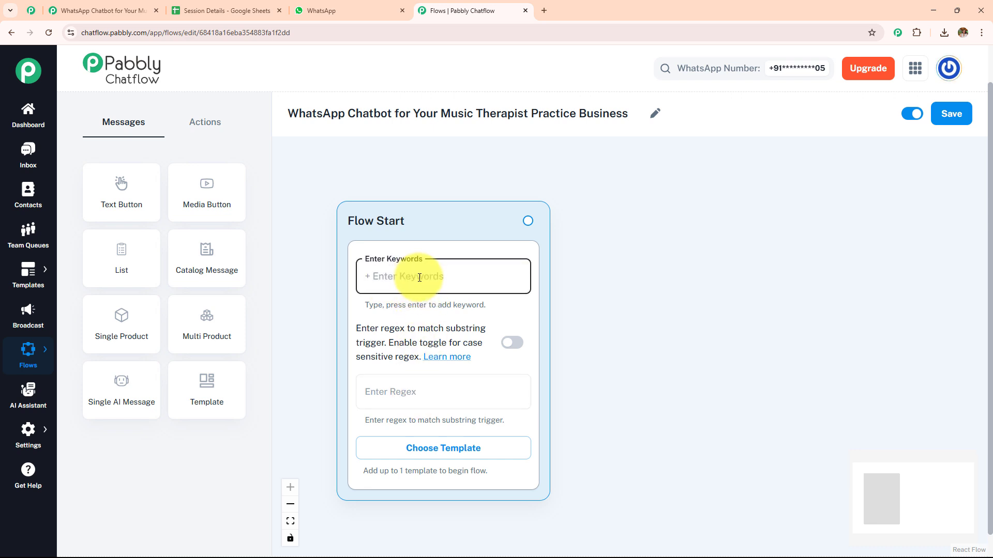
text(Hello)
key(Return)
text(Hey)
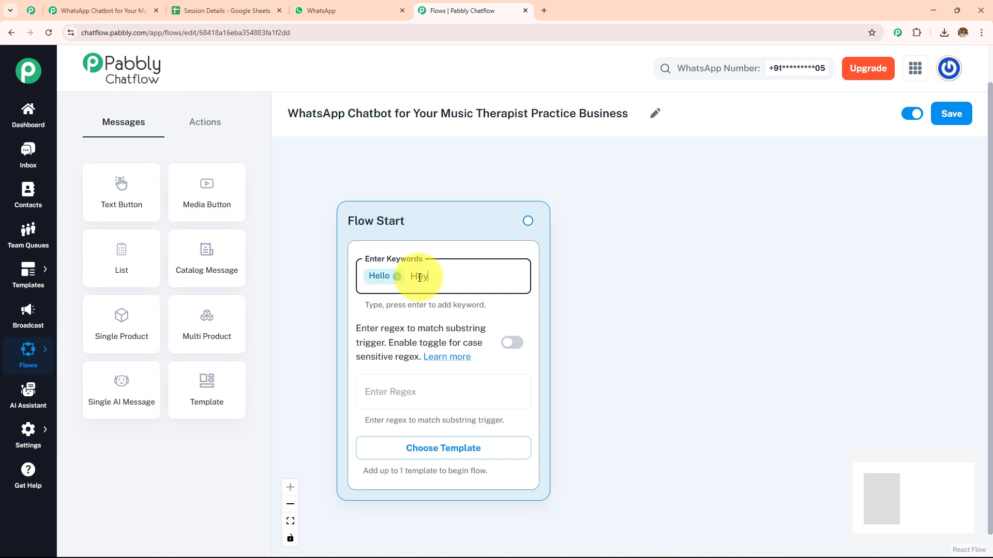
key(Return)
text(Hi)
key(Return)
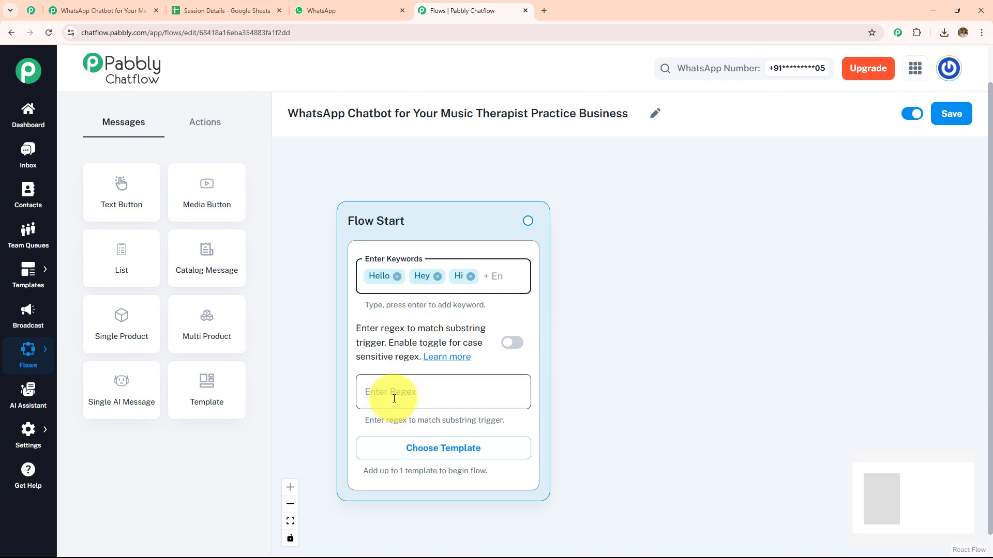
- Set the Flow Start regex to [\s\S]+ and remove the Hello, Hey and Hi keywords
click(423, 385)
text([\s\S]+)
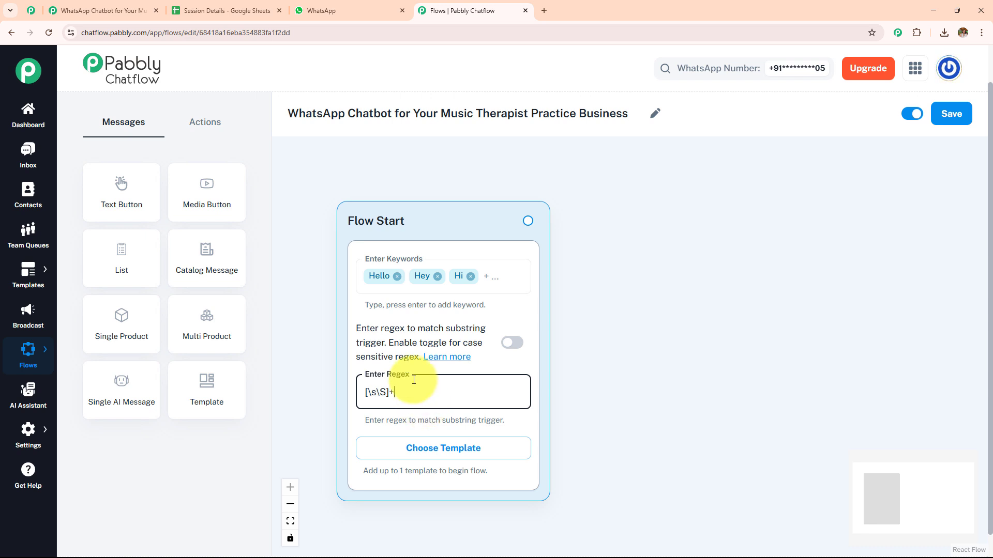
click(471, 279)
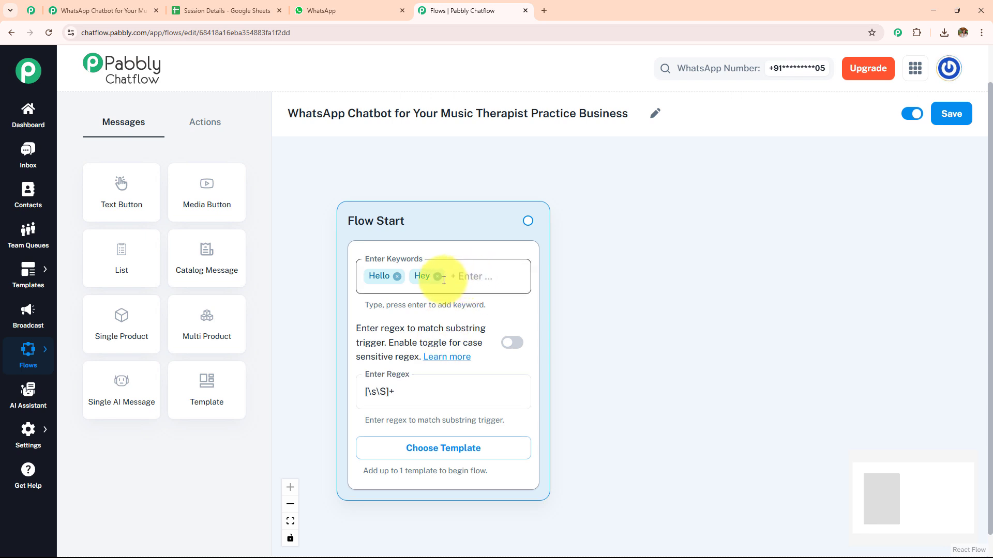
click(438, 276)
click(398, 279)
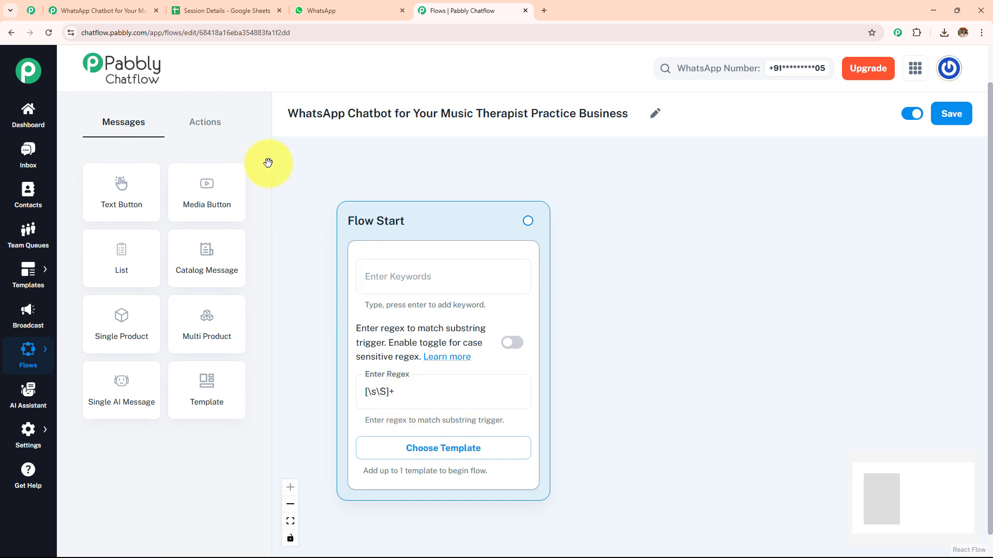
- Switch to WhatsApp Web and copy the ABC Music Therapy Practice welcome message from the My Music Business chat
click(343, 12)
scroll(602, 293, up, 15)
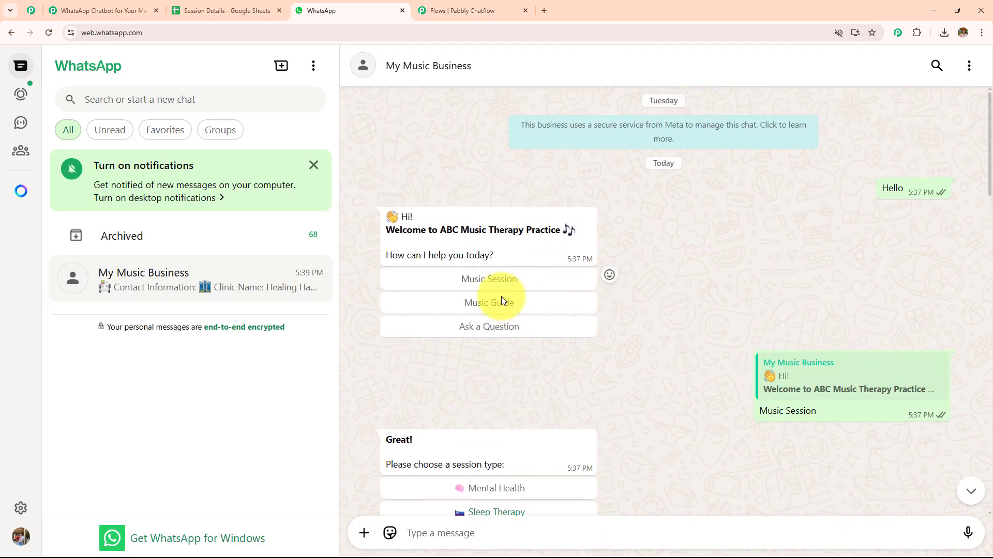
drag(494, 257, 386, 216)
key(ctrl+c)
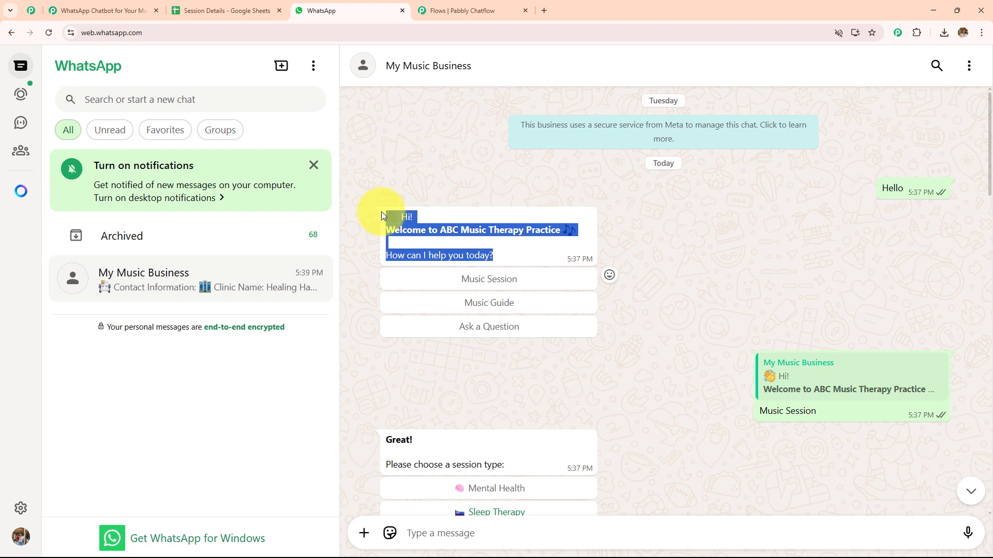
- Return to Pabbly Chatflow and connect a new Text + Button message node to Flow Start
click(465, 10)
drag(527, 221, 691, 220)
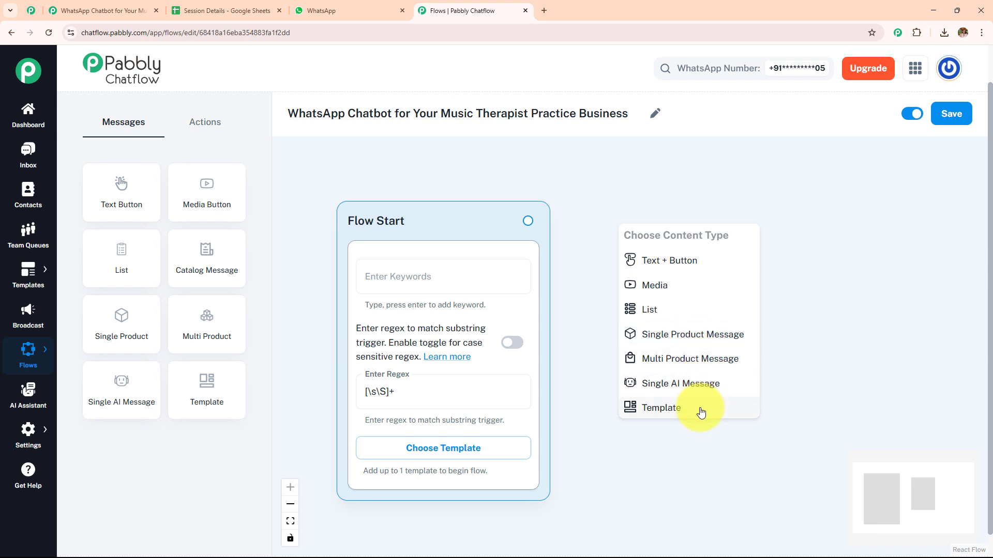
click(700, 258)
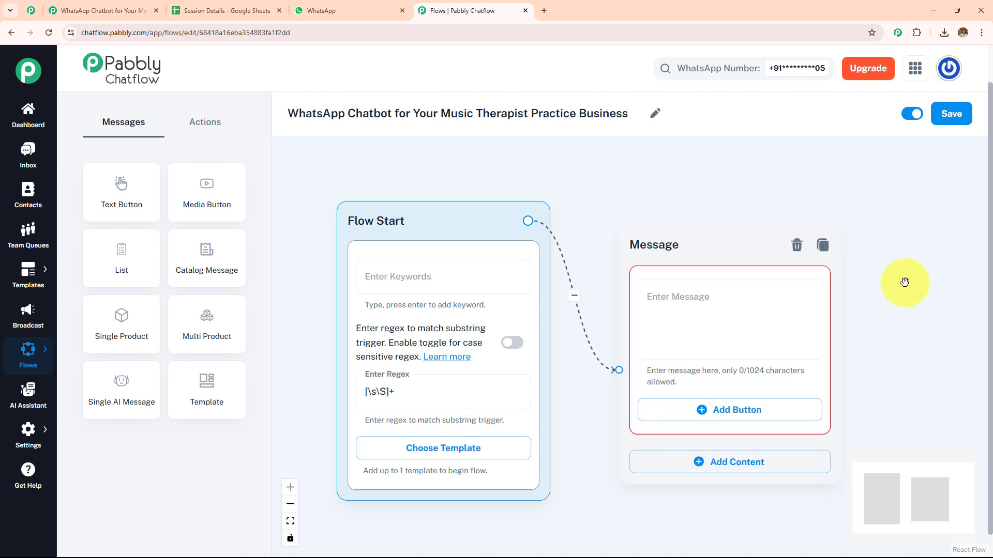
- Paste the "Welcome to ABC Music Therapy Practice" greeting ending in "How can I help you today?" into the new node's message
drag(864, 280, 736, 256)
click(582, 279)
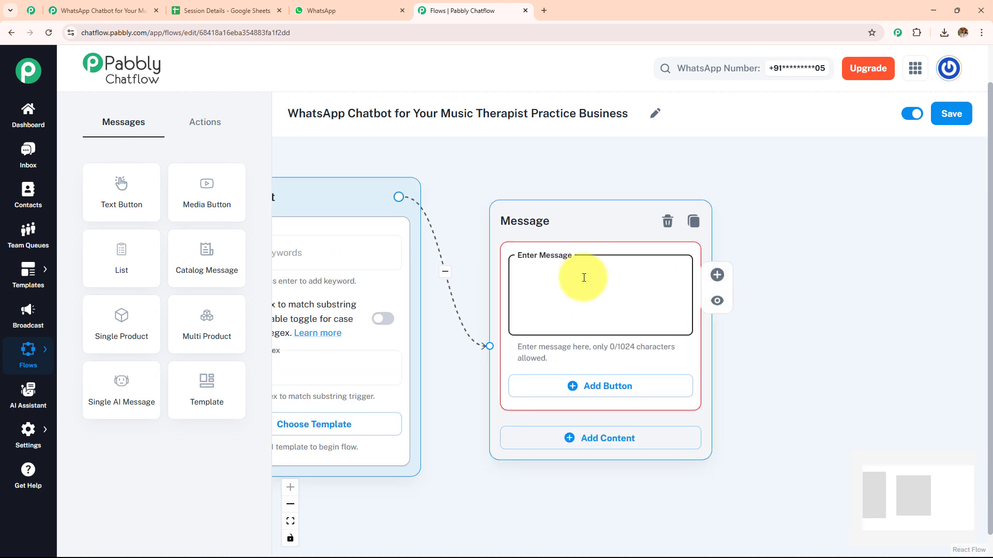
key(ctrl+v)
drag(680, 288, 682, 312)
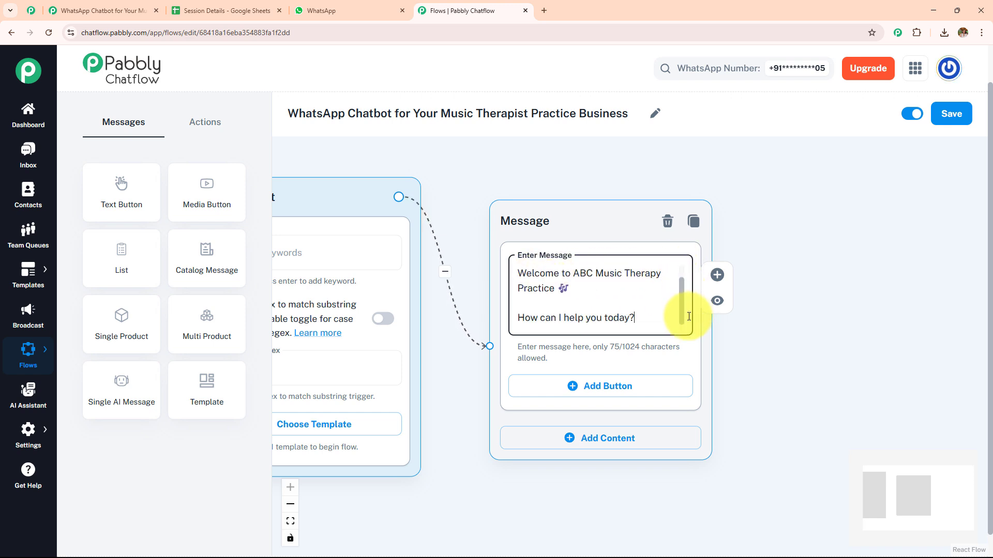
- Add three reply buttons to the welcome message node
drag(781, 354, 760, 286)
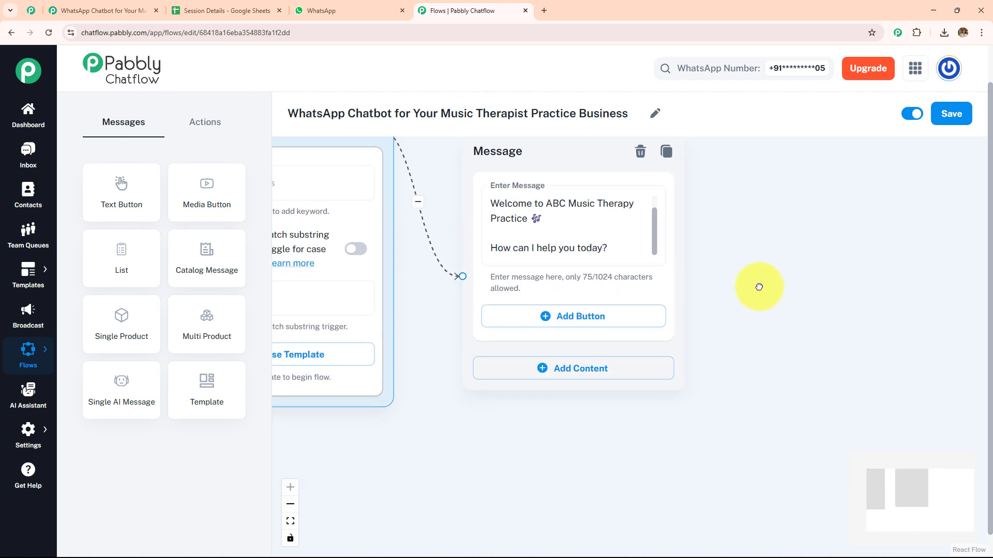
click(593, 315)
click(575, 388)
click(580, 460)
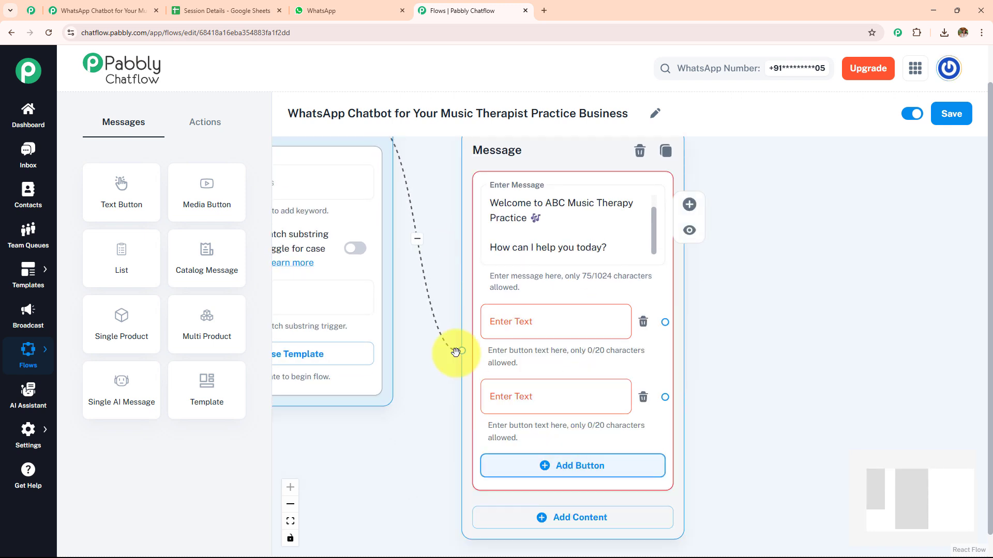
- Check the greeting's formatting in the WhatsApp chat, then bold "Welcome to ABC Music Therapy Practice" in the Chatflow message by wrapping it in asterisks
click(324, 11)
click(637, 261)
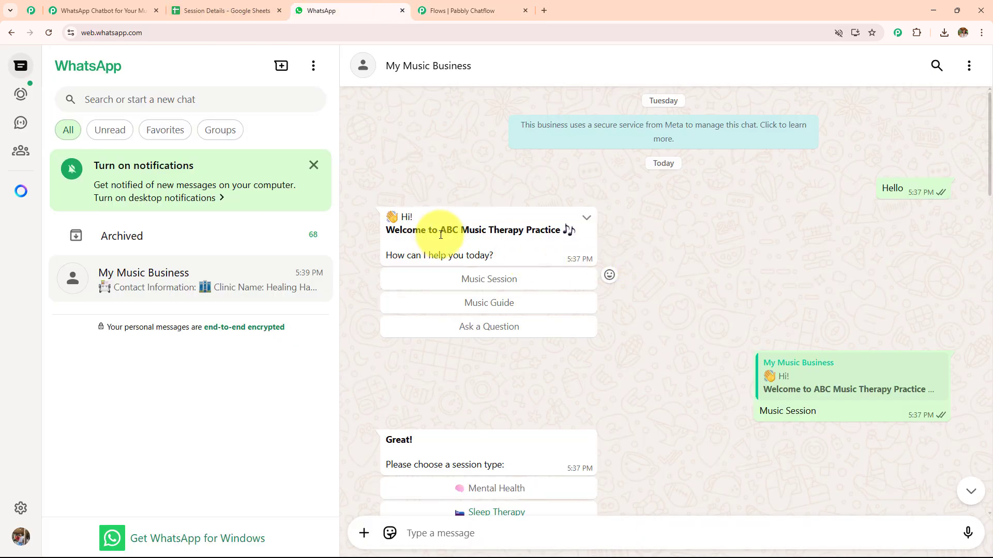
click(465, 10)
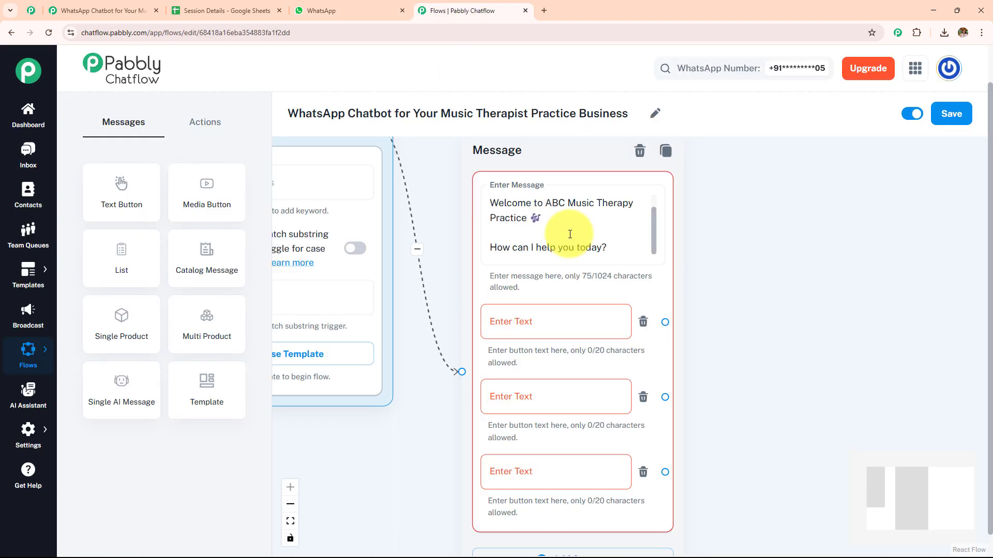
click(528, 220)
text(*)
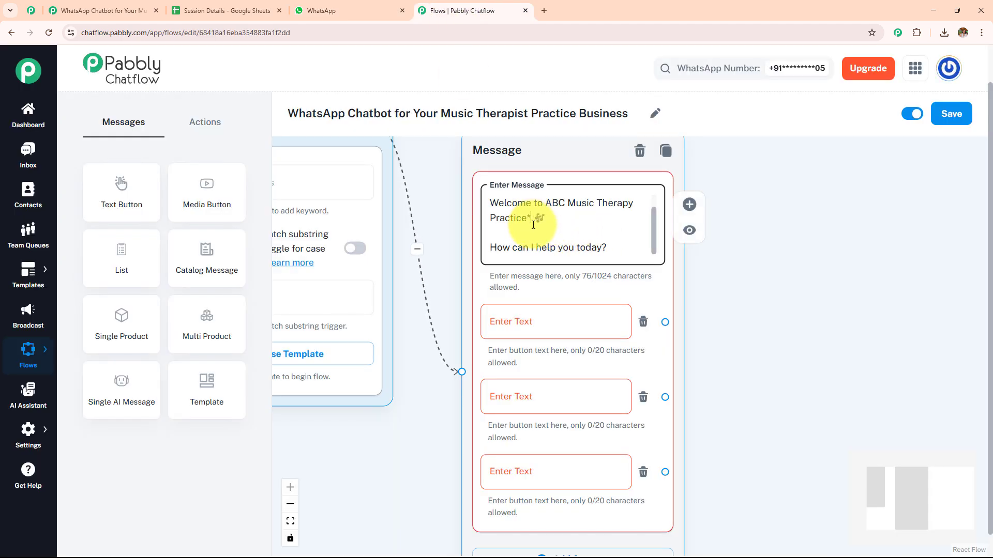
click(490, 203)
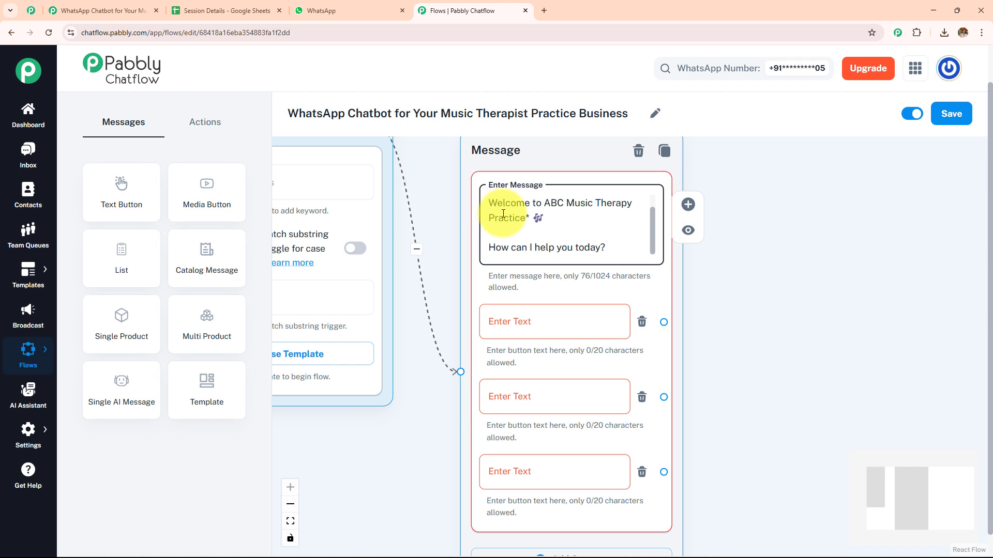
text(*)
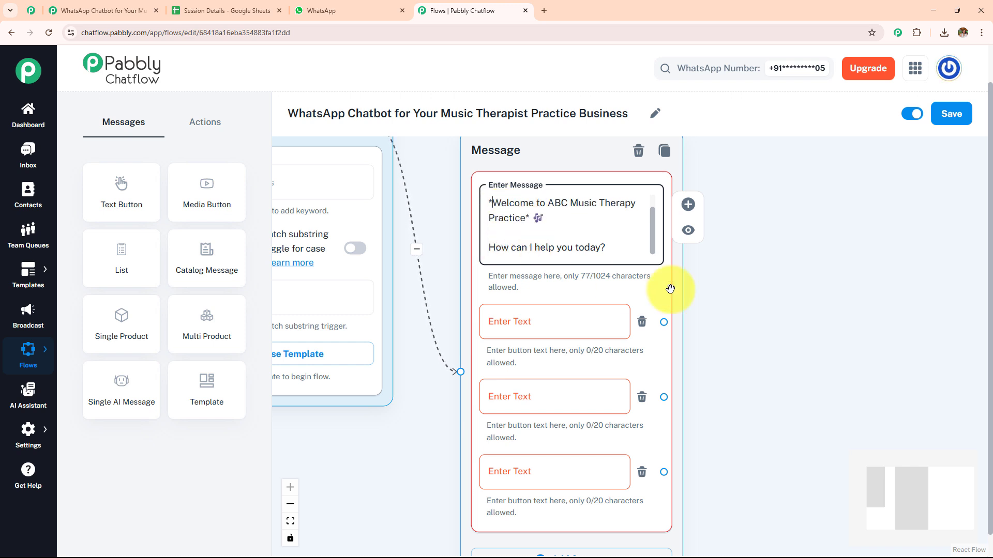
click(753, 284)
- Label the welcome message's three buttons Music Session, Music Guide and Ask a Question
drag(767, 310, 718, 275)
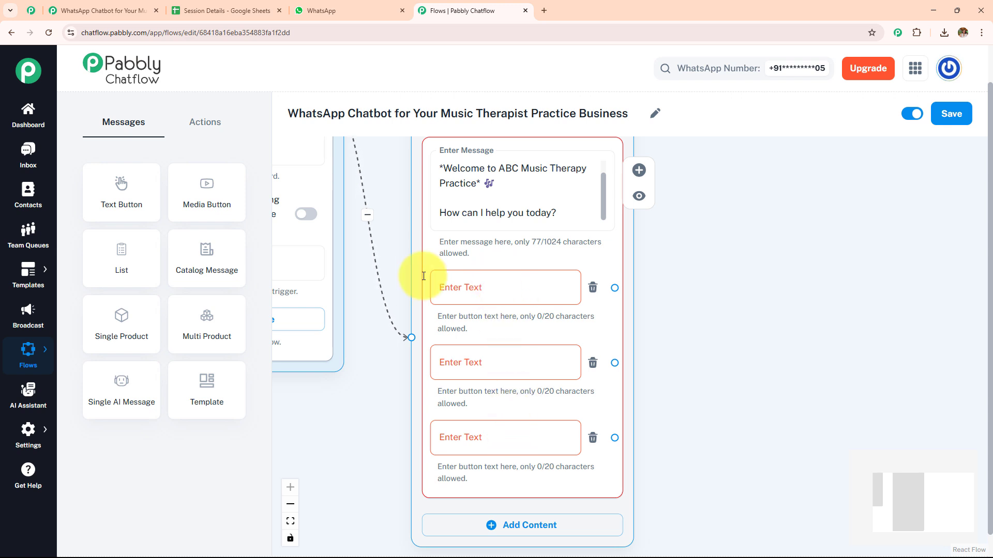
click(550, 289)
text(Music Session)
click(501, 363)
text(Music Guide)
click(492, 437)
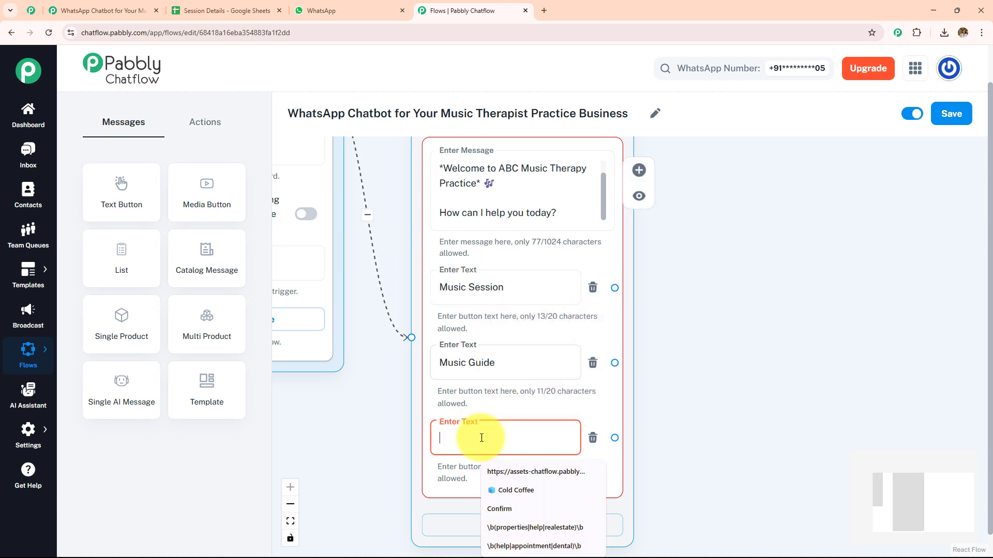
text(Ask a Question)
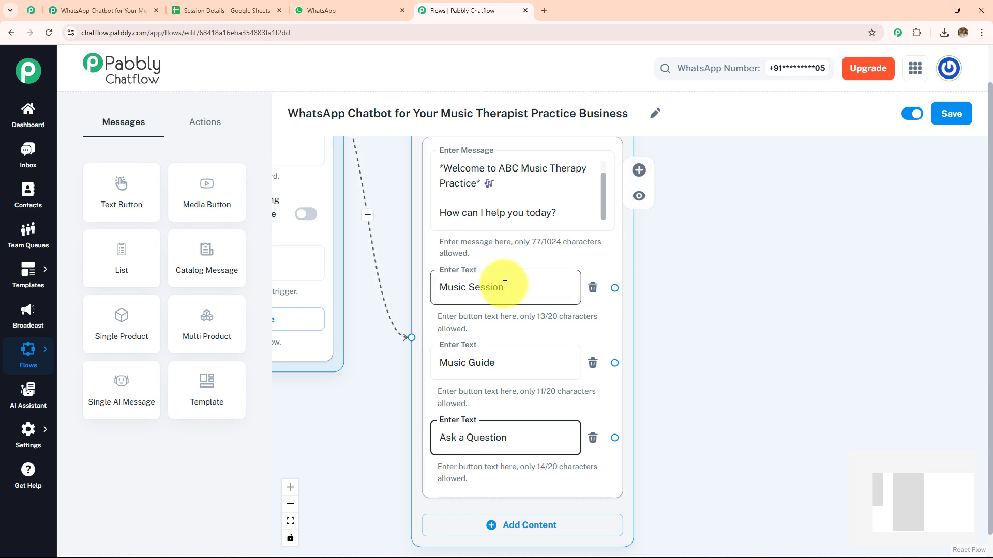
drag(615, 287, 716, 182)
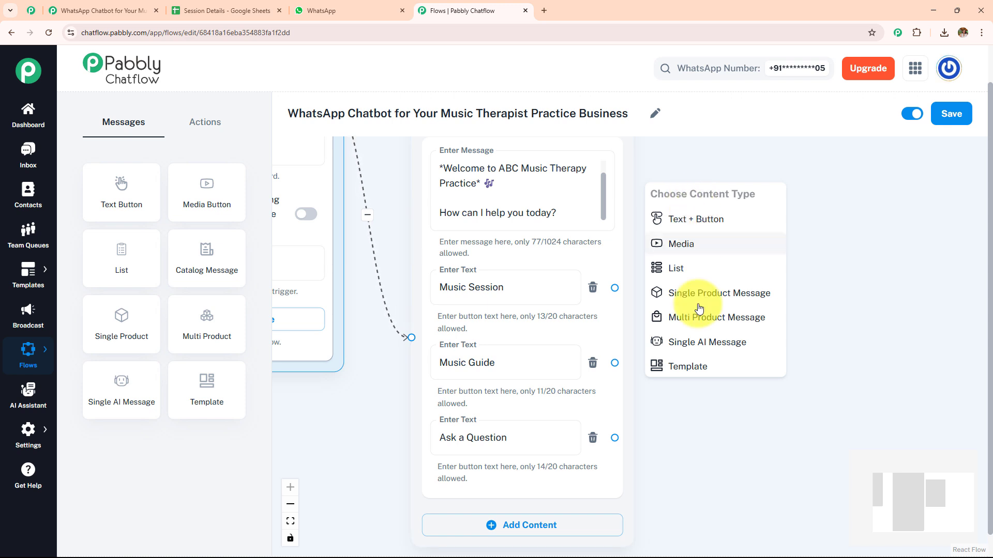
click(842, 267)
drag(840, 266, 740, 290)
scroll(665, 306, up, 5)
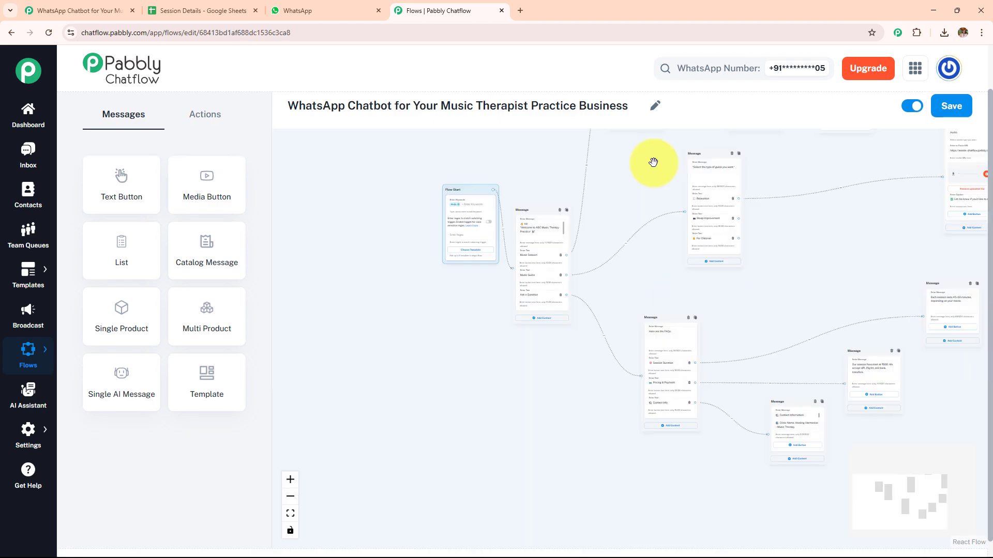
- Examine the finished flow's session branch, from the session type message through the full name, date and email questions
drag(654, 160, 587, 362)
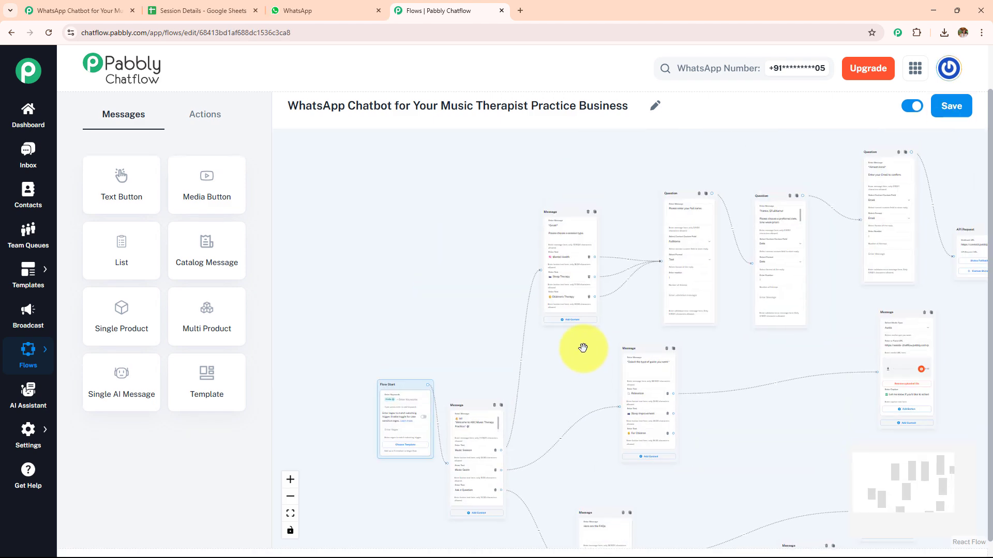
scroll(581, 351, up, 3)
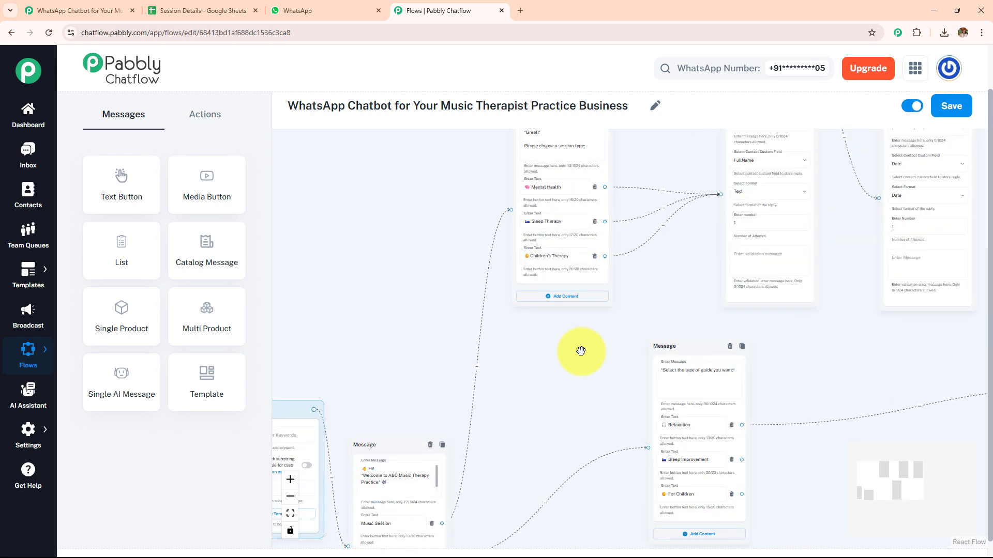
scroll(581, 351, up, 5)
drag(581, 352, 494, 557)
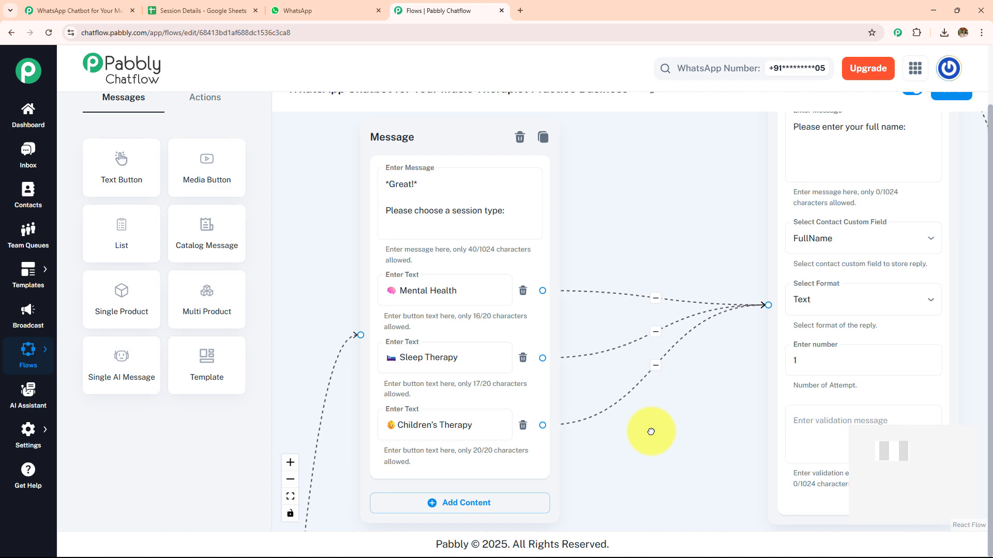
drag(651, 432, 404, 433)
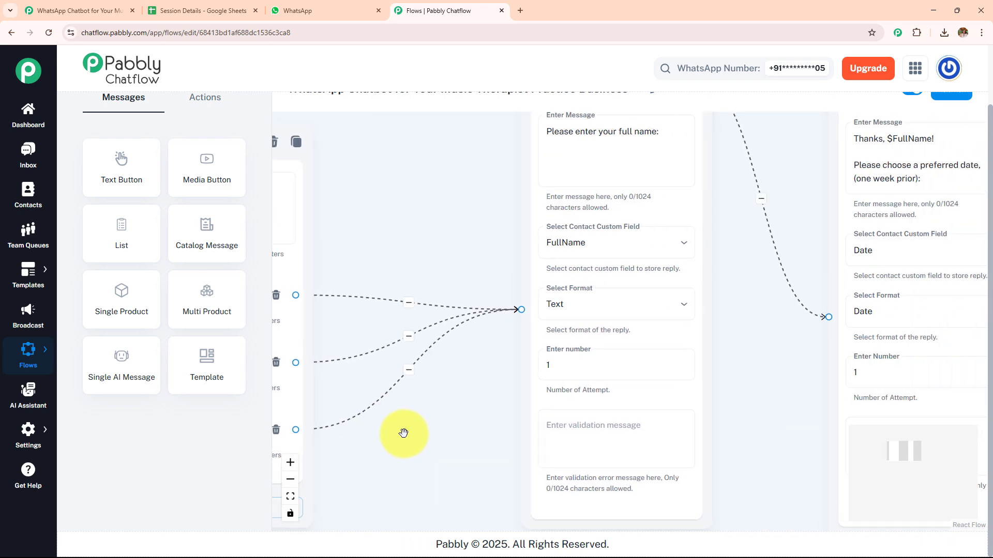
scroll(455, 388, down, 3)
scroll(454, 388, up, 1)
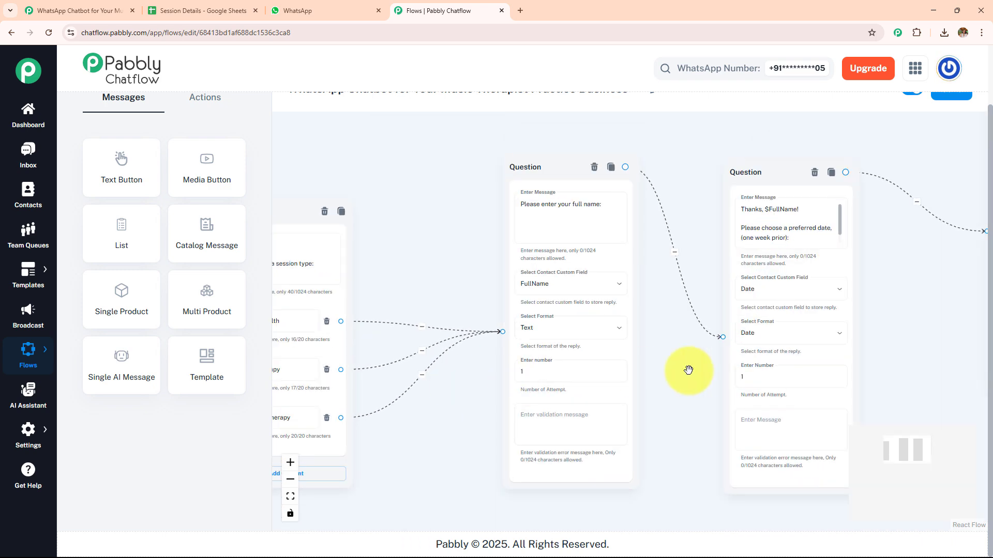
drag(700, 372, 540, 380)
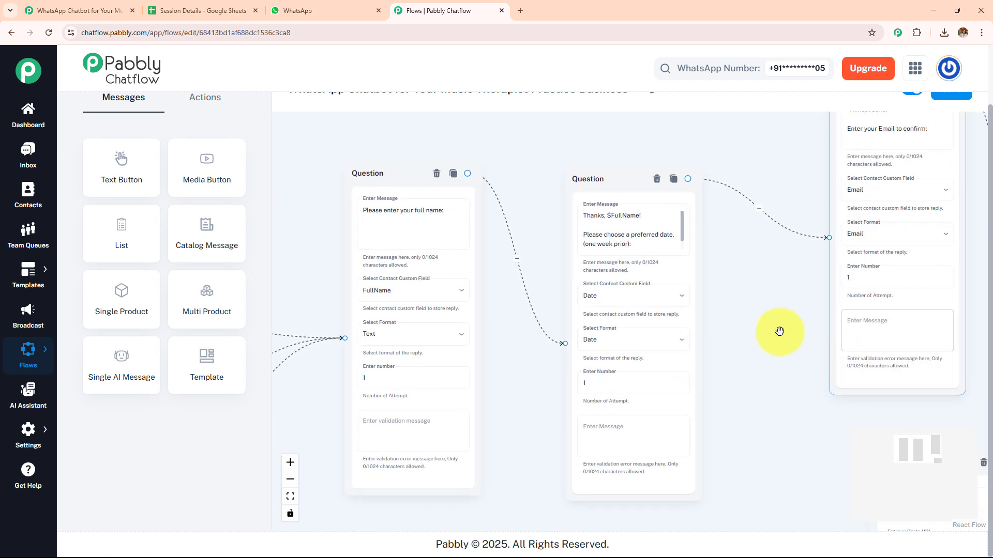
drag(716, 337, 667, 346)
- Check the column headings in the Session Details Google Sheet and return to the Pabbly Chatflow flow
click(191, 10)
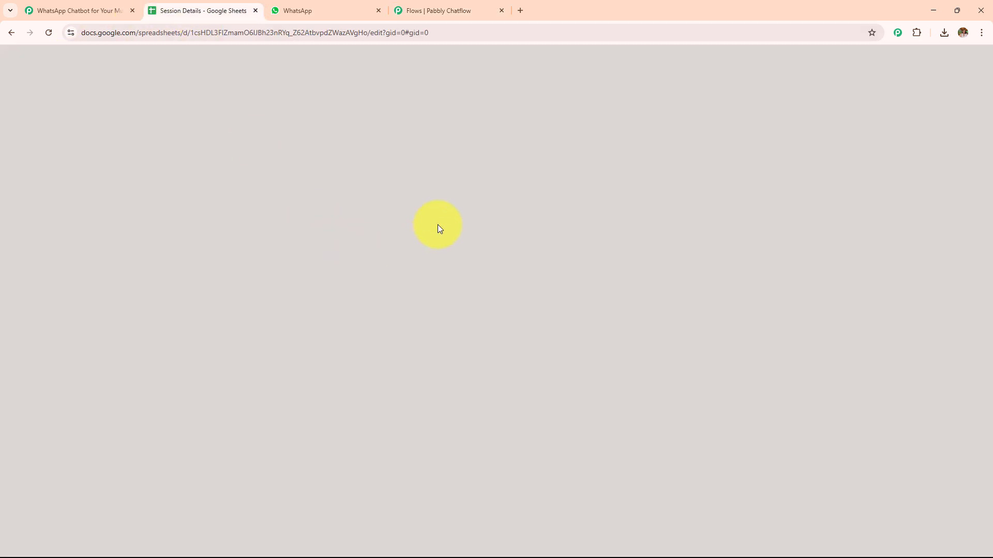
click(610, 306)
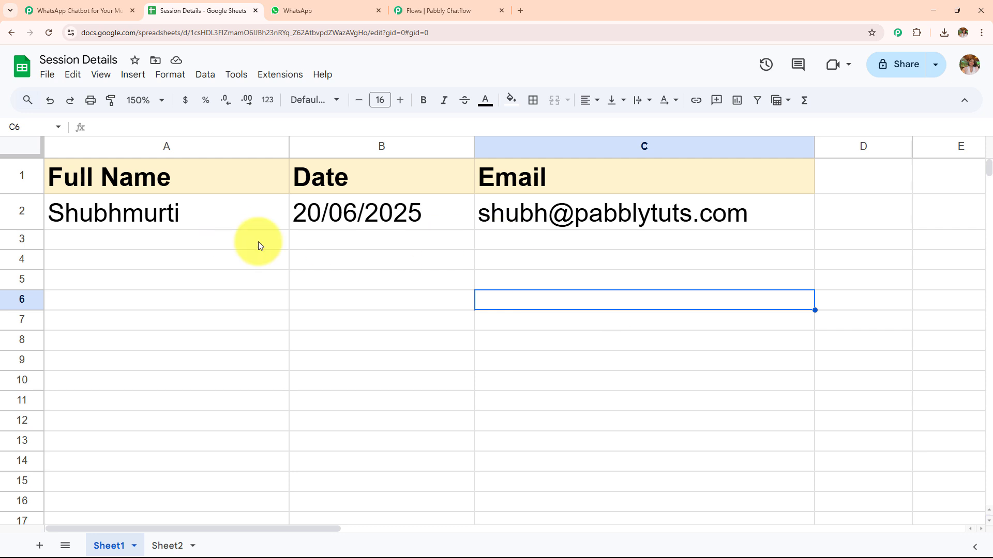
click(416, 5)
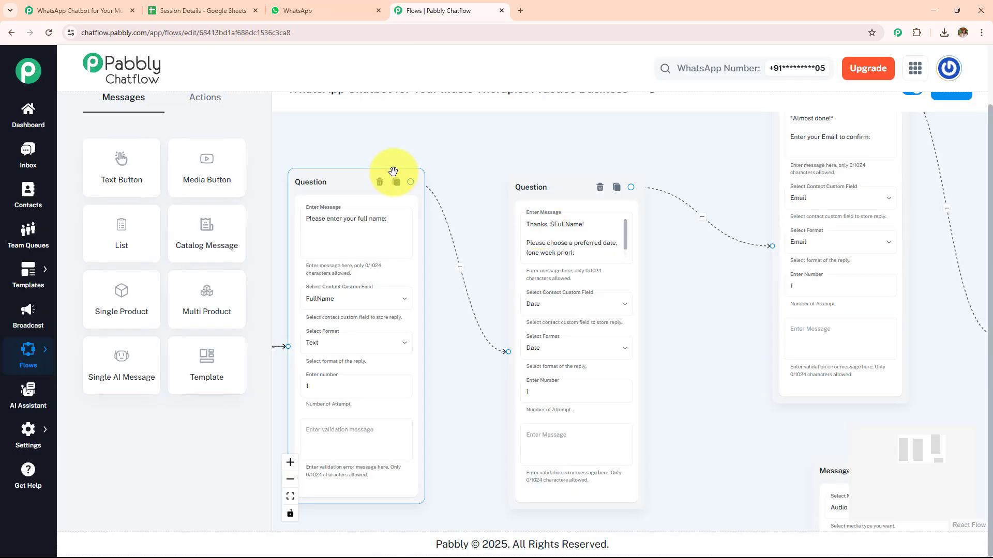
- Add a blank Ask Question node over the date question, inspect its fields, and delete it again
click(210, 114)
drag(207, 228, 512, 228)
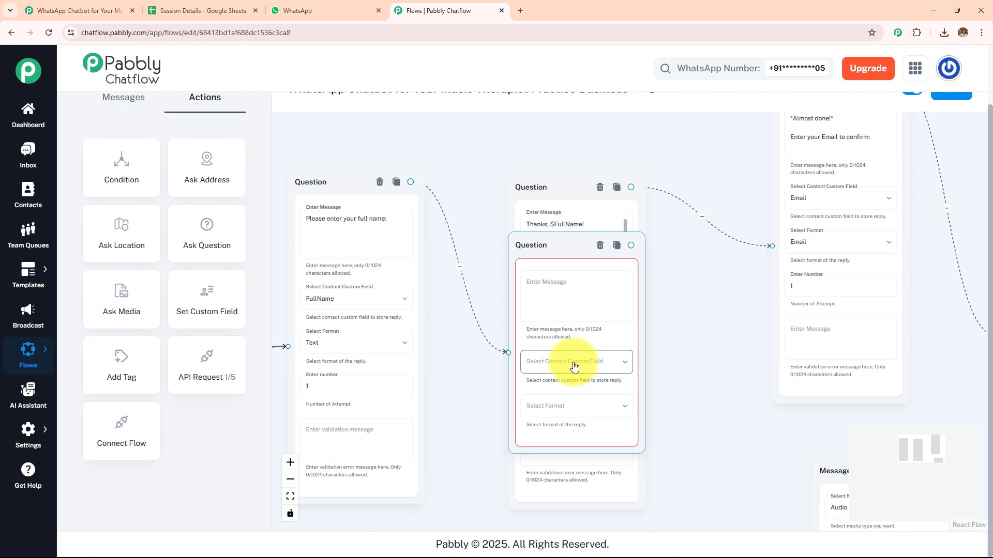
scroll(680, 298, up, 4)
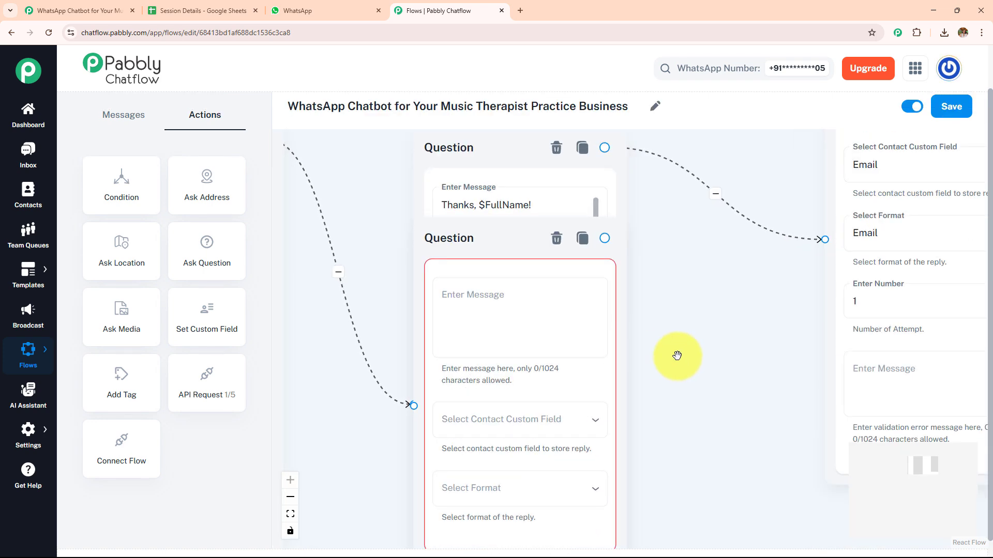
drag(682, 358, 689, 286)
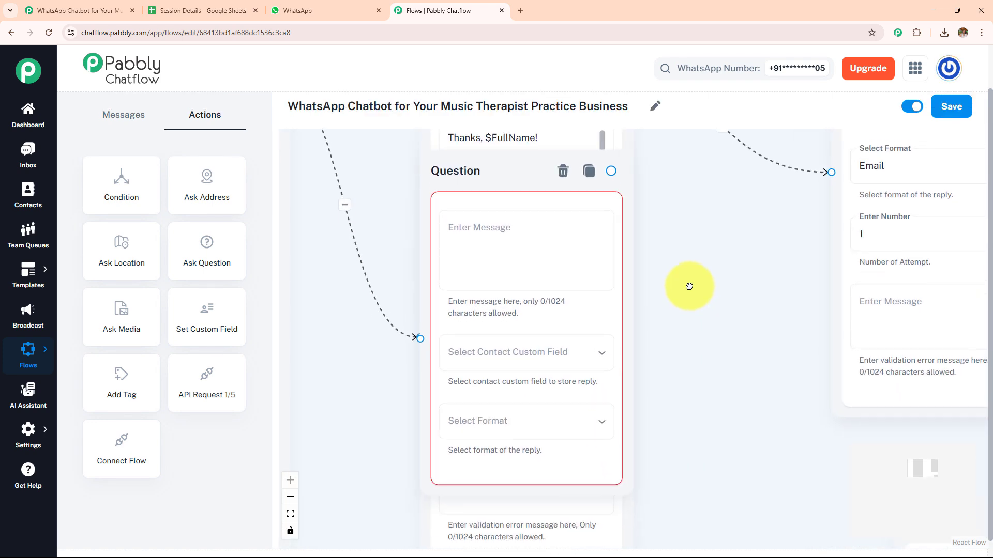
click(563, 164)
scroll(432, 193, down, 5)
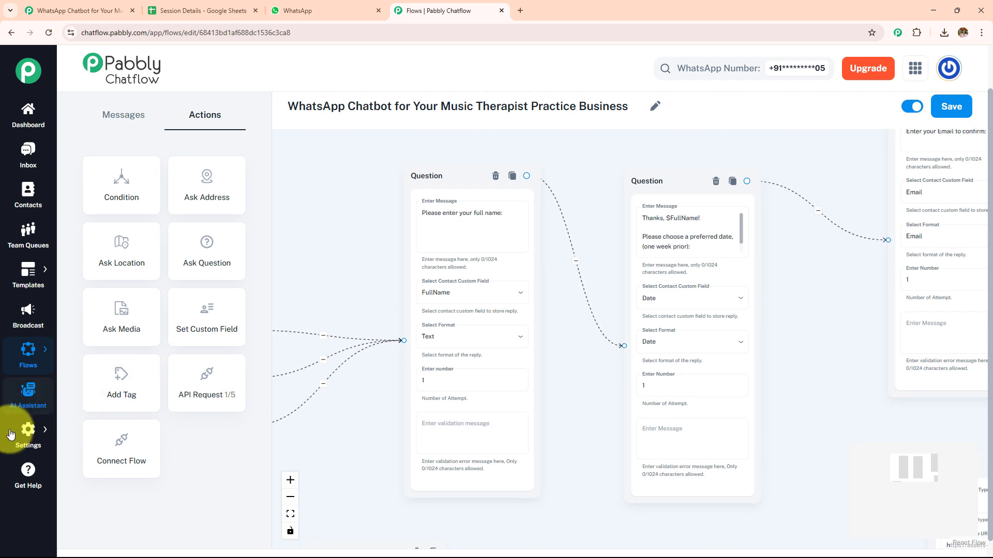
- Save the flow and open the Contact Custom Fields settings in a separate browser tab
click(10, 434)
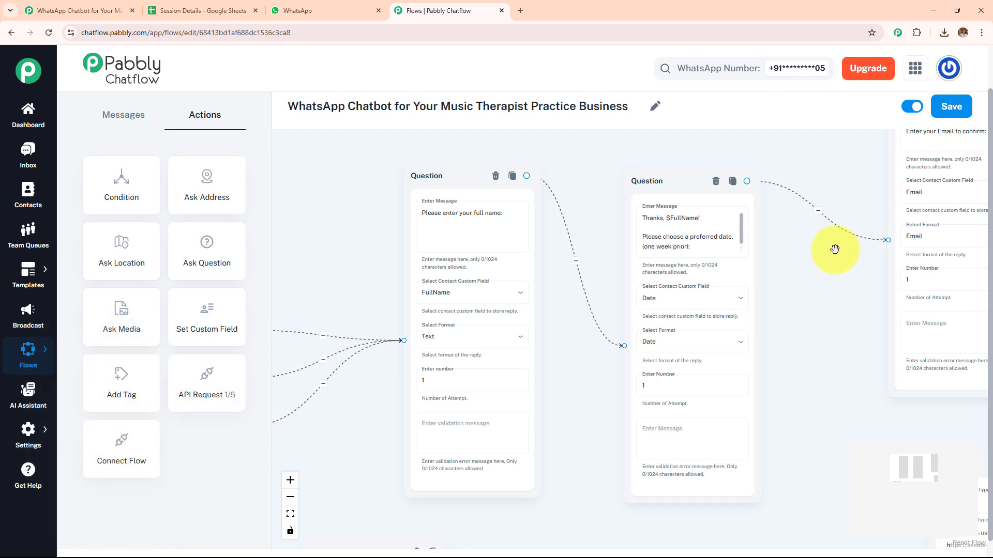
click(949, 111)
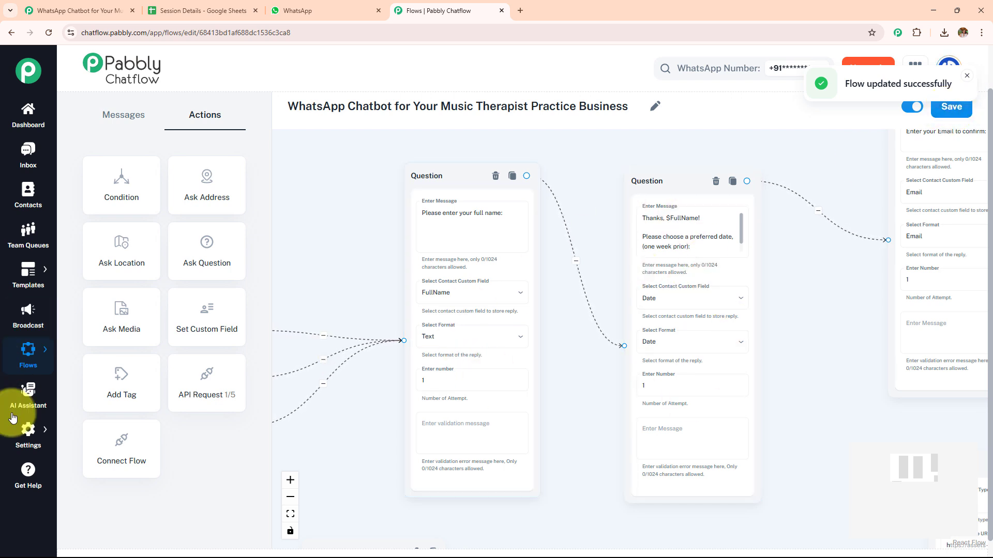
mouse_move(28, 431)
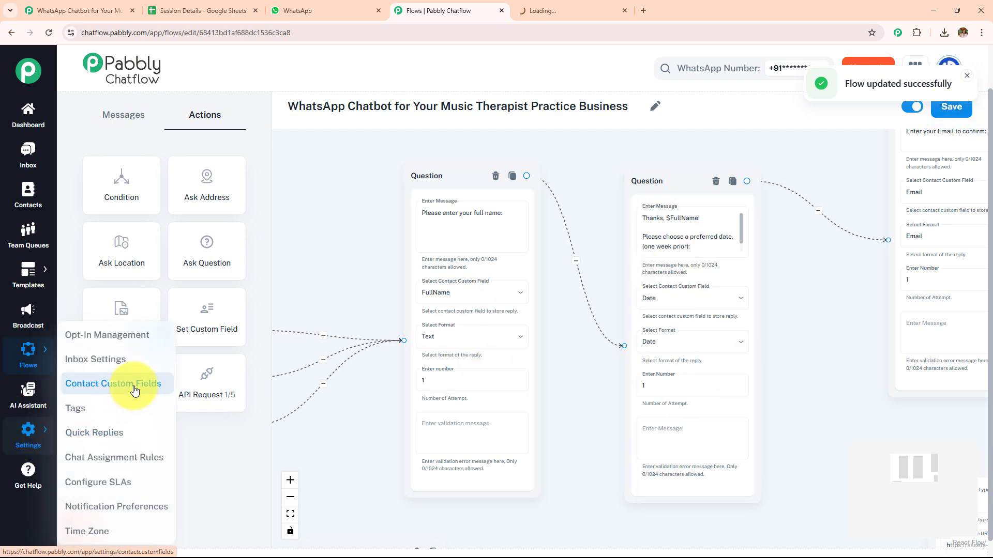
click(564, 13)
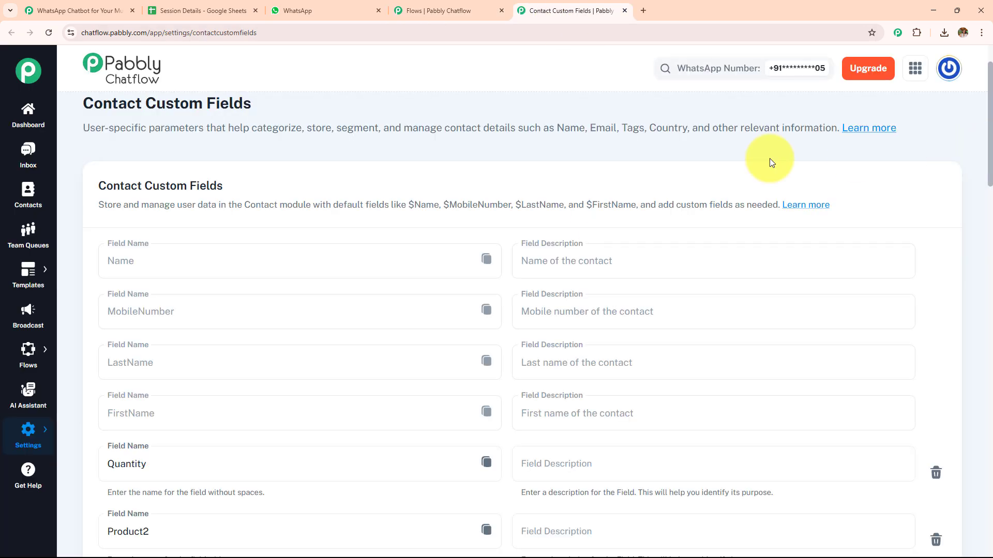
- Review the Contact Custom Fields list and compare it with the fields assigned in the flow's name, date and email questions
scroll(390, 274, down, 3)
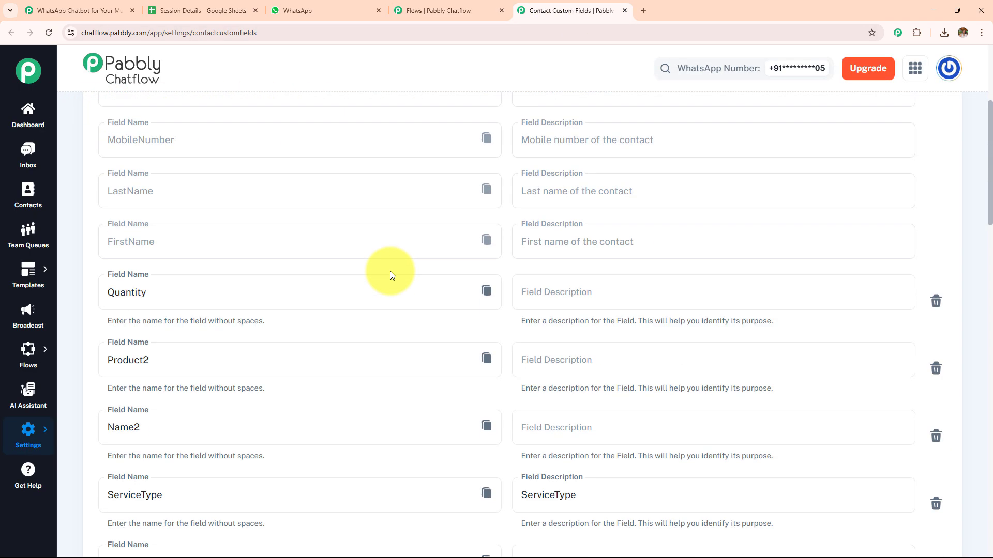
scroll(390, 271, down, 15)
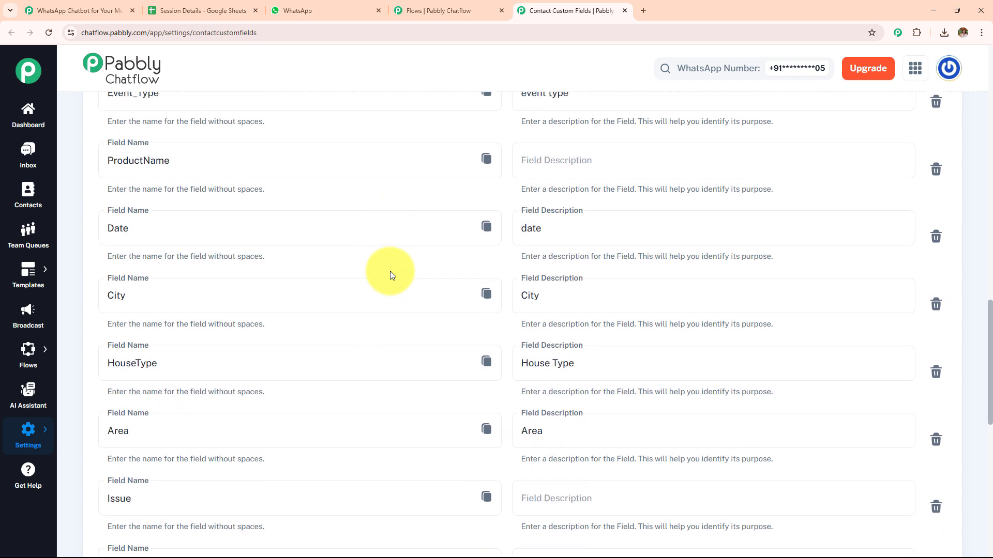
scroll(390, 271, down, 2)
click(468, 10)
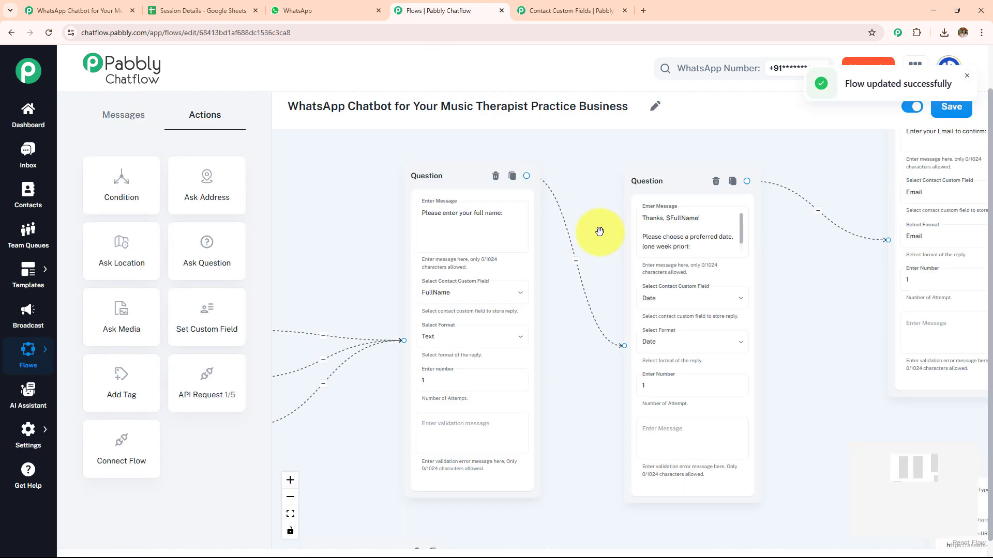
drag(844, 290, 751, 299)
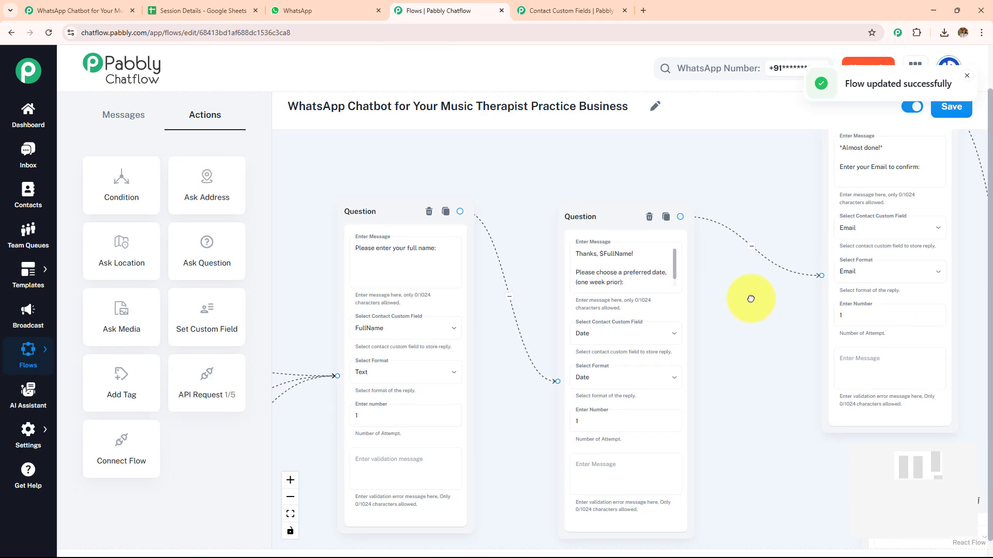
click(588, 11)
scroll(414, 339, down, 3)
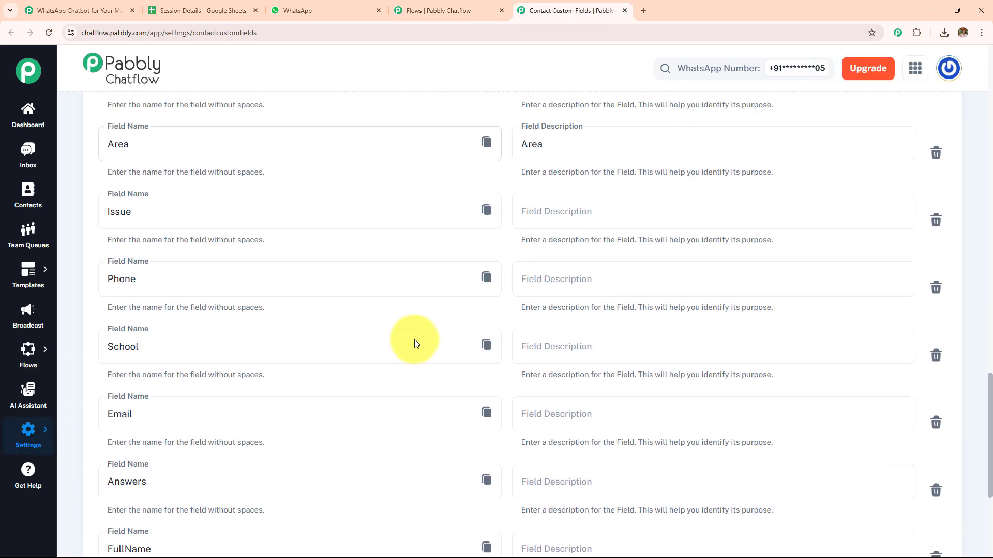
scroll(414, 339, up, 3)
click(417, 13)
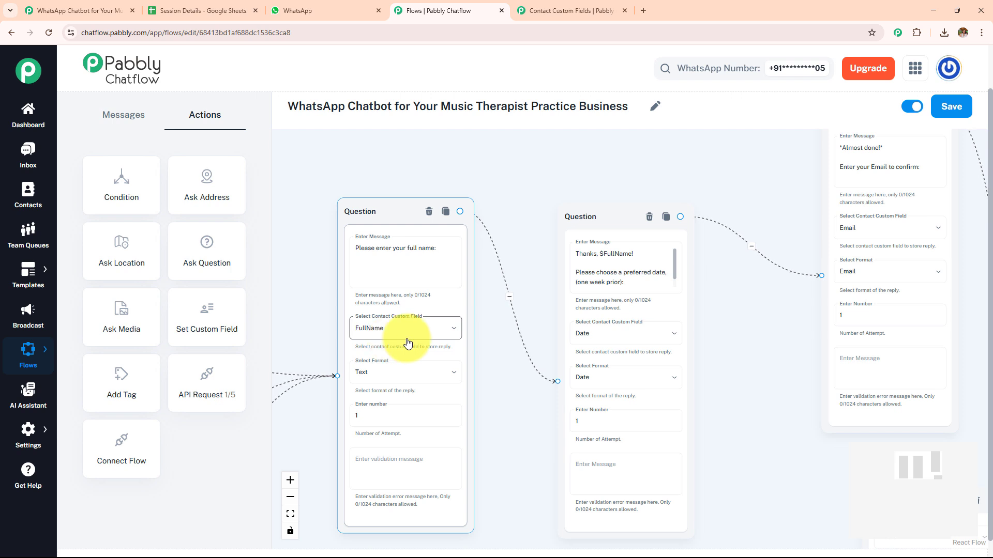
- Examine the reply format options set in the full name, date and email questions of the flow
click(423, 382)
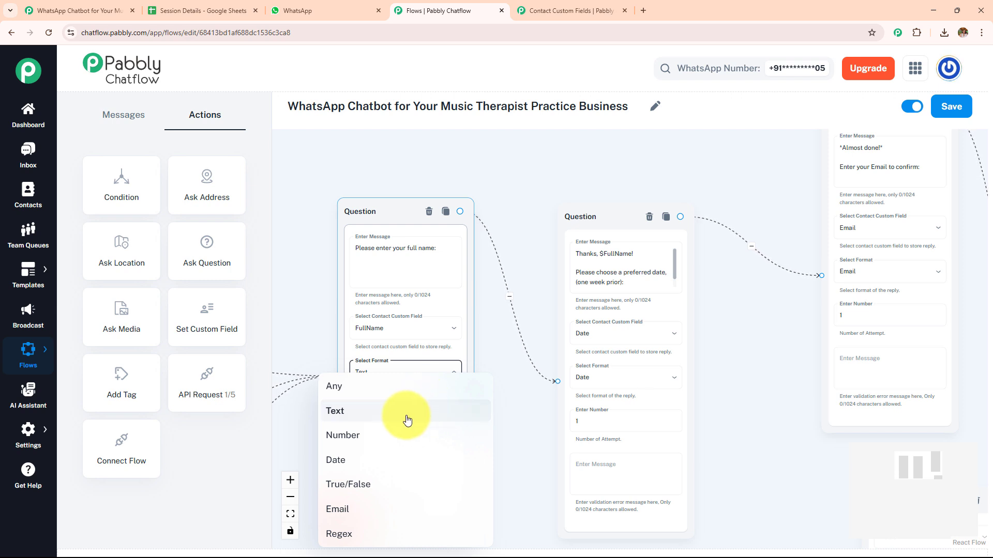
click(628, 379)
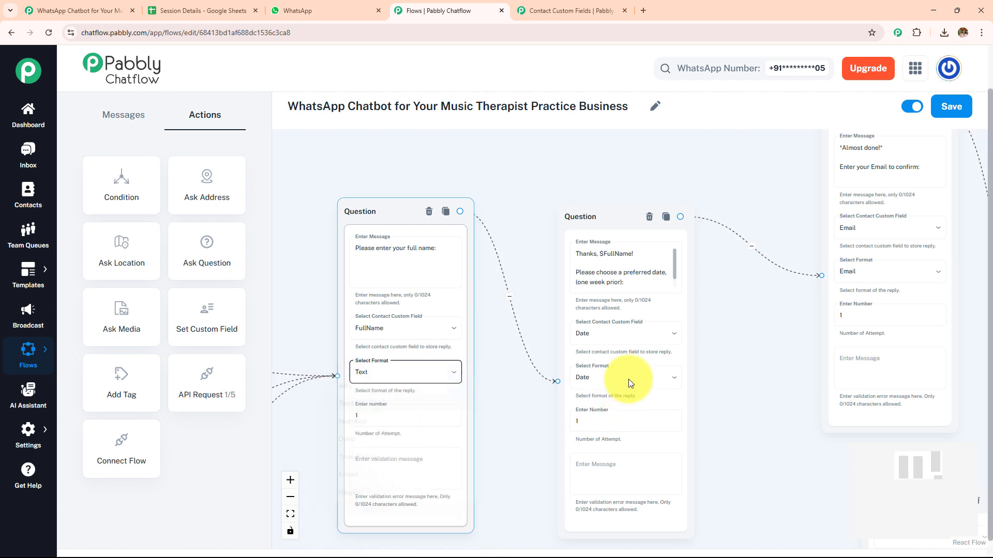
scroll(787, 366, up, 3)
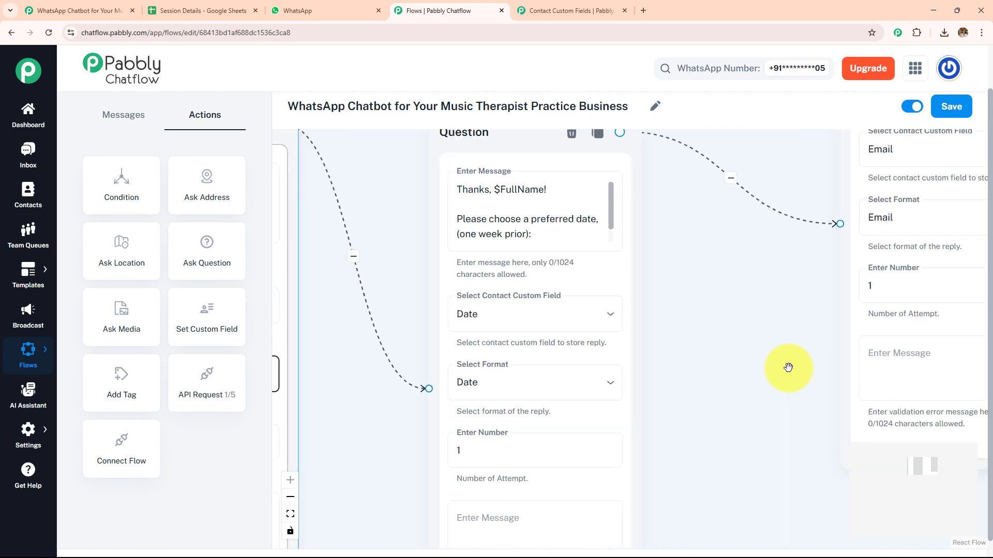
drag(641, 403, 550, 414)
drag(848, 277, 775, 362)
click(637, 356)
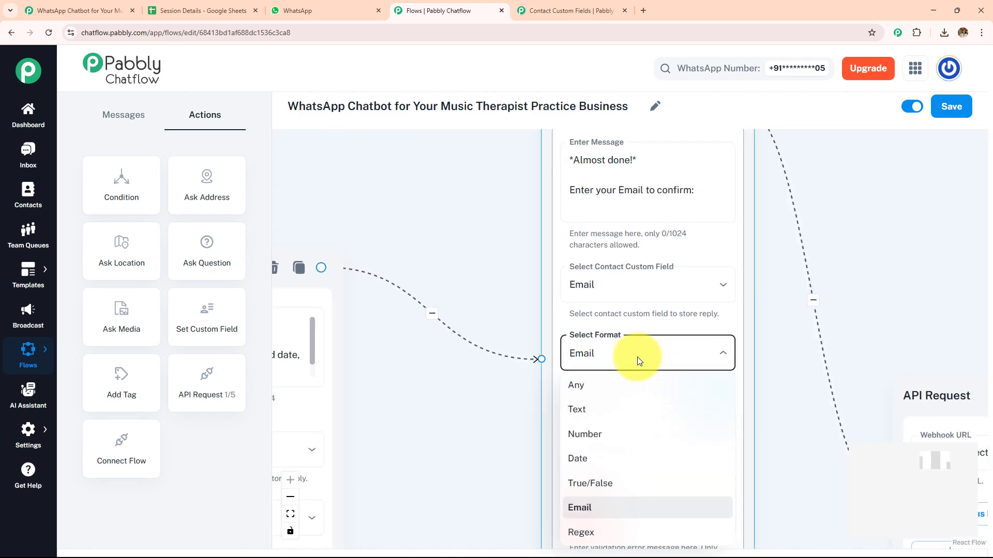
click(782, 343)
scroll(783, 343, down, 3)
drag(799, 375, 552, 330)
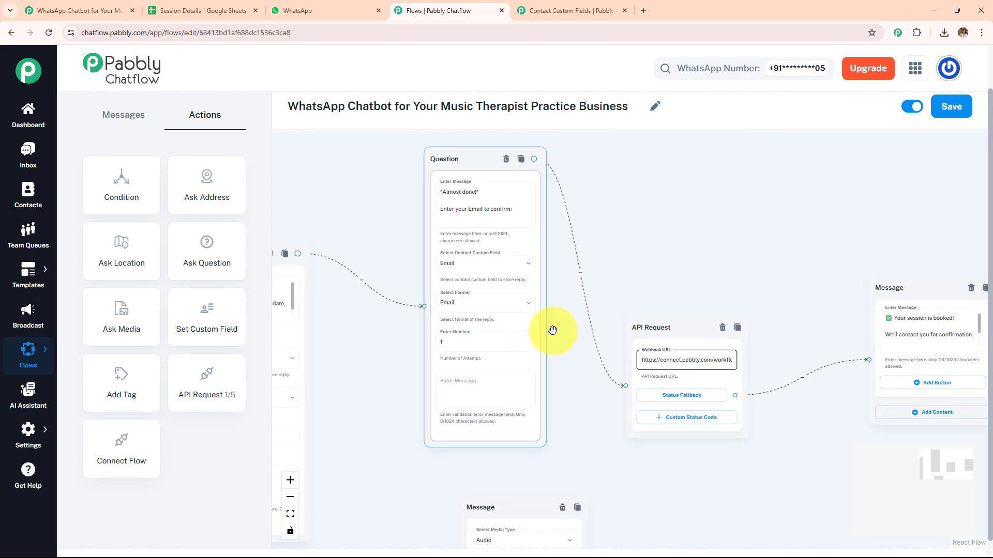
- Inspect the API Request node linked after the email question and glance at the Session Details sheet
click(675, 344)
scroll(676, 345, up, 4)
drag(903, 290, 782, 247)
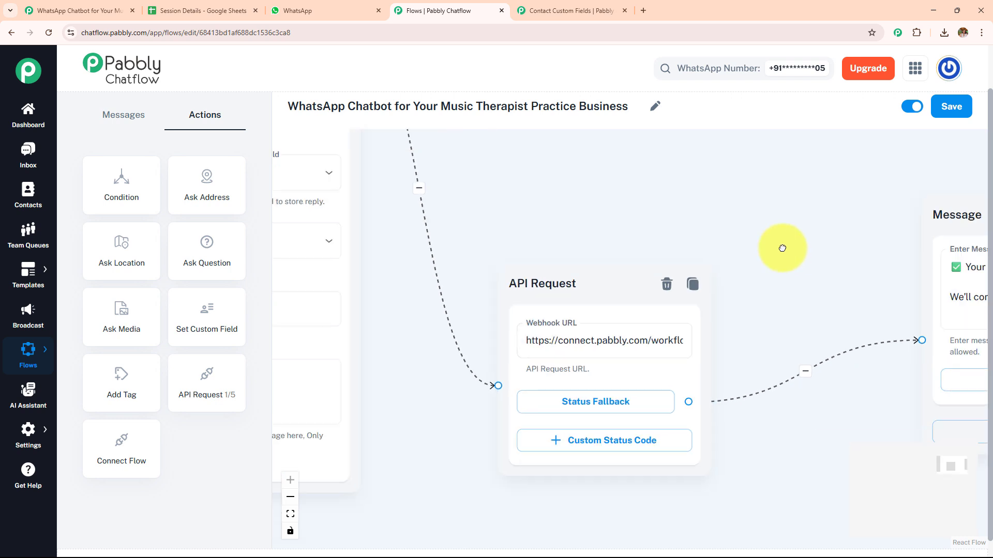
click(199, 10)
click(434, 11)
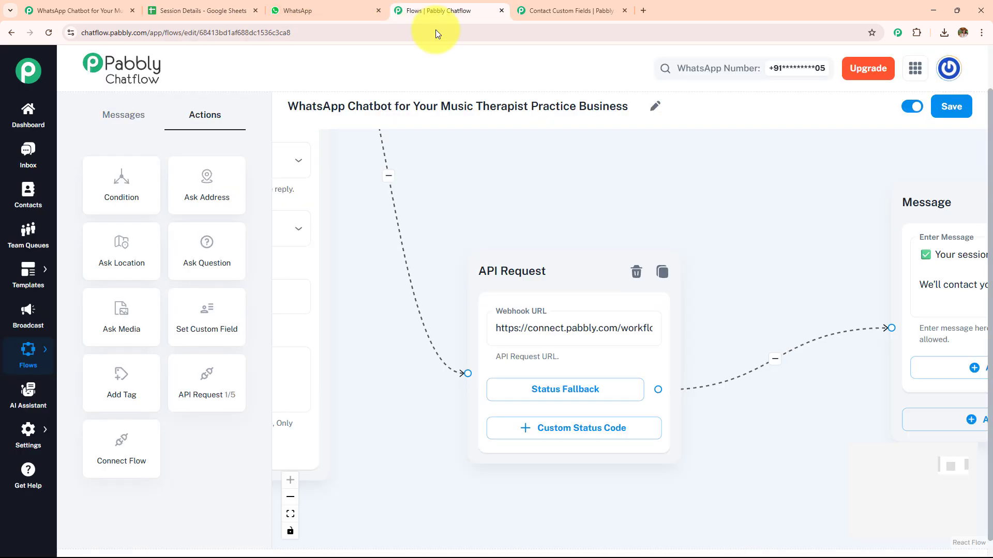
- Add a blank API Request node over the existing one and open its request settings
drag(207, 375, 514, 274)
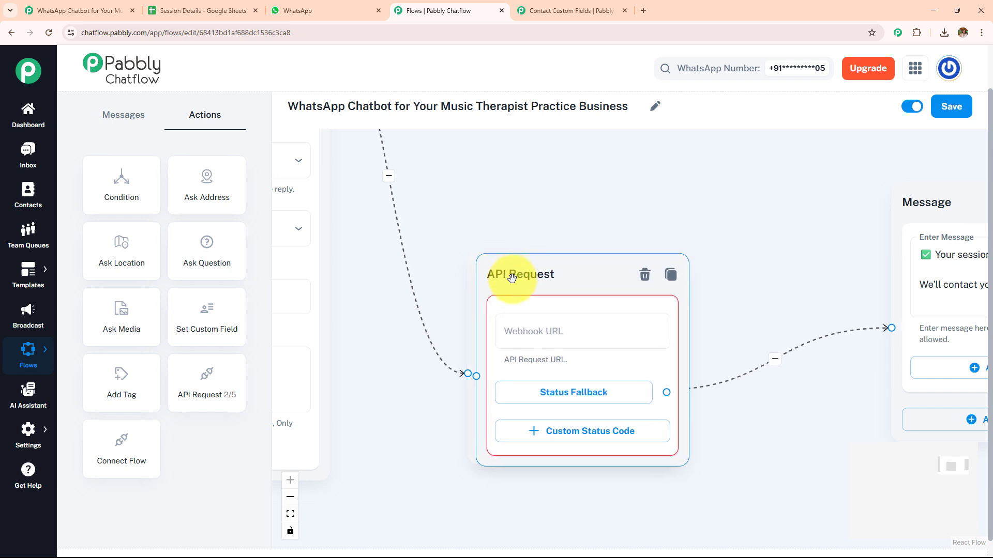
click(545, 330)
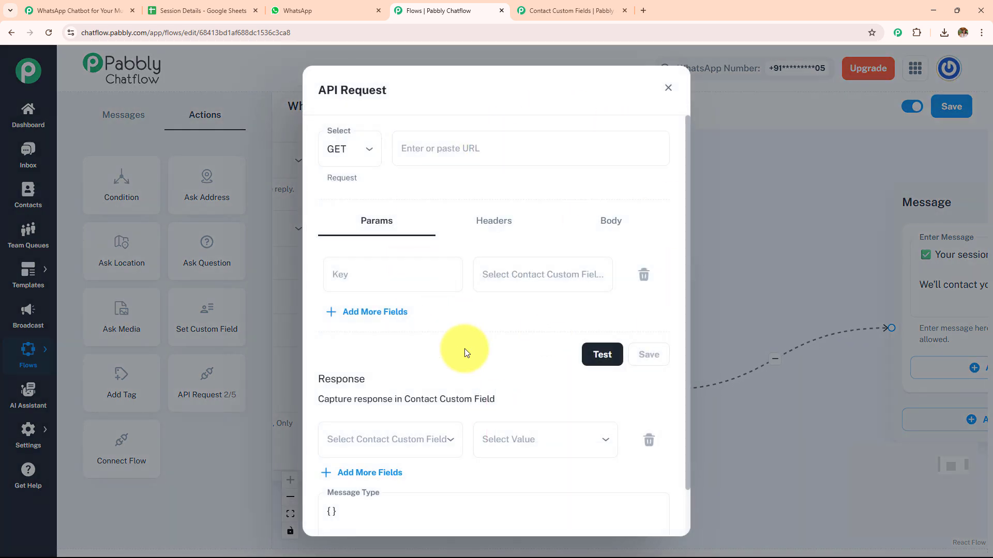
- Switch to the music therapist workflow in Pabbly Connect, review its Webhook trigger, and return to the API request settings in Pabbly Chatflow
click(106, 11)
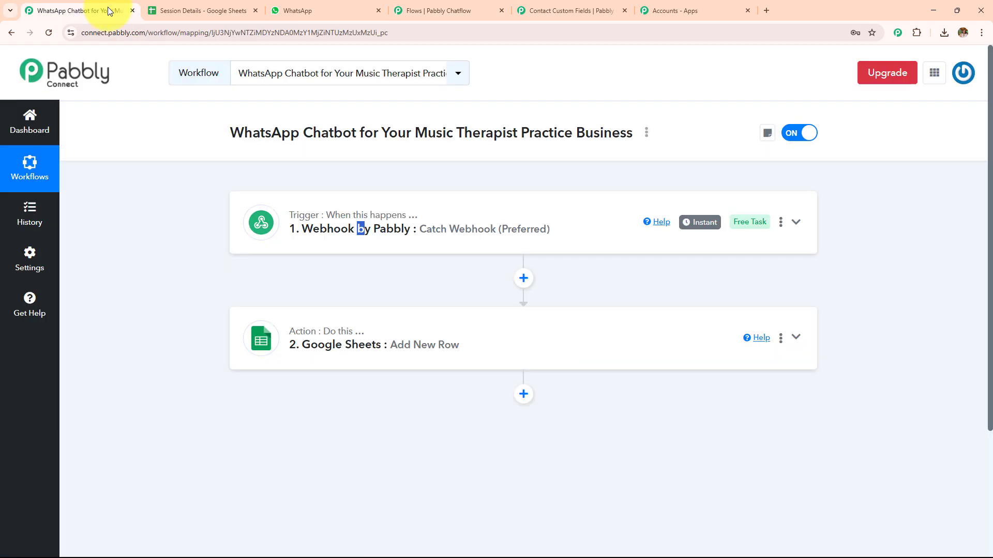
click(447, 251)
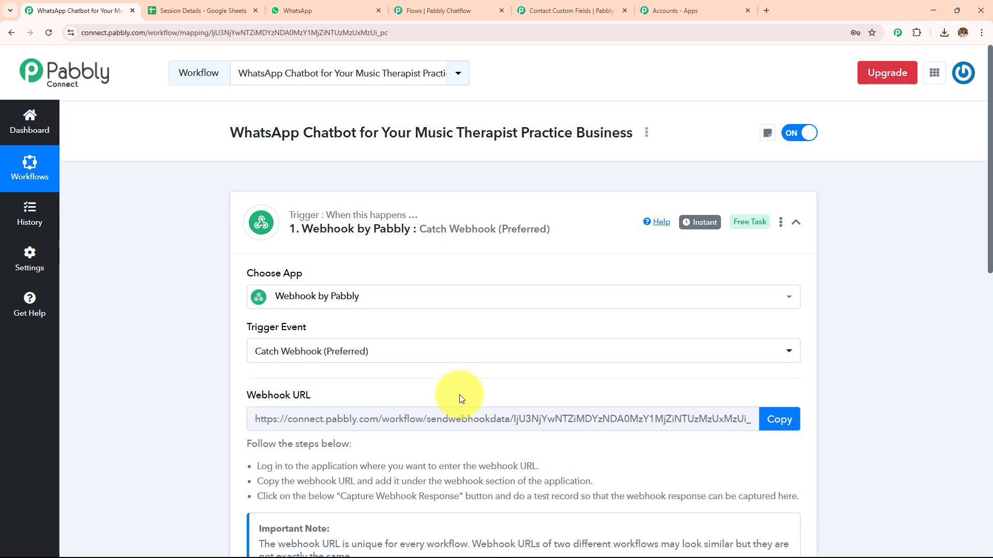
click(598, 10)
click(441, 7)
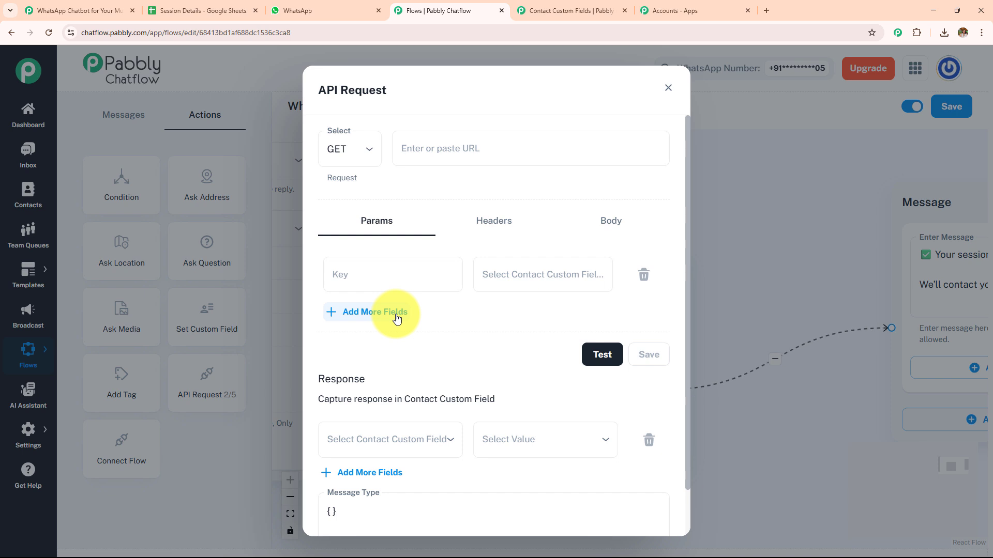
- Launch Pabbly Connect from the All Pabbly Apps page, checking the existing workflow's trigger and action while it loads
click(731, 5)
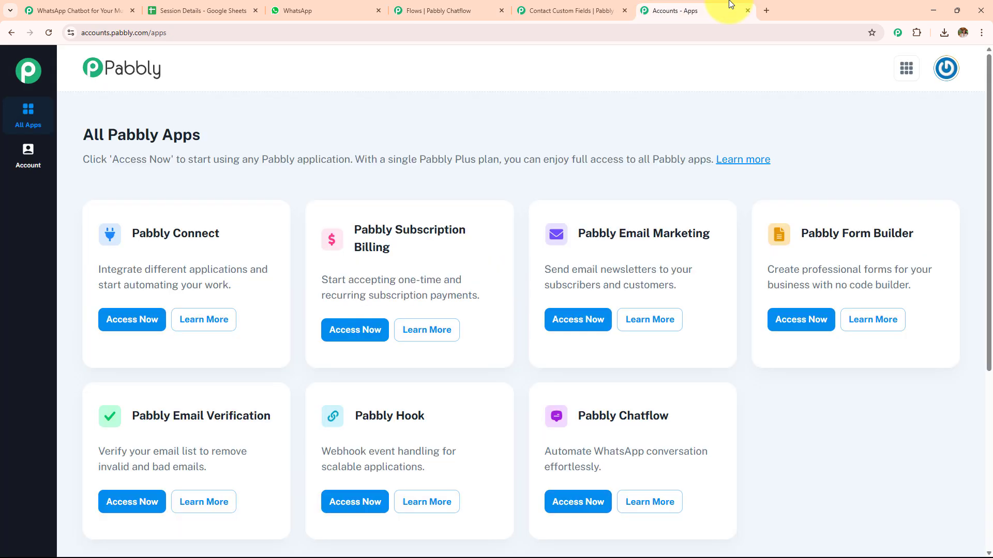
click(137, 322)
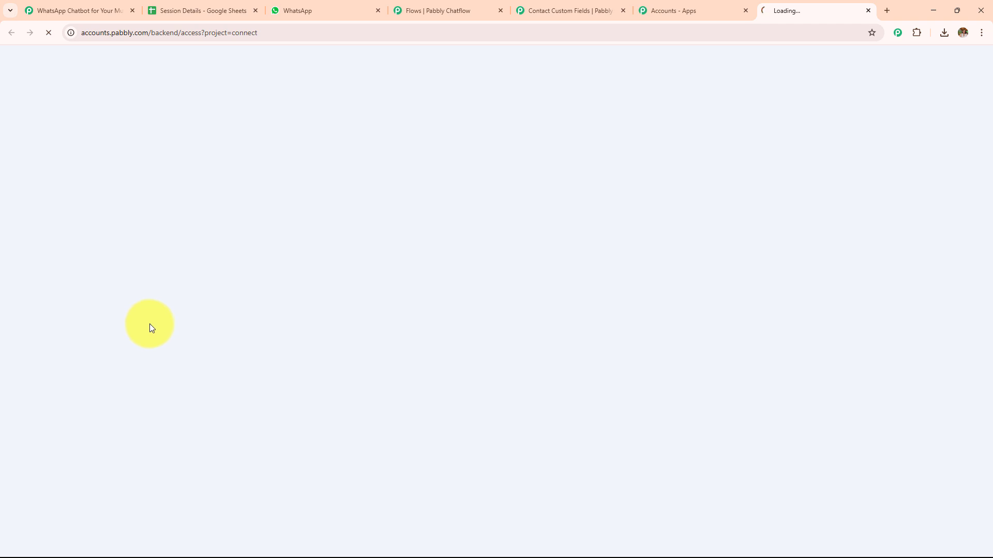
click(57, 11)
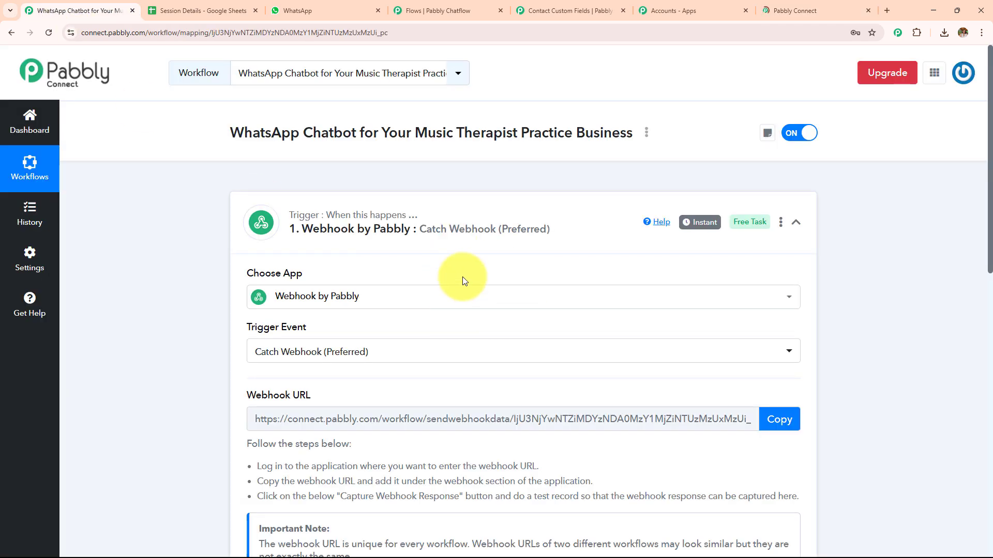
click(480, 241)
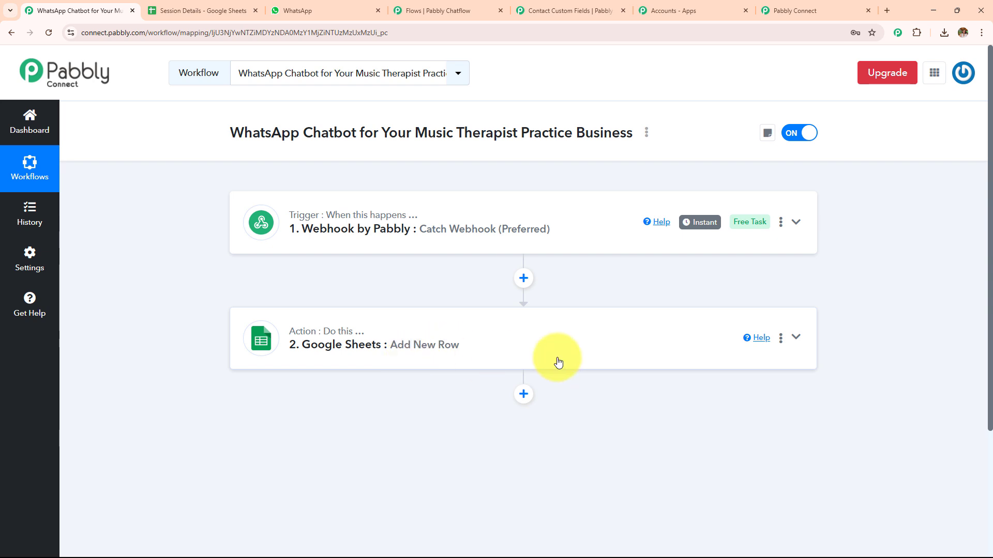
click(769, 10)
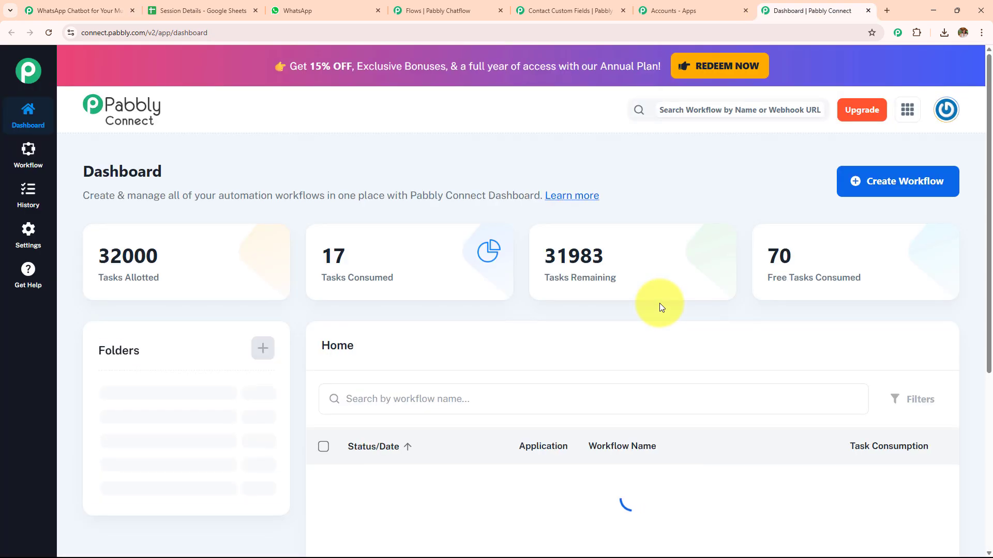
- Create a new workflow named Untitled Workflow in the Testing folder
click(853, 178)
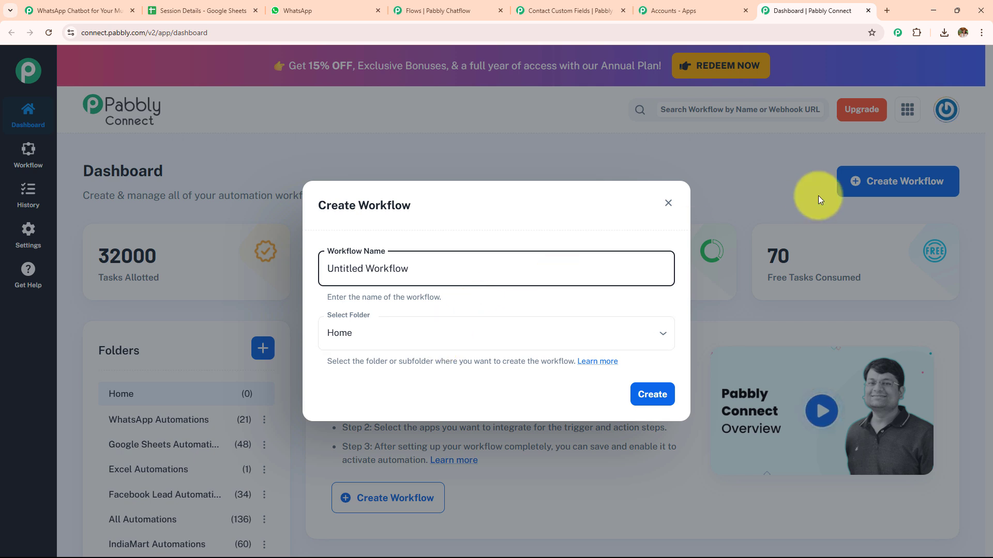
click(521, 333)
click(503, 293)
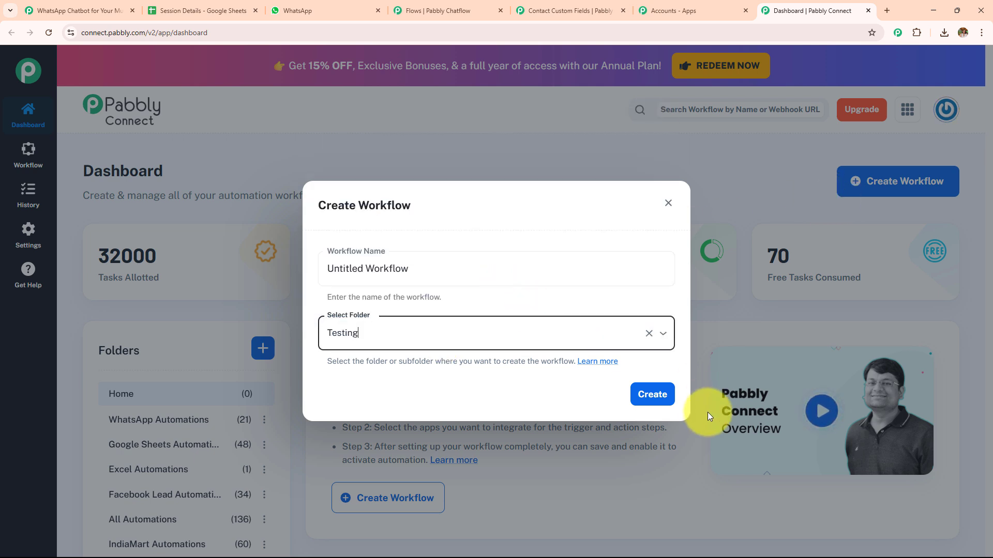
click(653, 395)
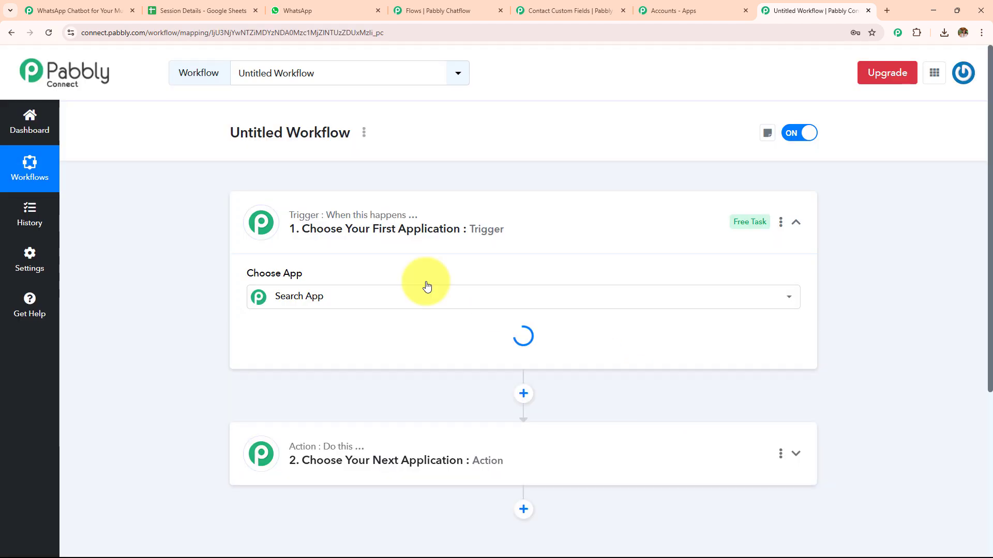
- Set the workflow's trigger to Webhook by Pabbly with the Catch Webhook (Preferred) event
click(362, 302)
text(w)
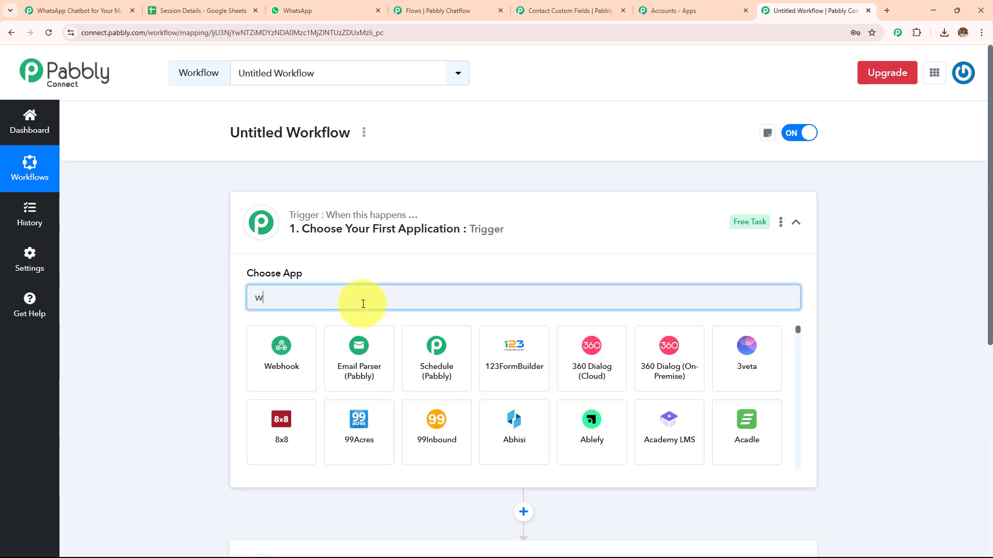
text(e)
click(298, 352)
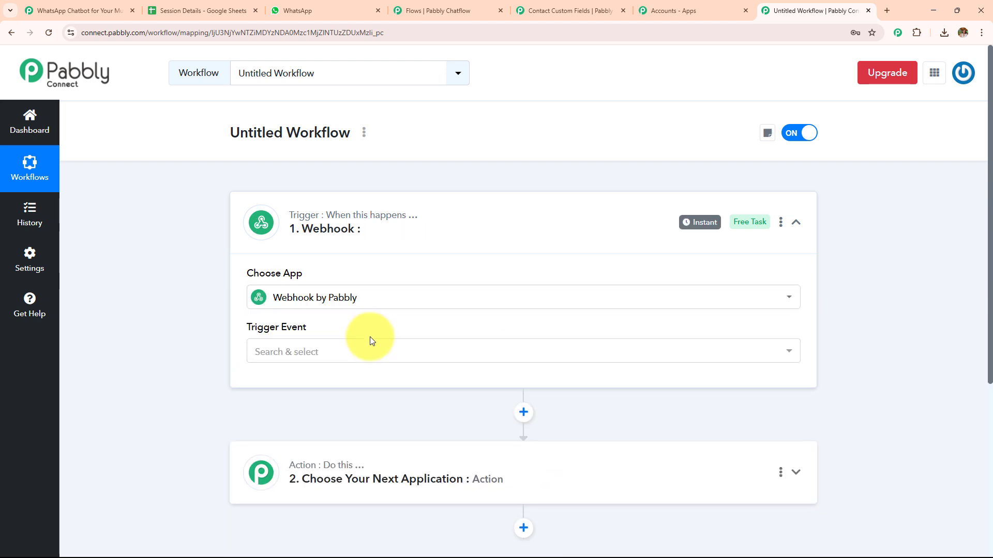
click(361, 348)
click(359, 411)
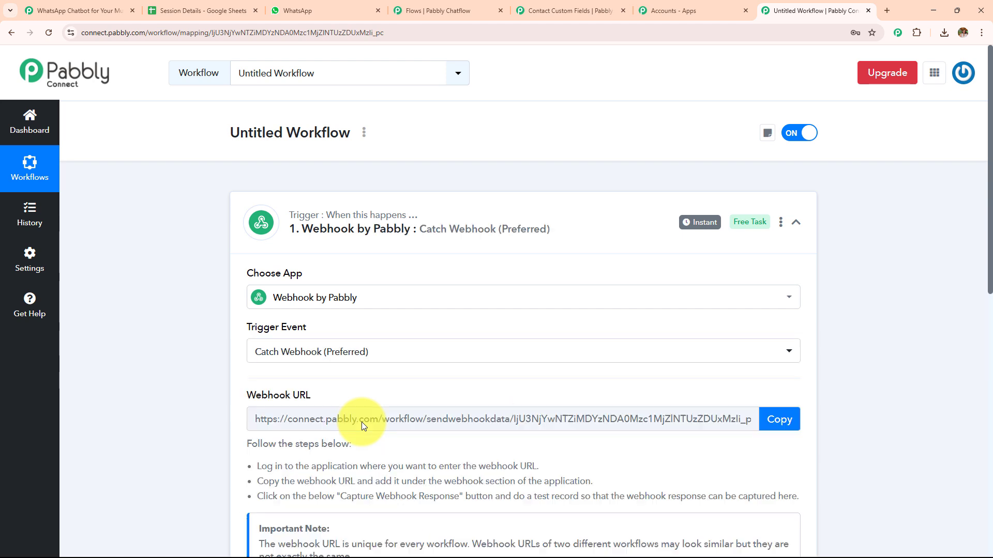
- Copy the new workflow's webhook URL into the Pabbly Chatflow API request and set the request method to POST
scroll(519, 284, down, 3)
click(785, 257)
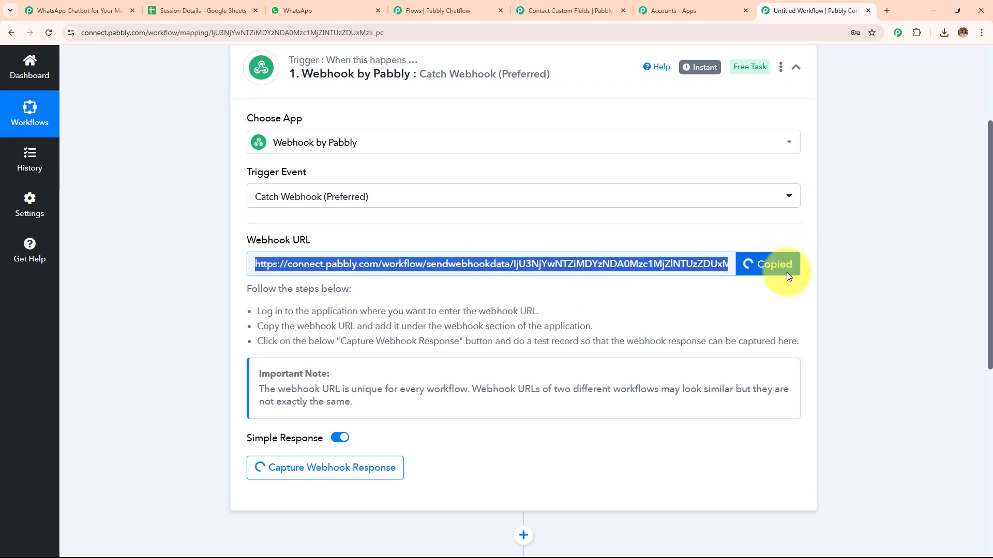
click(568, 10)
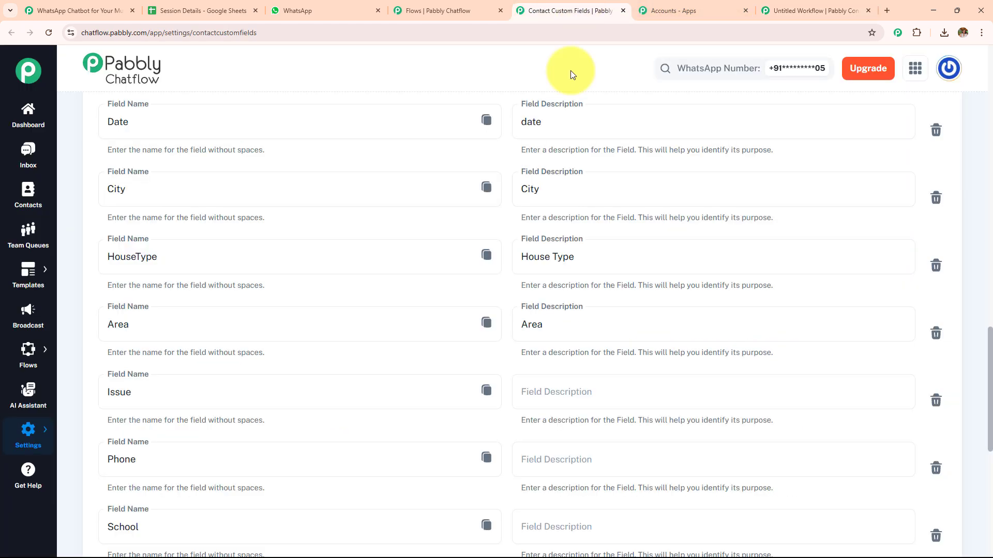
click(432, 11)
click(521, 147)
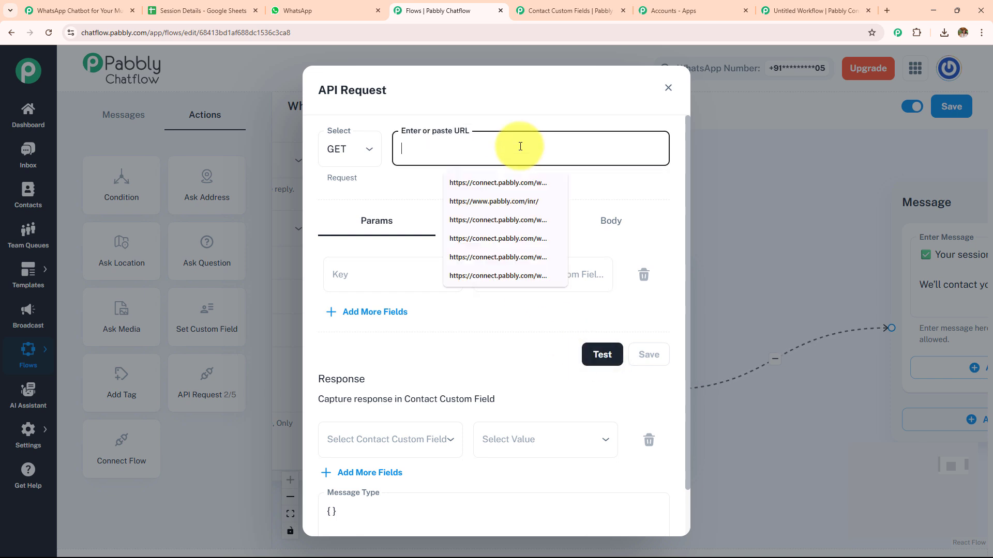
key(ctrl+v)
click(356, 153)
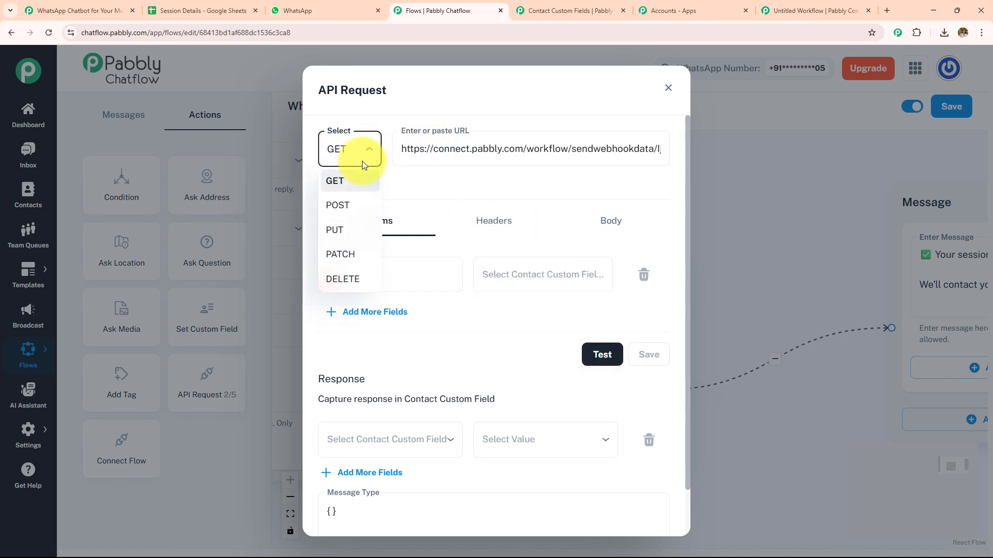
click(359, 206)
- Add two more parameter rows to the API request
click(398, 313)
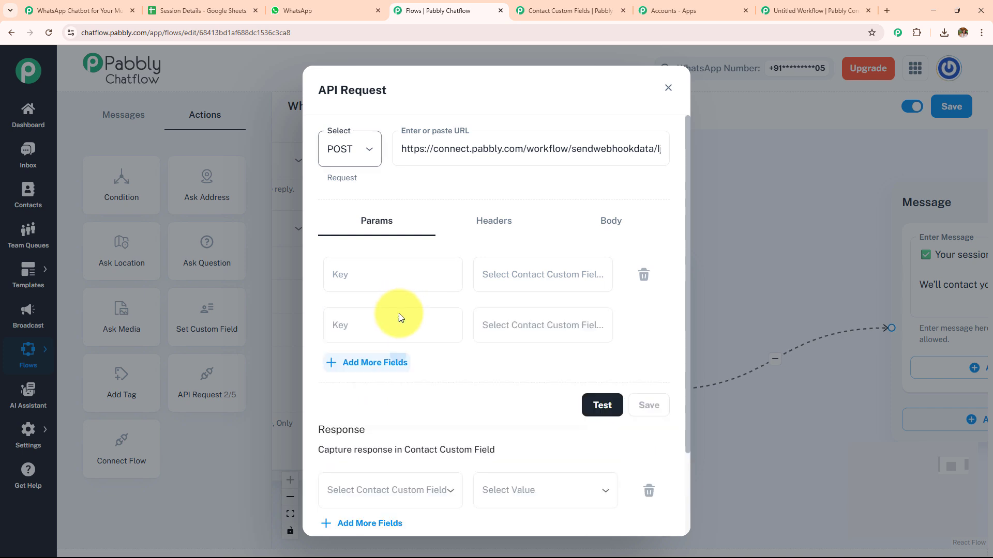
click(393, 363)
click(393, 278)
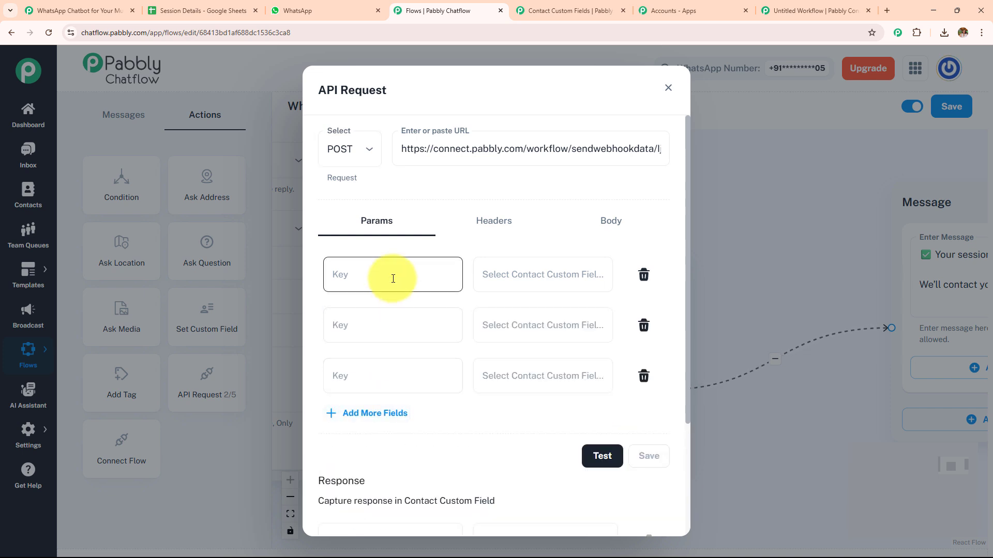
click(389, 323)
click(370, 373)
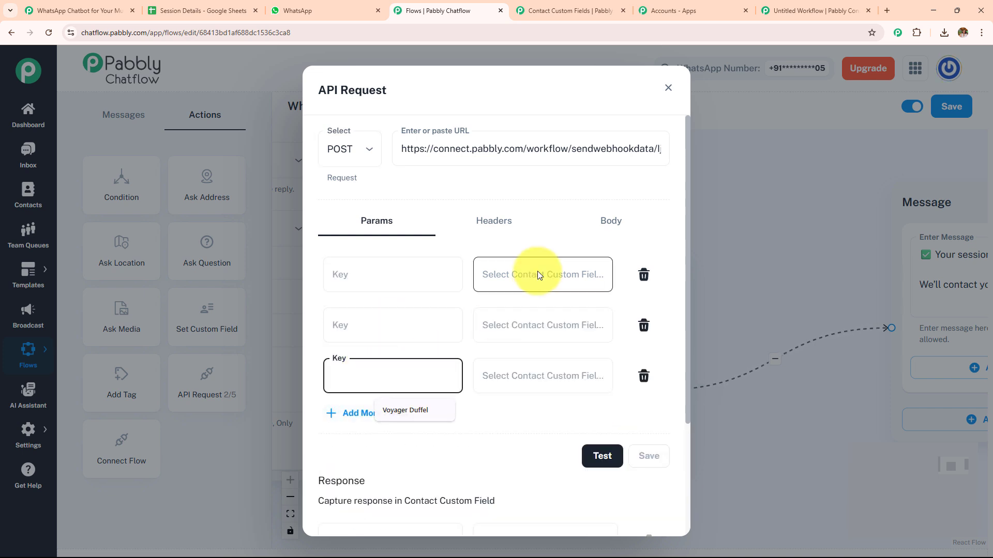
- Assign the $FullName custom field as the first parameter's value
click(538, 274)
scroll(529, 405, down, 5)
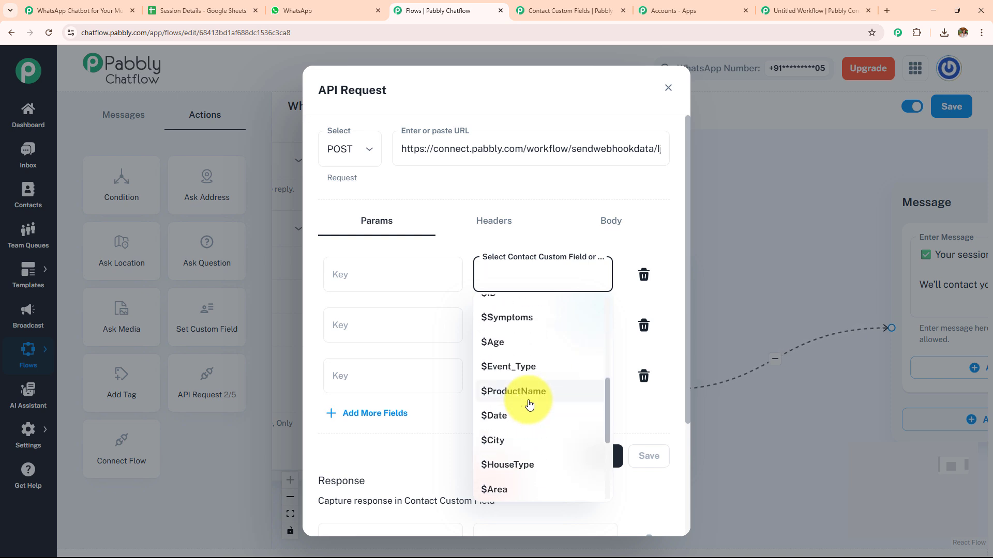
scroll(529, 409, down, 2)
click(527, 449)
- Browse the contact custom fields available for the second parameter without choosing one
click(545, 332)
scroll(532, 436, down, 1)
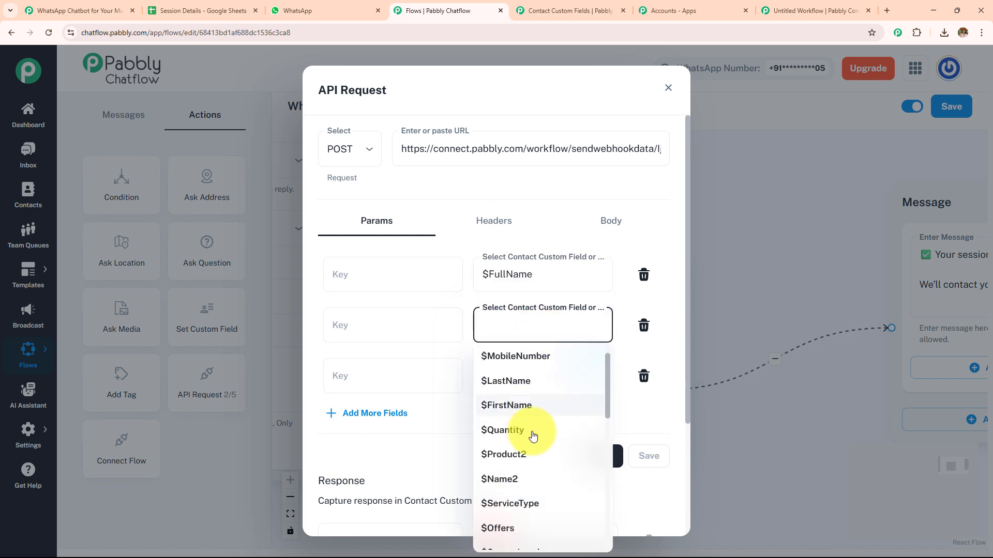
scroll(533, 436, down, 5)
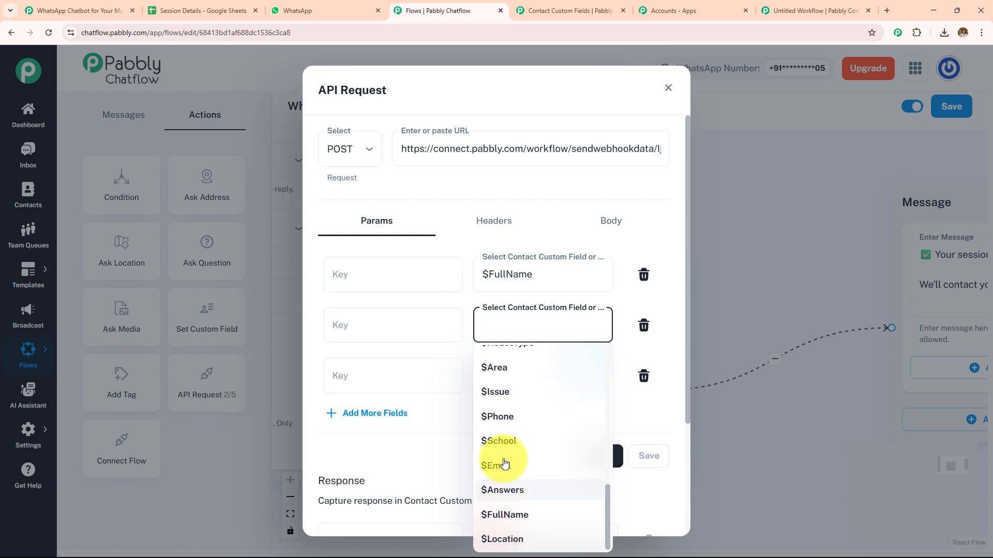
click(428, 442)
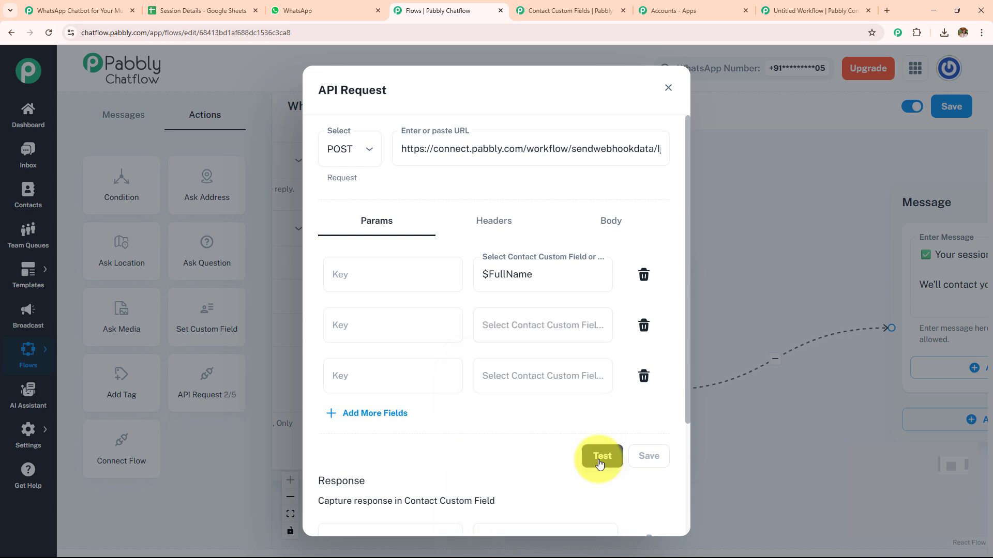
- Examine the original Pabbly Connect workflow's captured webhook response and Google Sheets action, and return to Pabbly Chatflow
click(94, 11)
click(433, 232)
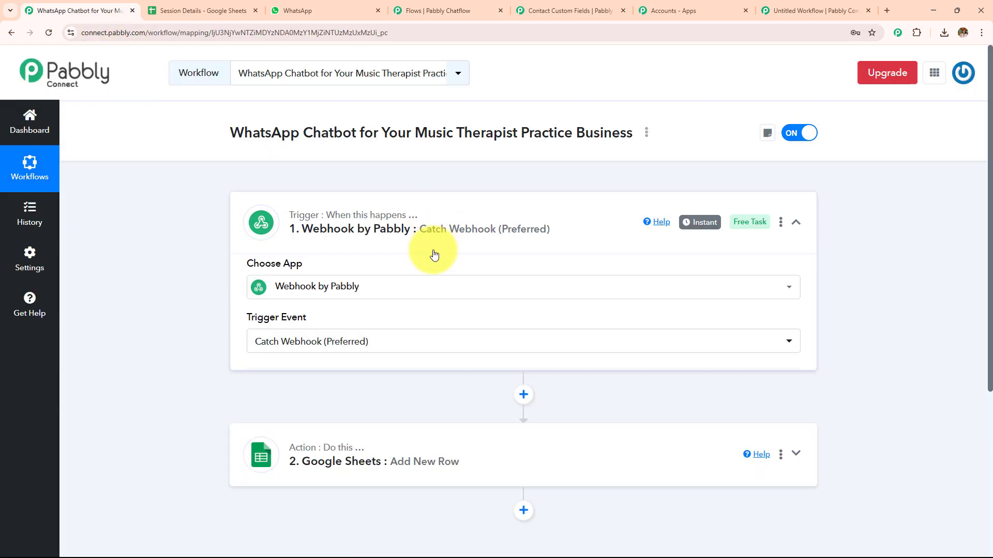
scroll(435, 289, down, 5)
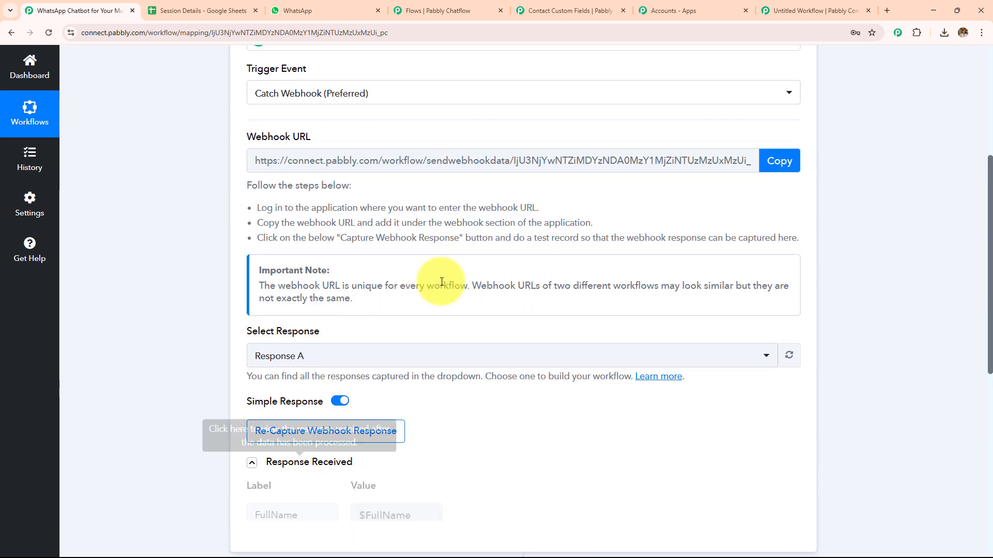
scroll(442, 282, down, 6)
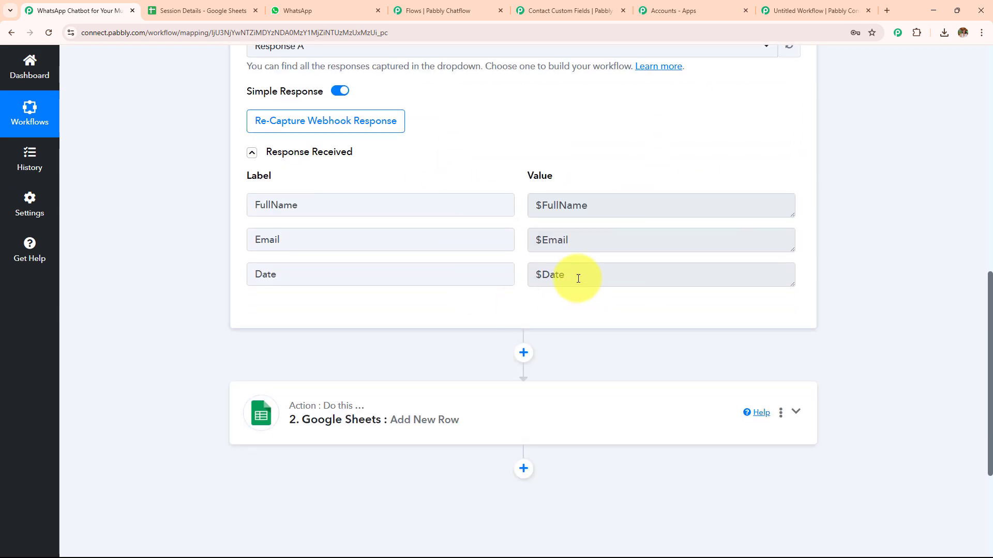
click(565, 410)
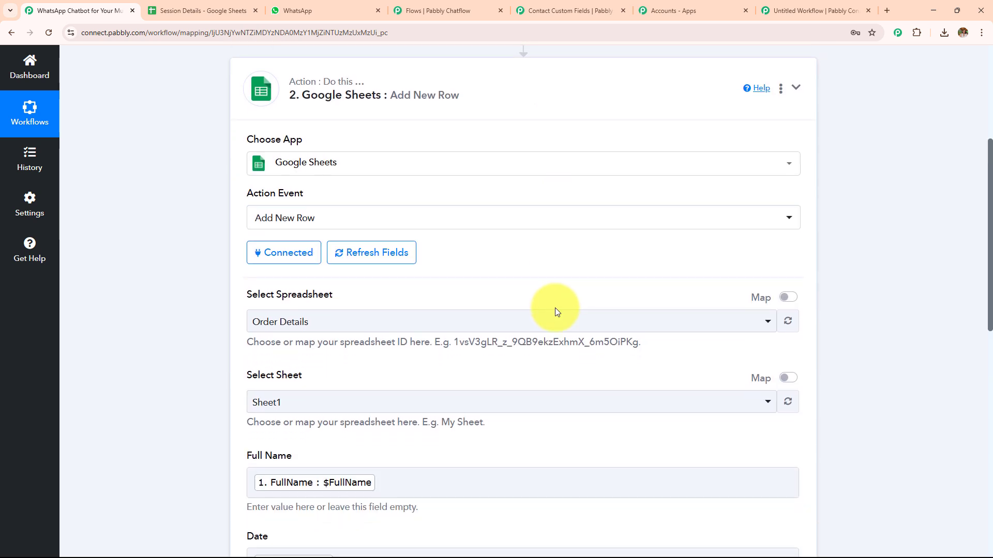
click(455, 8)
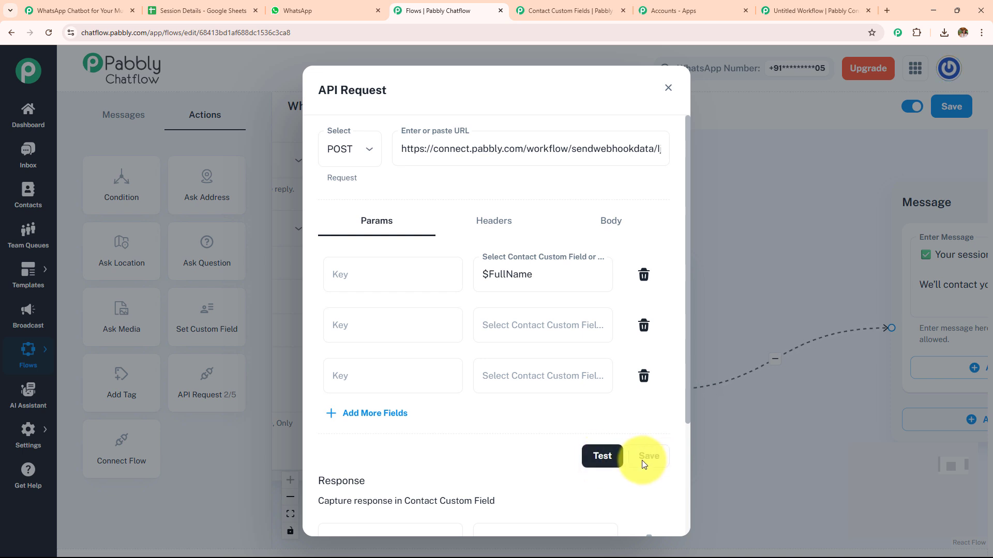
- Delete the duplicate API Request block with the empty webhook URL and close the Untitled Workflow page
click(767, 264)
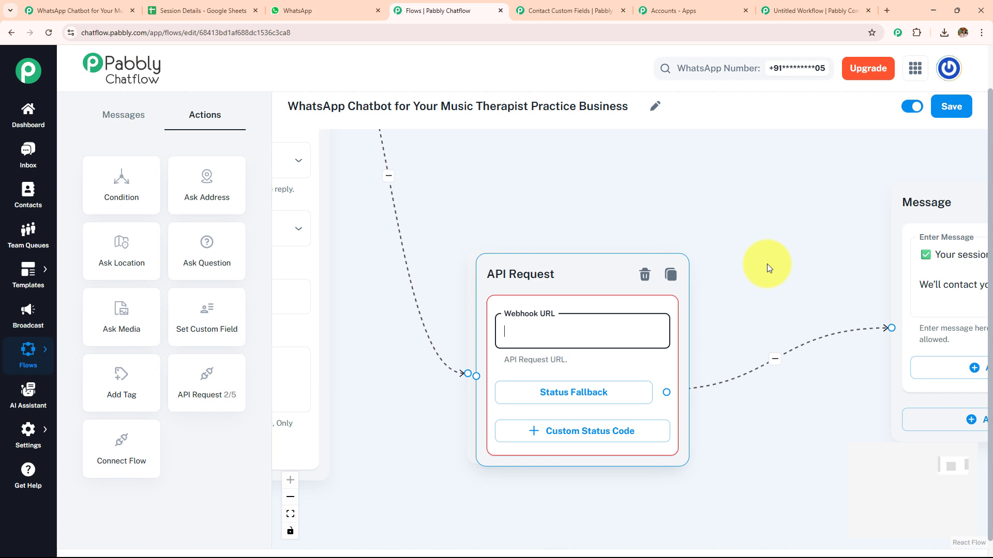
click(645, 275)
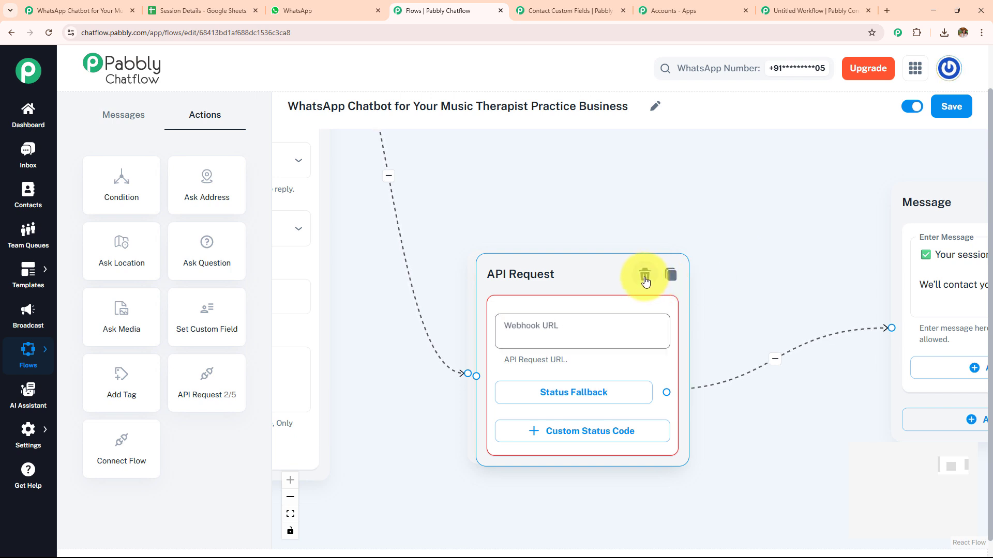
click(868, 11)
- Try mapping the webhook's FullName value into the Full Name field of the Google Sheets action
click(101, 13)
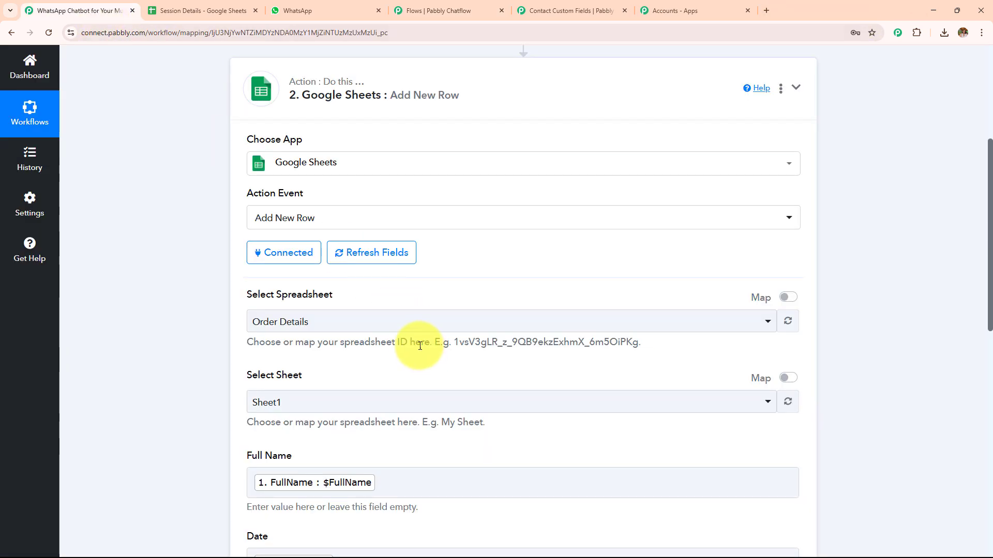
scroll(420, 345, down, 5)
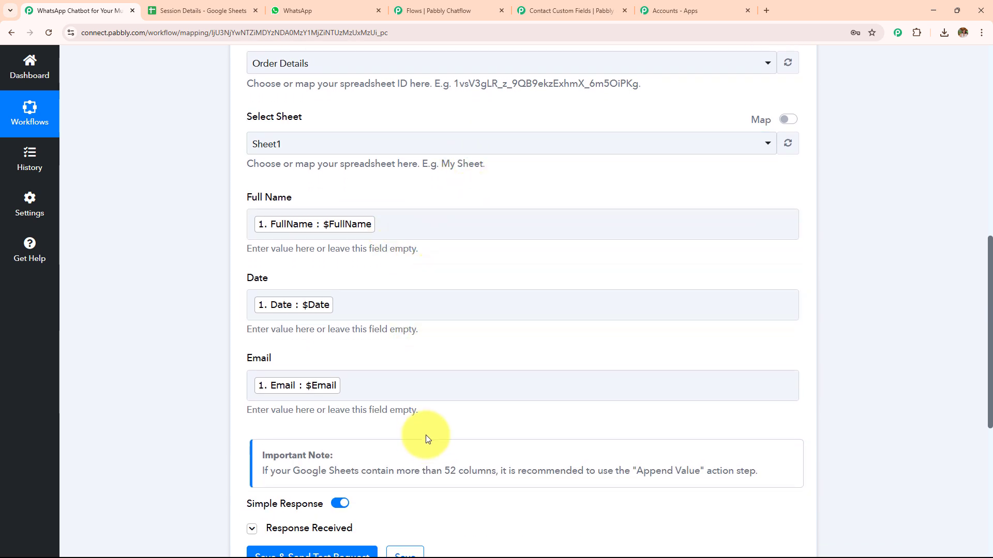
click(495, 224)
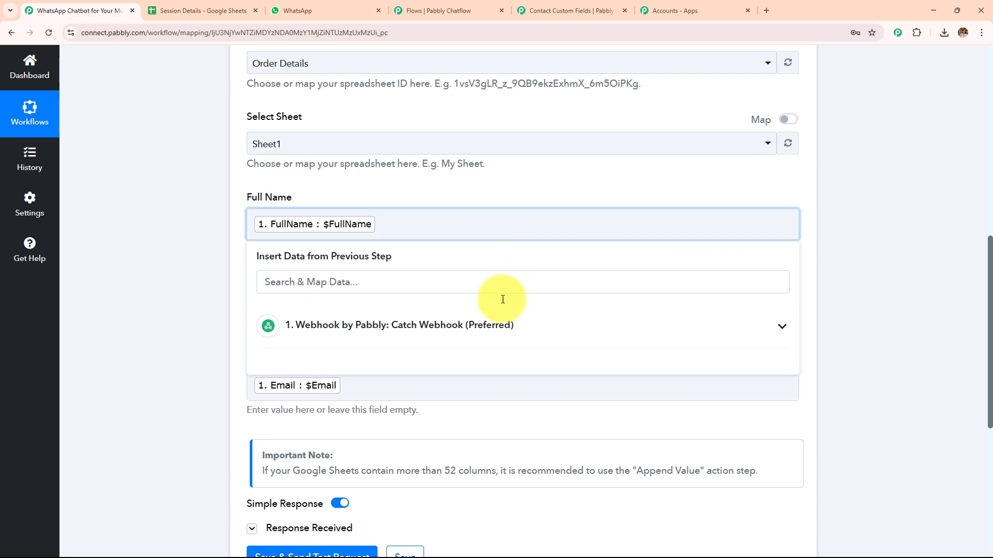
click(465, 333)
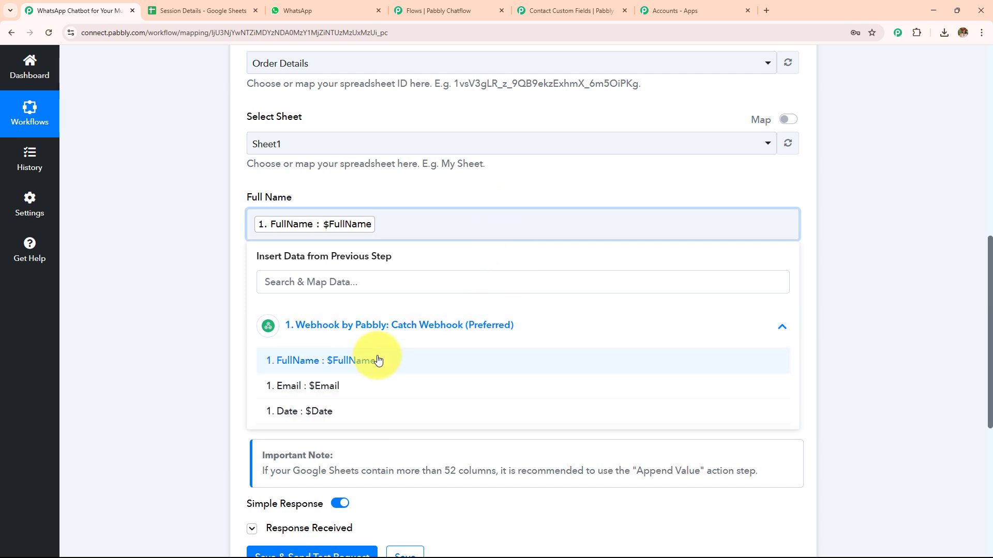
click(428, 224)
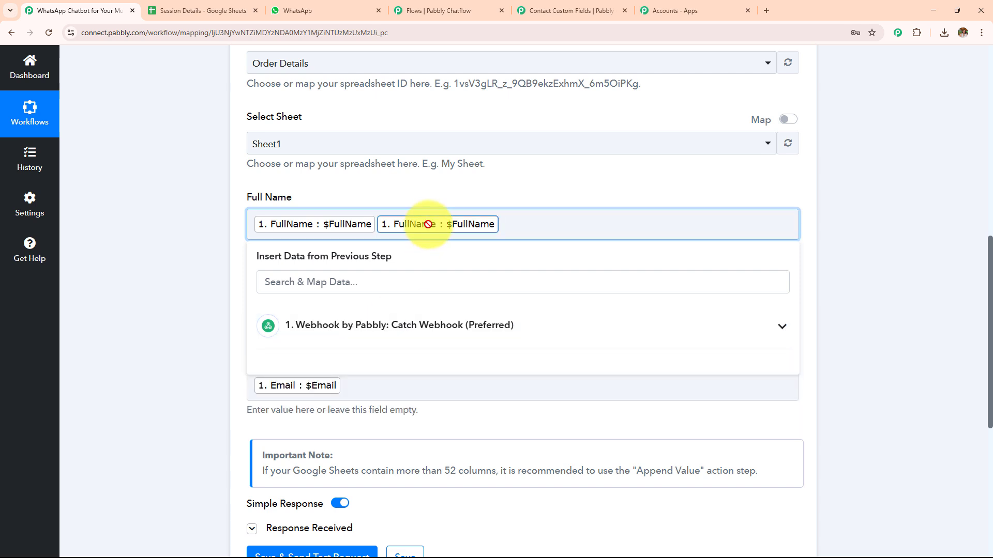
click(100, 266)
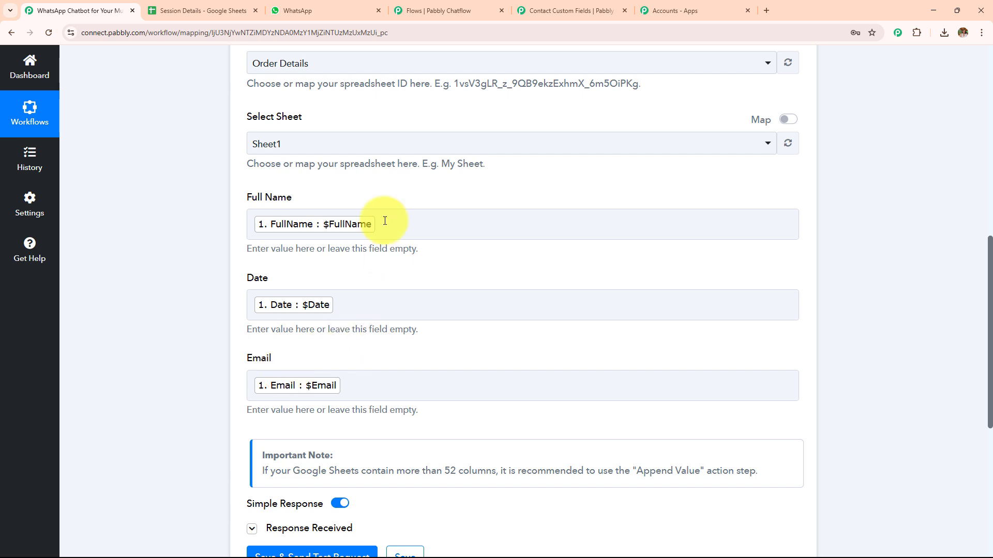
- Review the rest of the Google Sheets field mappings and check the Session Details spreadsheet
click(358, 383)
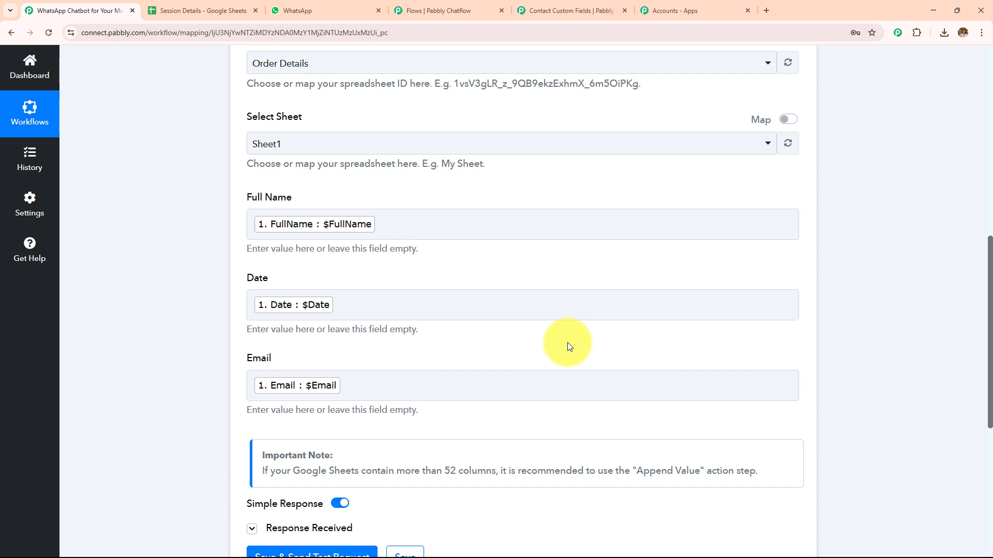
scroll(297, 385, down, 4)
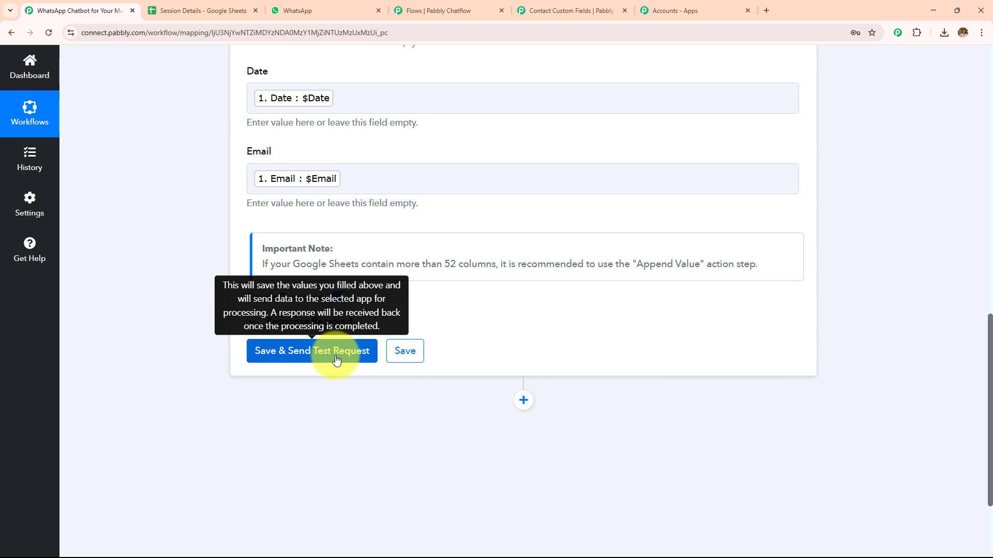
click(213, 11)
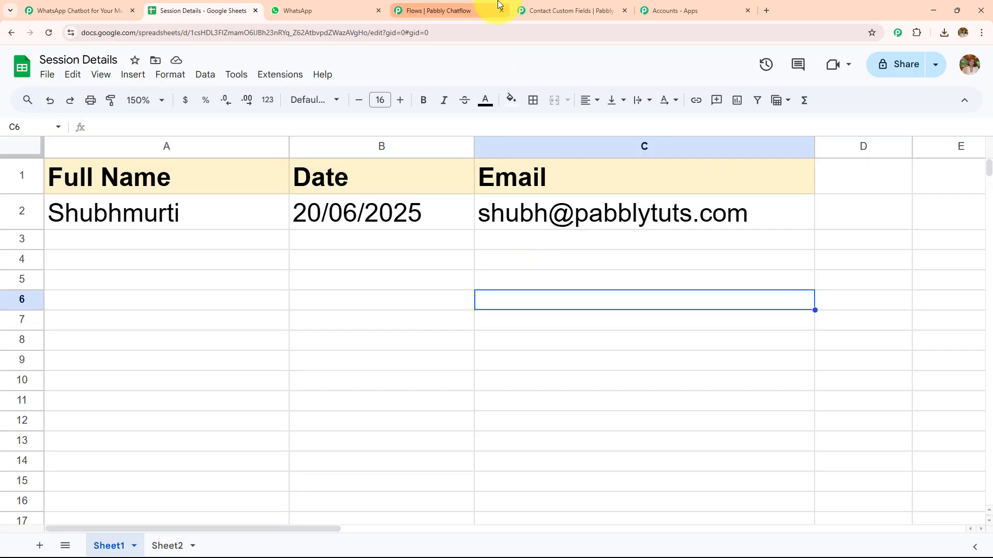
- Examine the Chatflow flow from the booking confirmation message back to the Music Guide message and its three options
click(435, 11)
scroll(815, 220, down, 3)
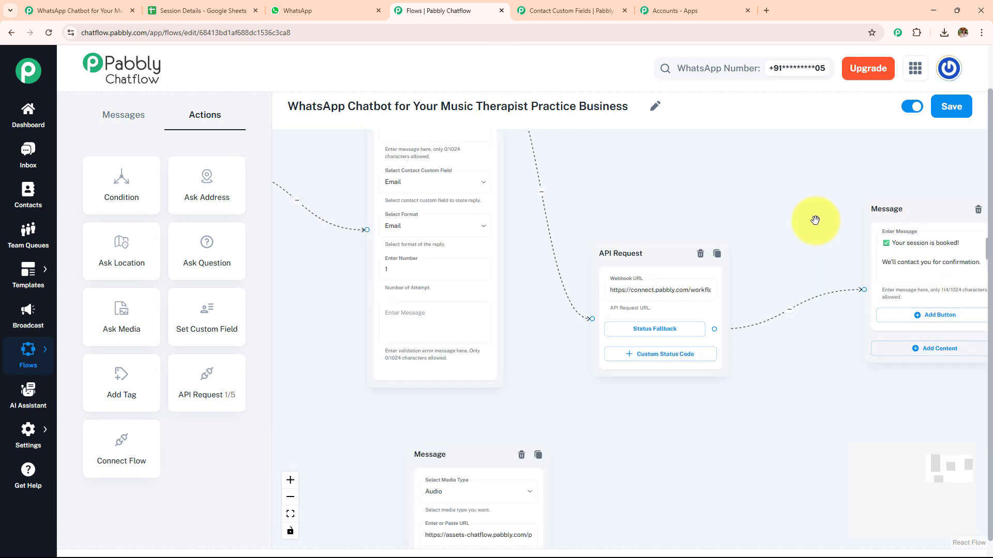
drag(815, 217, 665, 216)
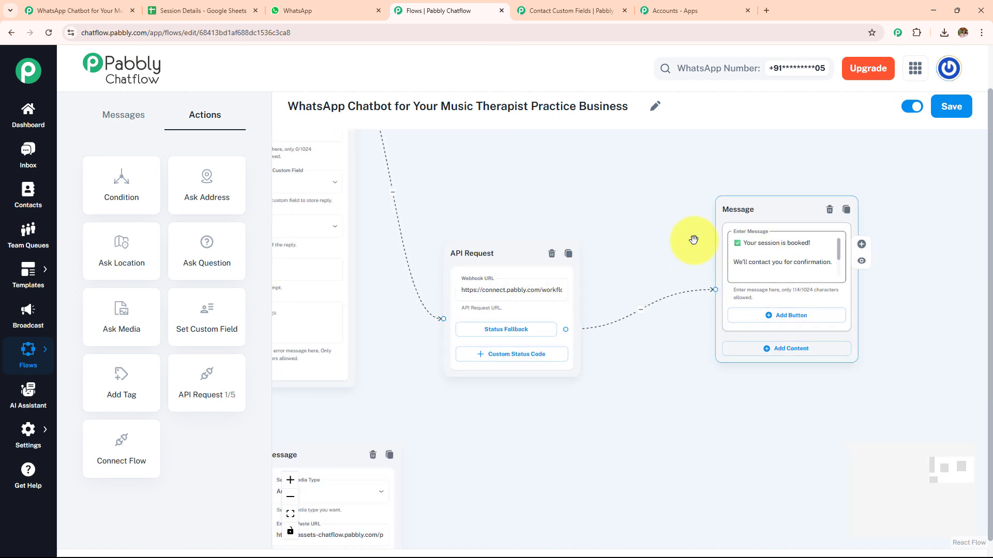
scroll(627, 235, down, 3)
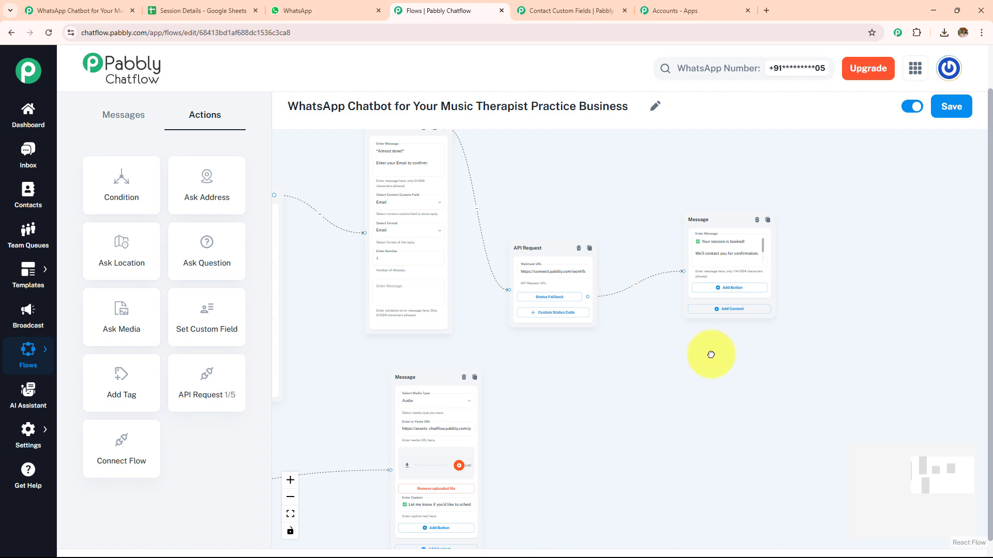
drag(588, 388, 934, 246)
drag(541, 307, 835, 264)
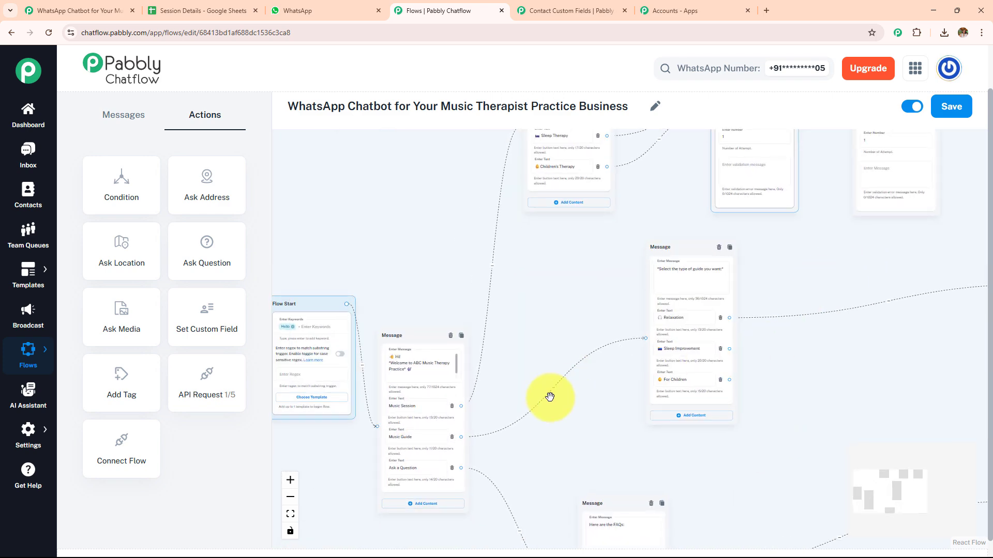
scroll(443, 437, up, 2)
scroll(441, 440, up, 1)
drag(640, 235, 342, 328)
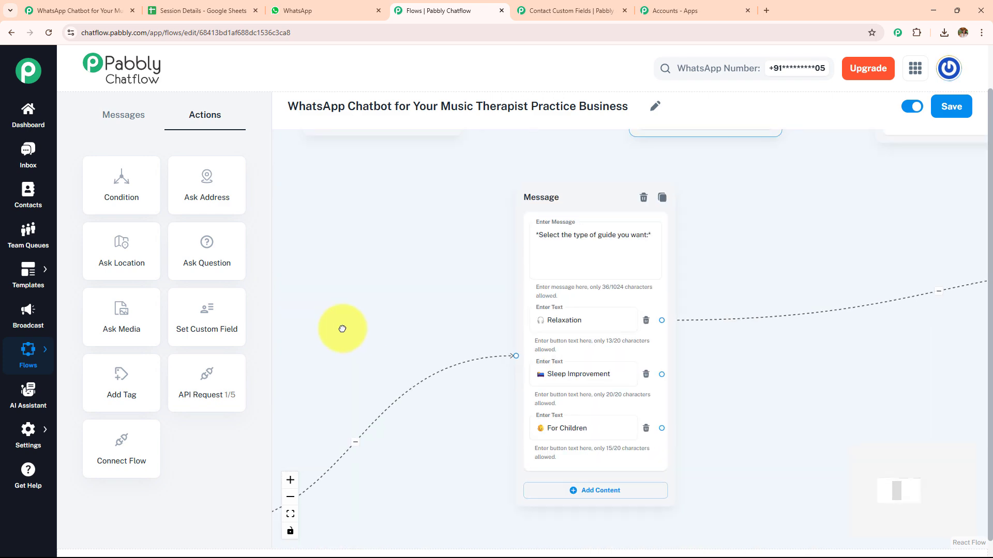
click(667, 264)
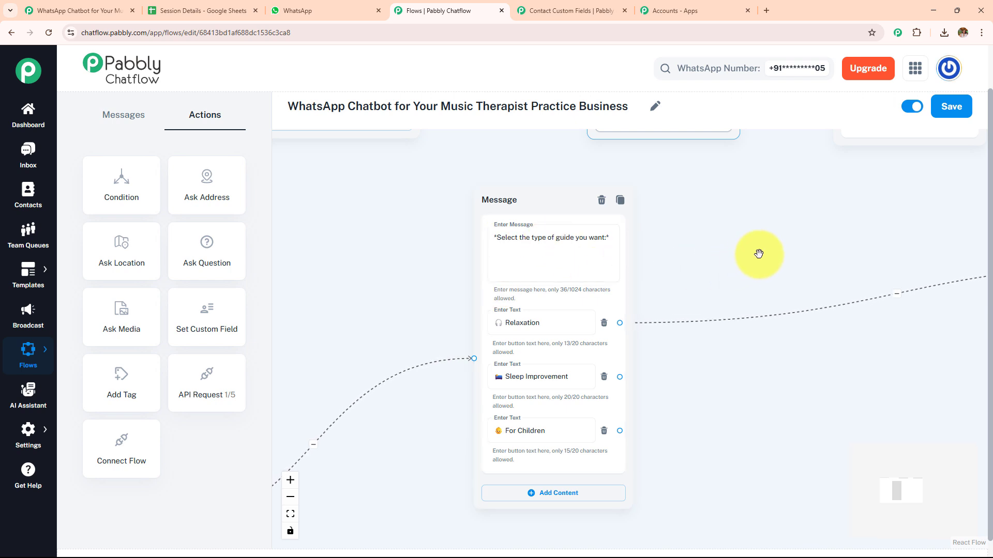
scroll(759, 253, up, 1)
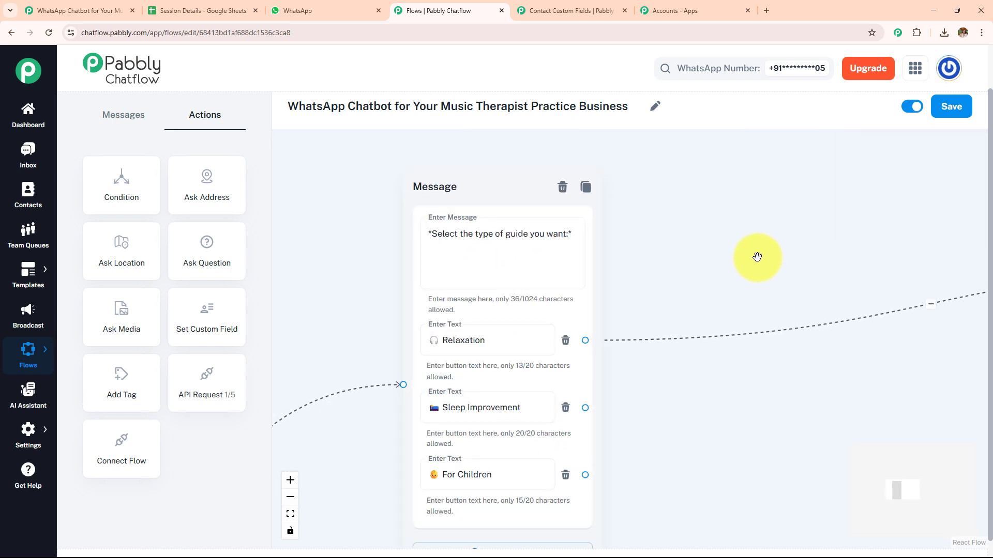
drag(760, 272, 656, 228)
scroll(662, 232, down, 2)
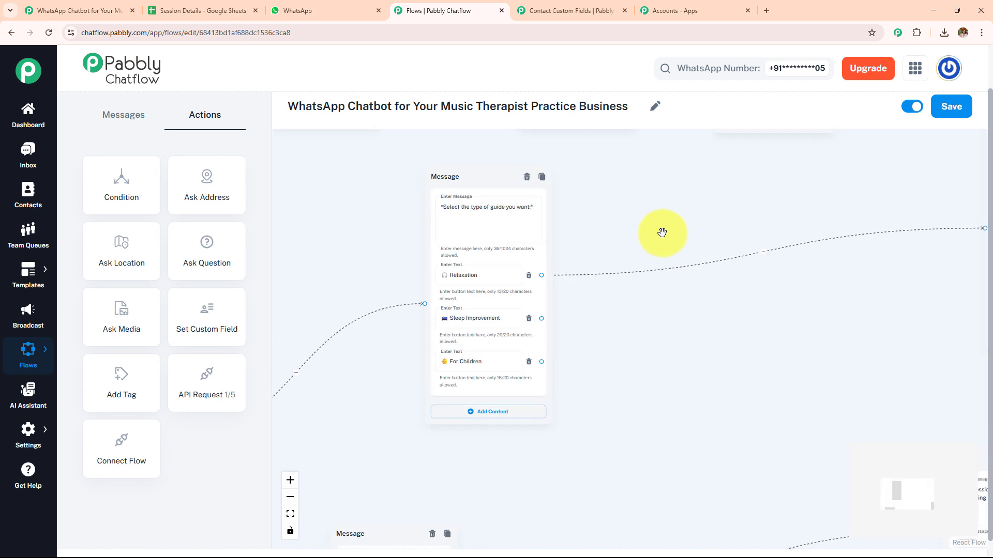
- Move the Relaxation audio message close beside the message asking for the type of guide
drag(815, 193, 657, 196)
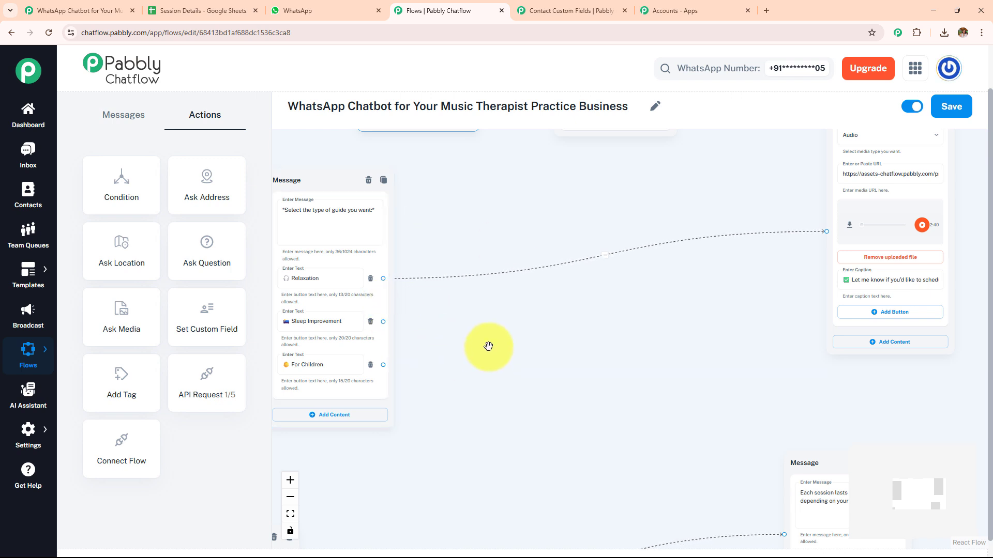
drag(831, 178, 461, 244)
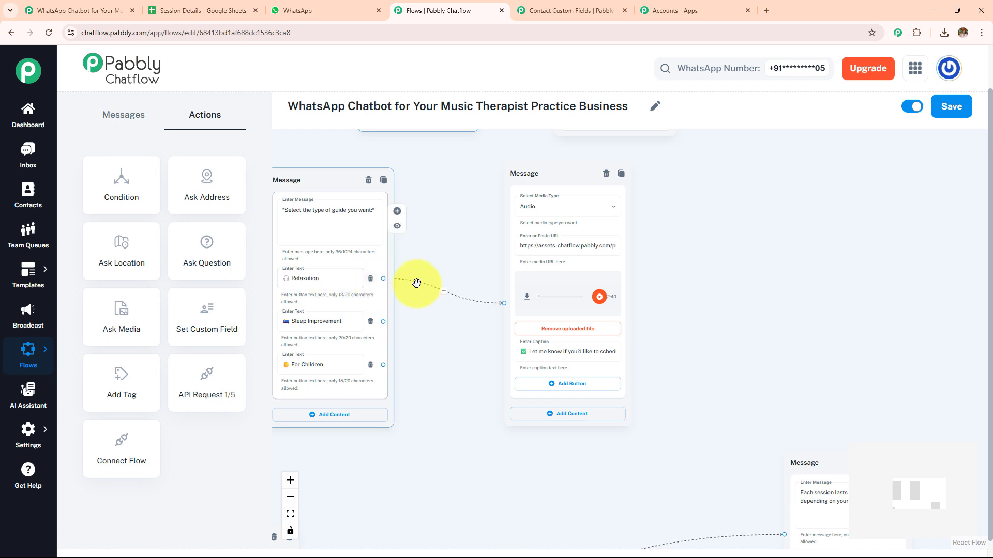
scroll(624, 279, up, 3)
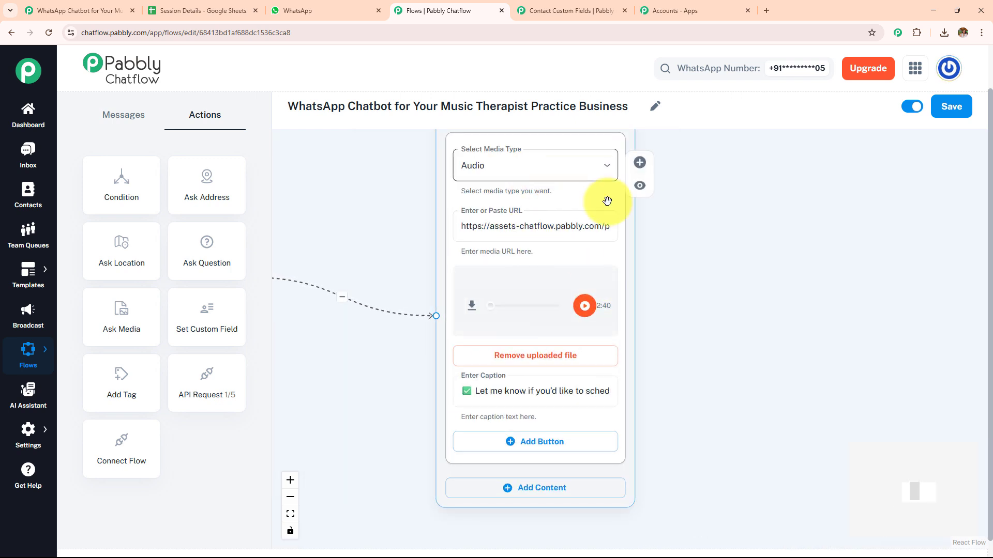
drag(749, 233, 887, 254)
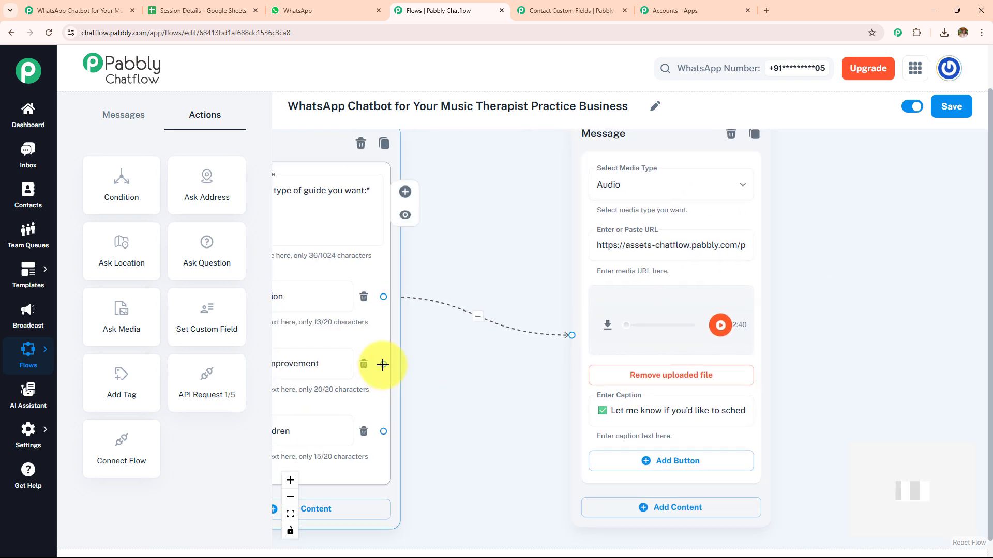
drag(383, 364, 482, 377)
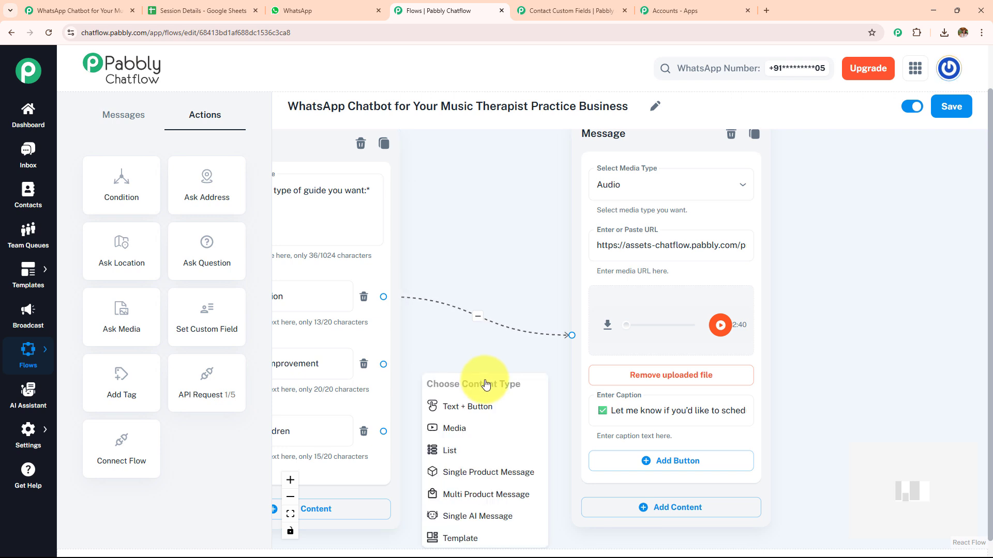
click(488, 432)
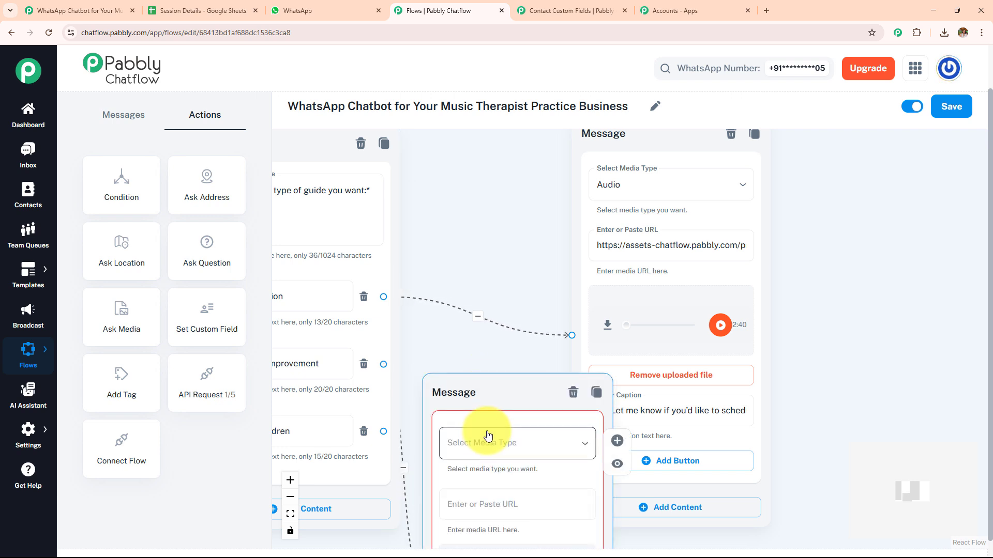
click(572, 394)
click(655, 189)
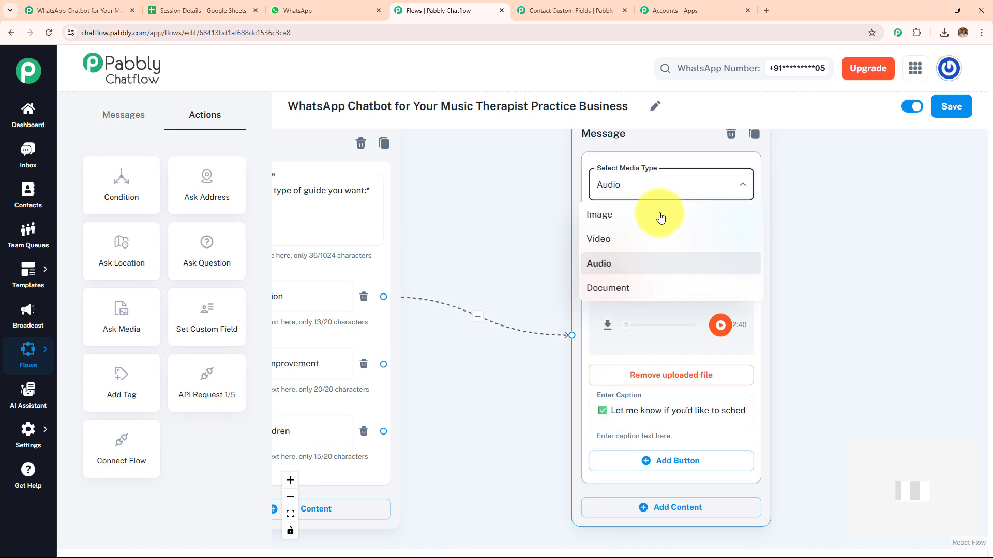
click(654, 267)
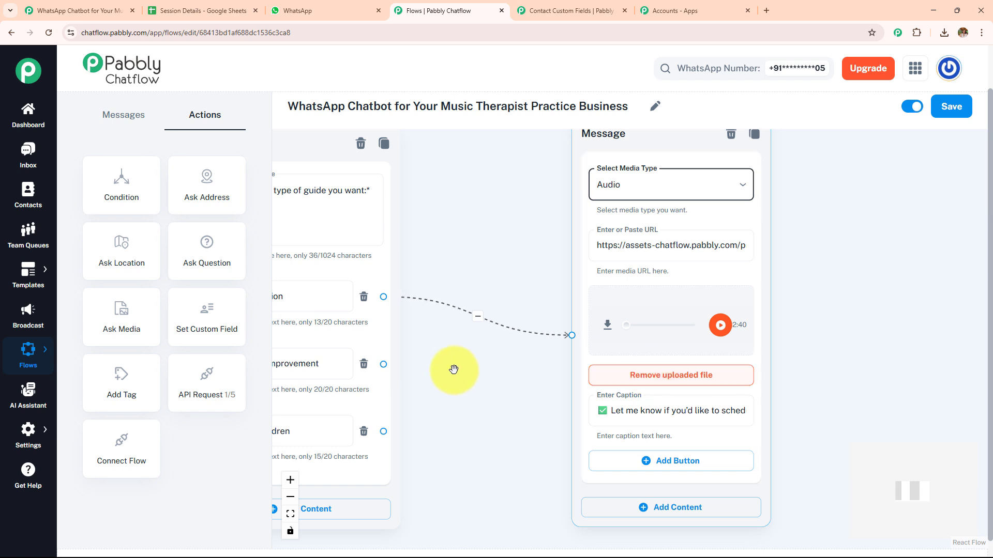
- Try out an Audio media message for the Sleep Improvement option and delete it without uploading a file
click(383, 364)
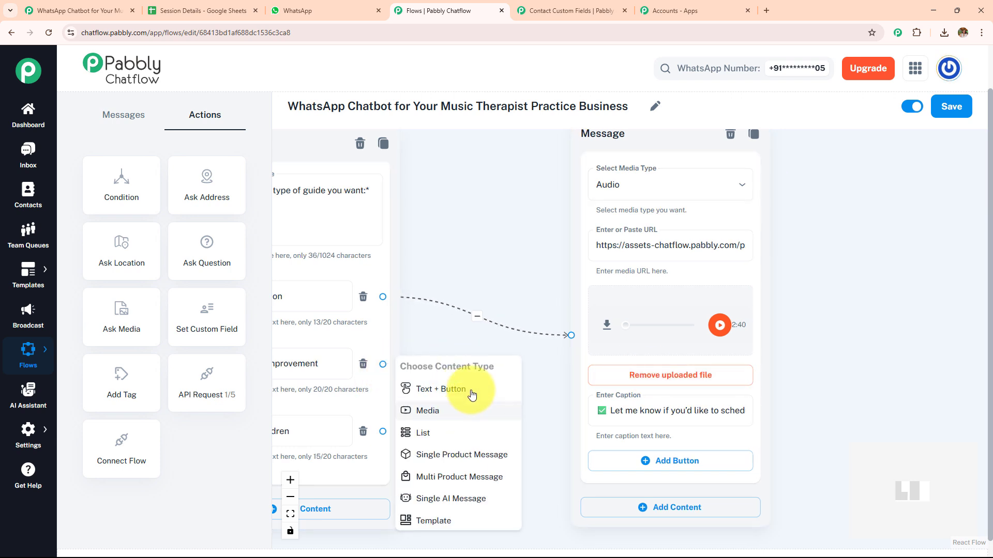
click(486, 411)
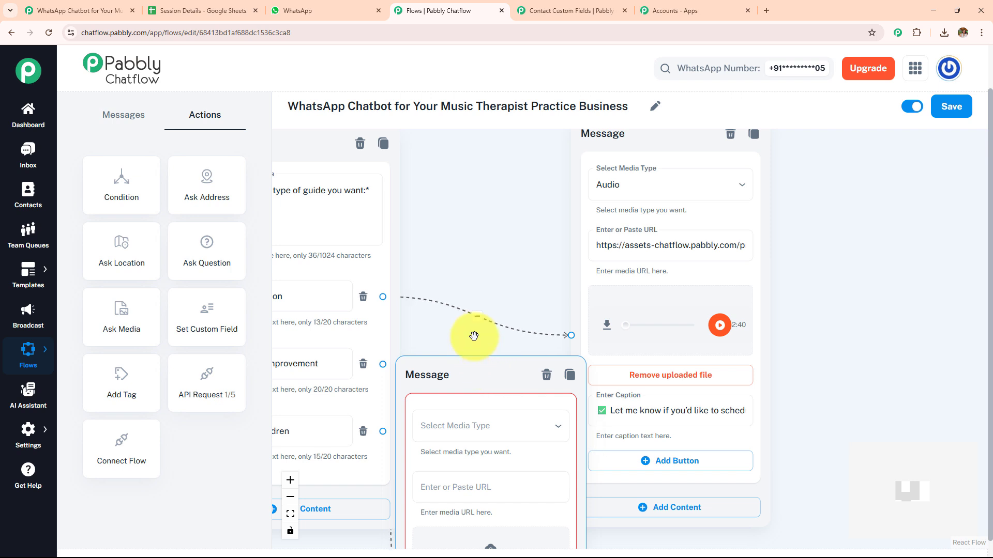
drag(473, 363, 491, 150)
click(504, 230)
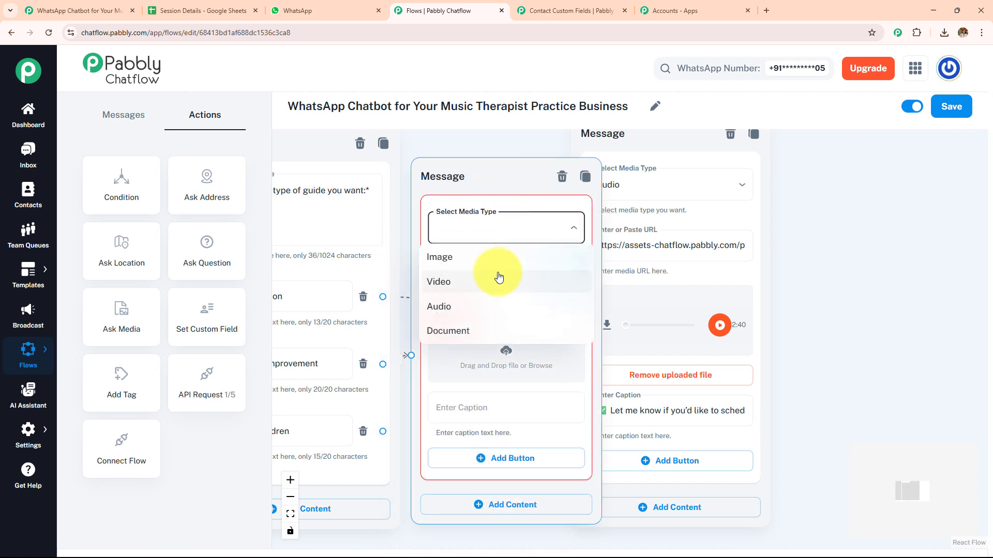
click(494, 304)
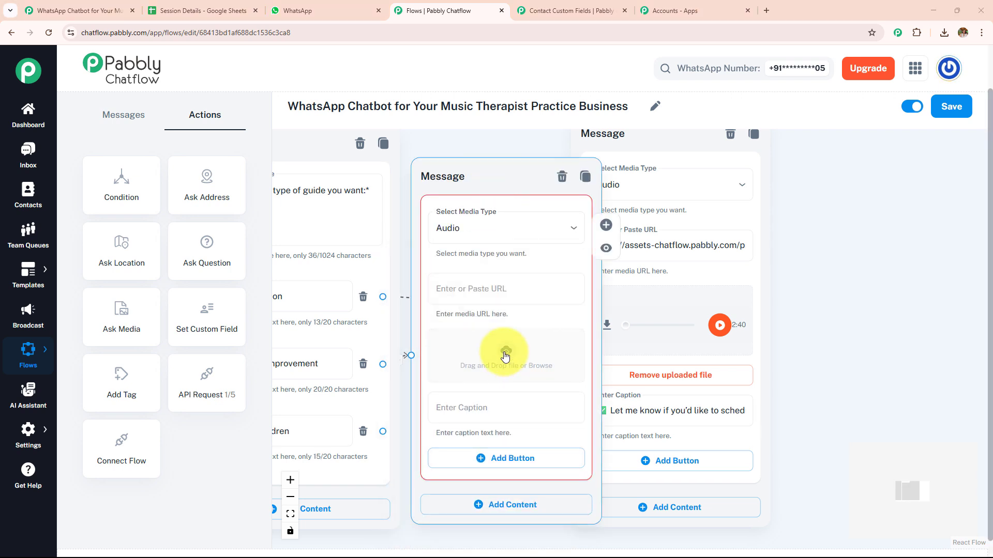
click(505, 357)
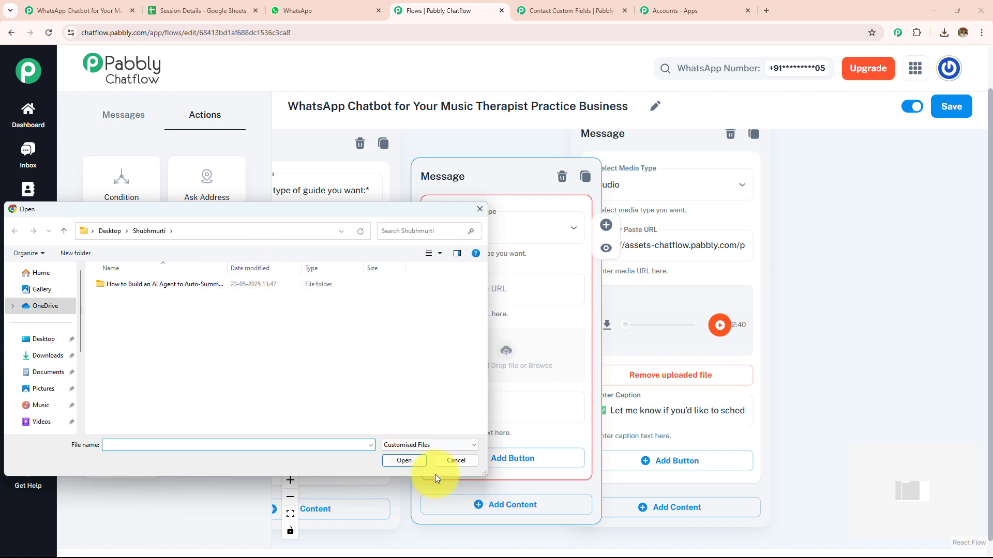
click(449, 462)
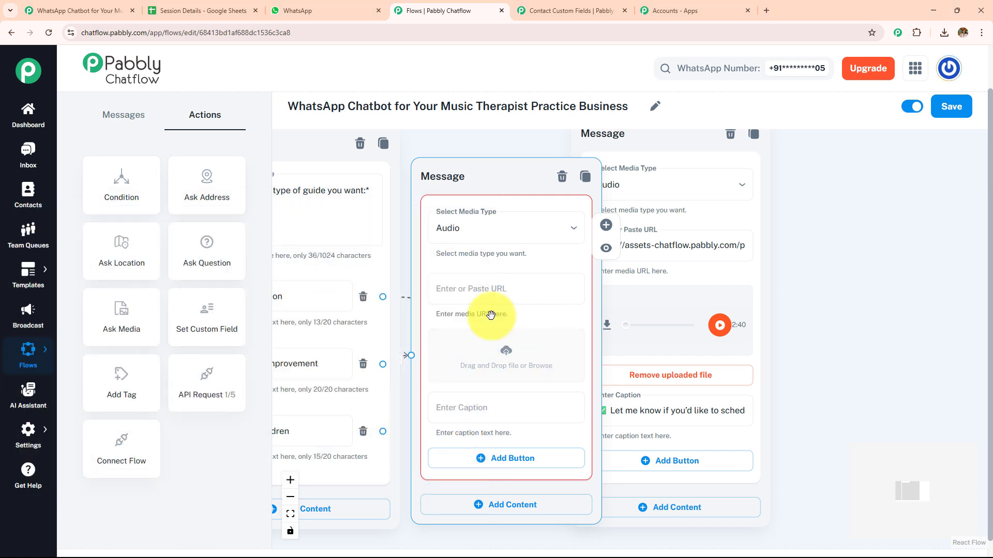
click(561, 176)
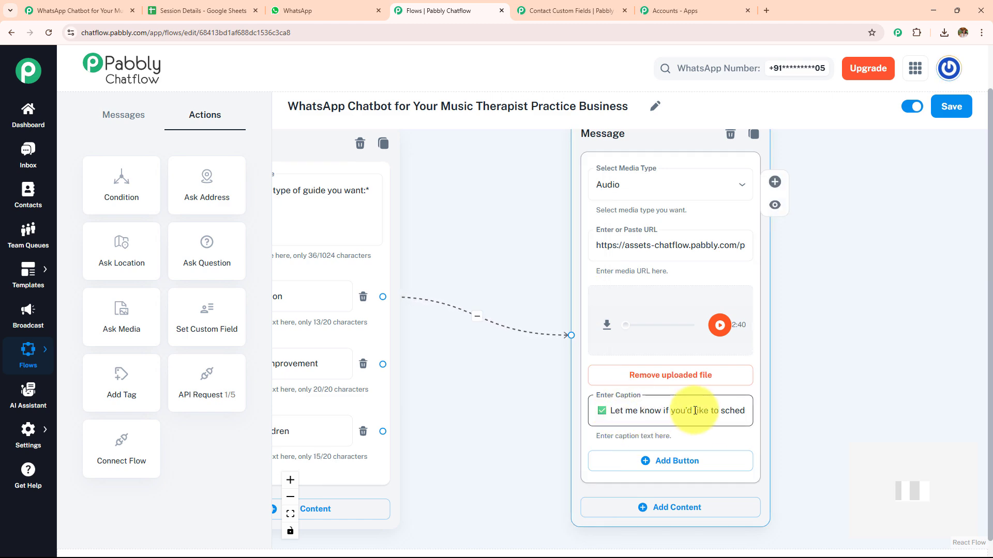
- Examine the FAQ message and the replies linked to its Session Duration, Pricing & Payment and Contact Info options
scroll(701, 410, down, 3)
drag(506, 479, 698, 219)
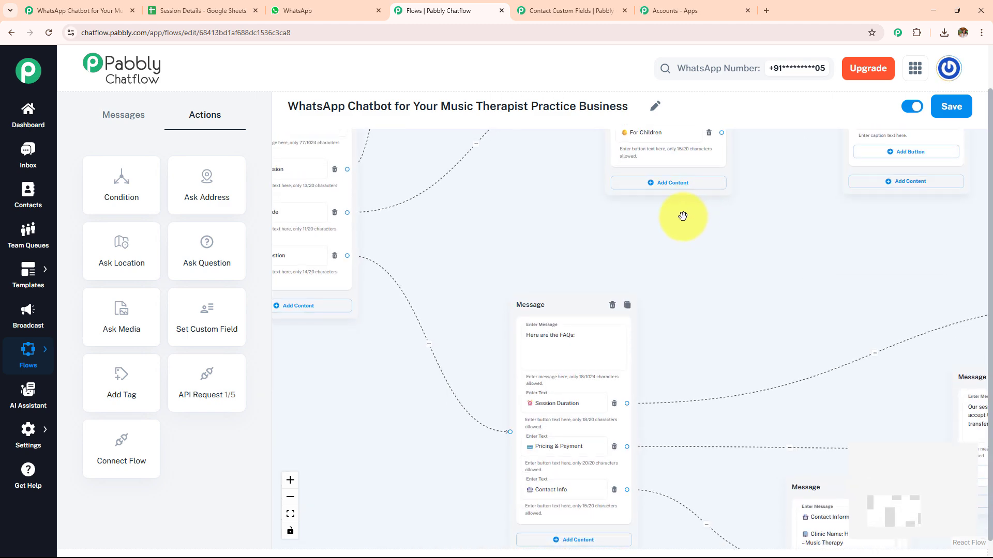
drag(590, 228, 436, 158)
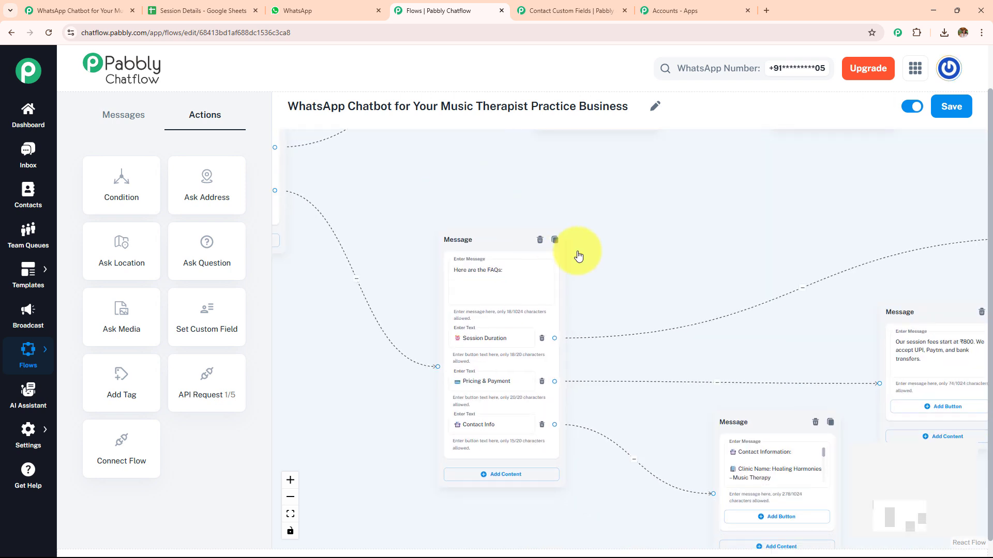
drag(622, 277, 583, 238)
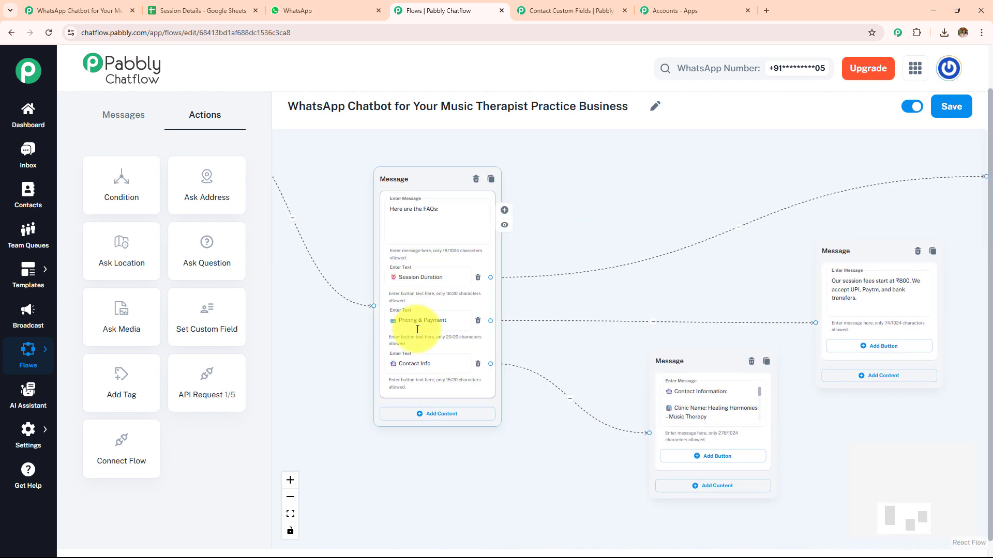
scroll(590, 326, up, 3)
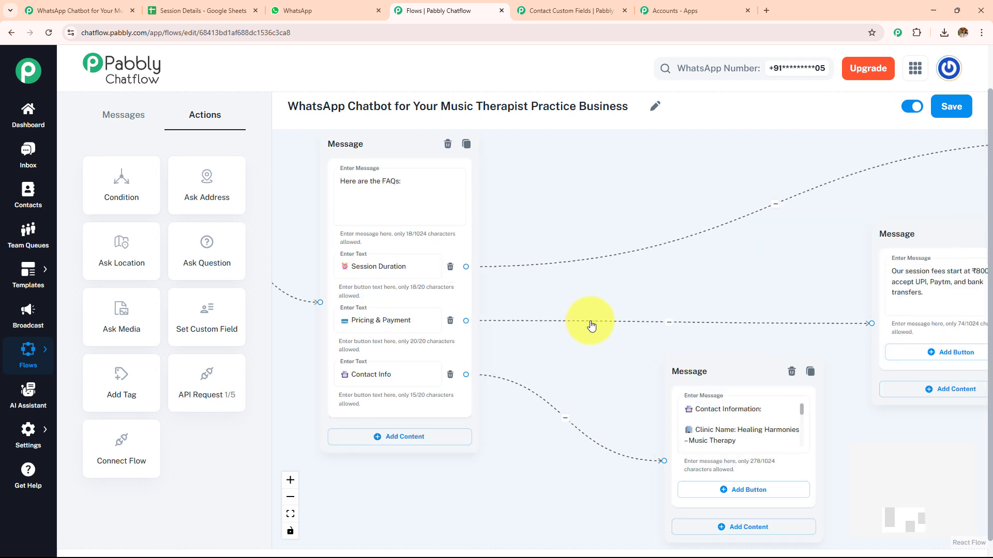
scroll(602, 310, down, 3)
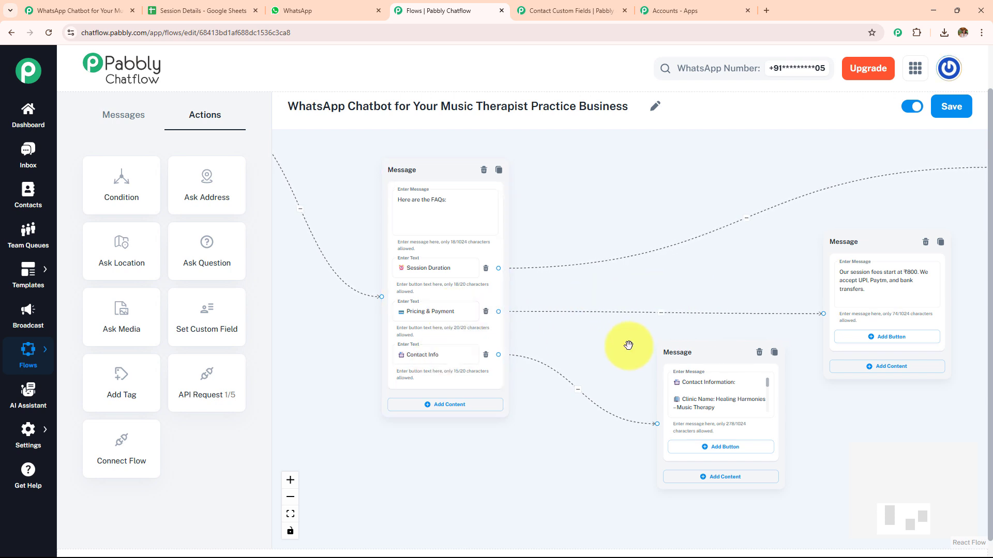
drag(631, 343, 418, 358)
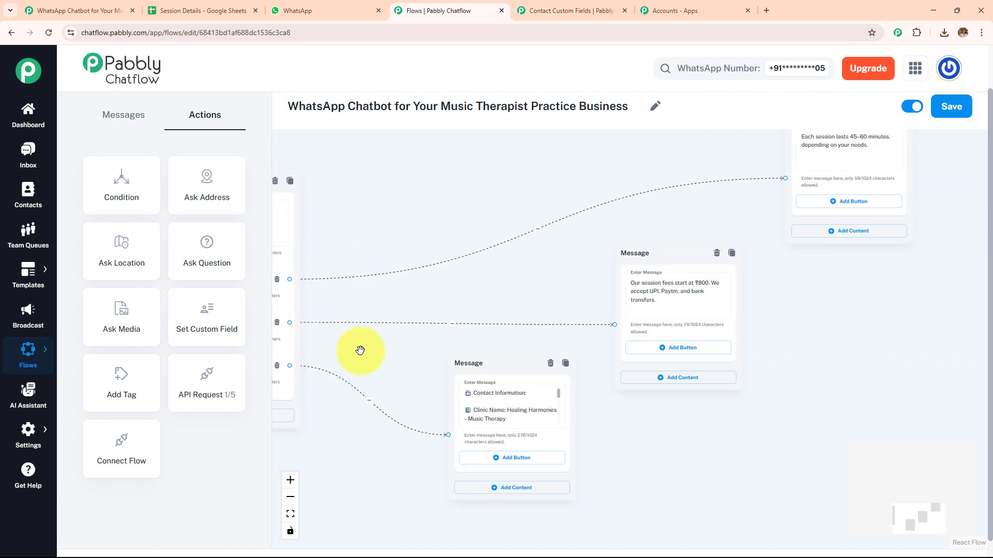
drag(812, 299, 780, 341)
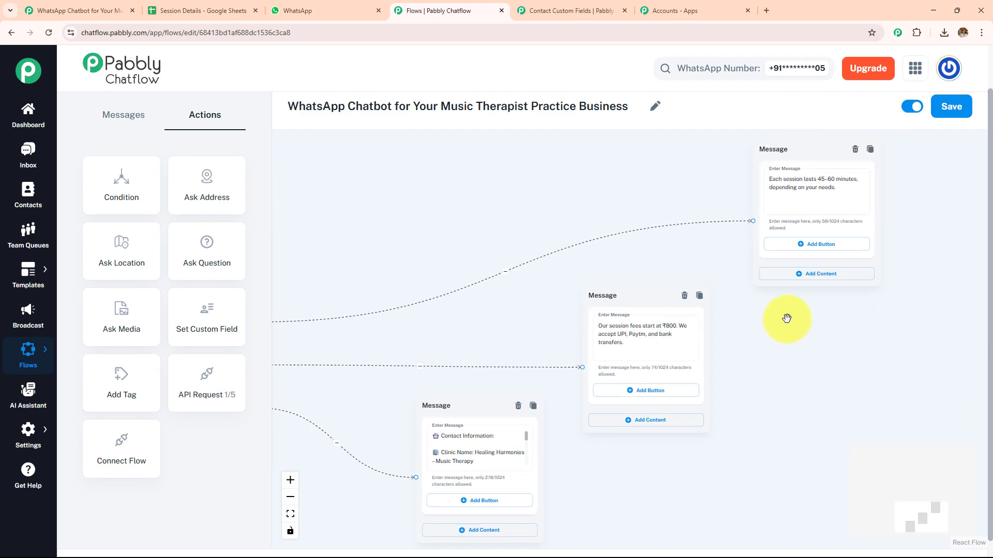
click(848, 208)
scroll(450, 219, down, 5)
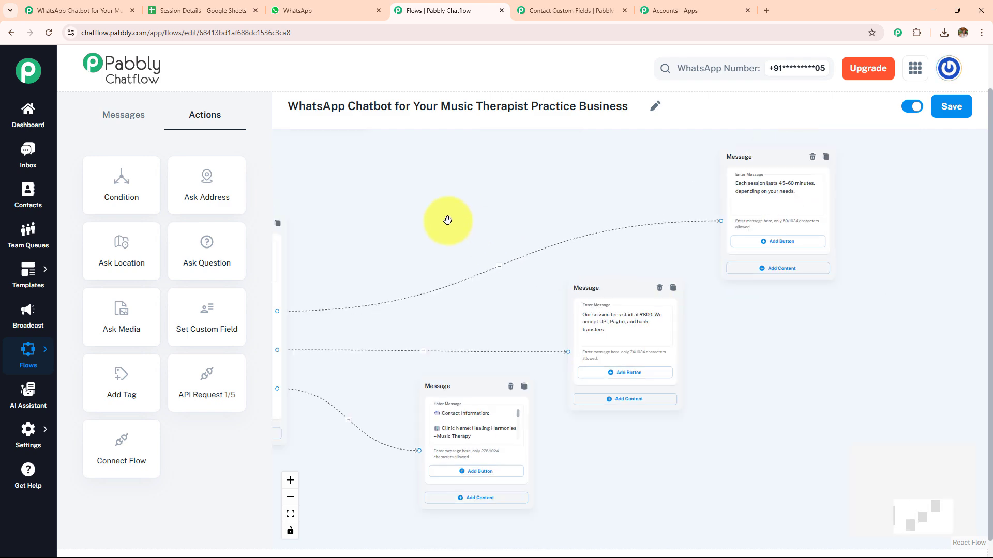
drag(490, 213, 574, 394)
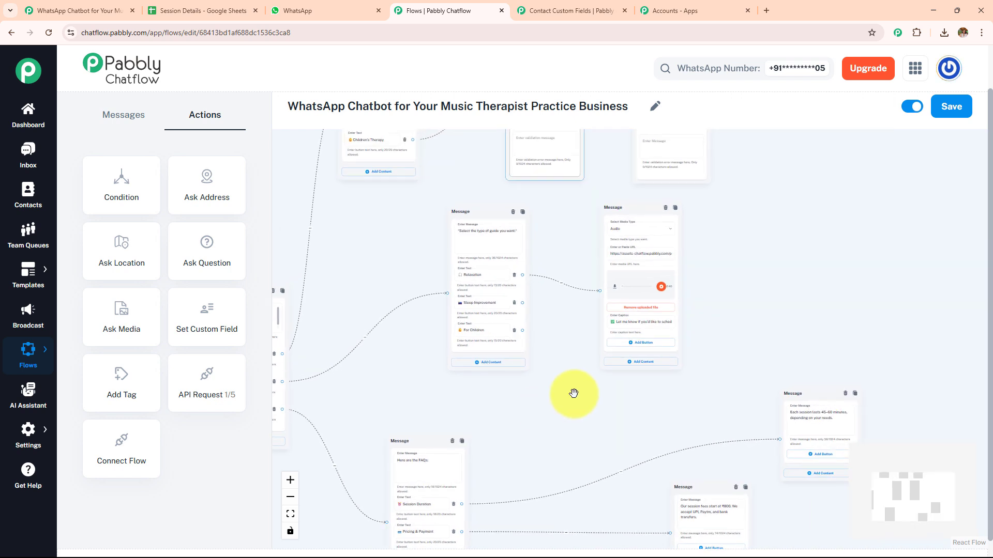
- Switch the WhatsApp Chatbot for Your Music Therapist Practice Business flow to inactive and back to active
click(912, 107)
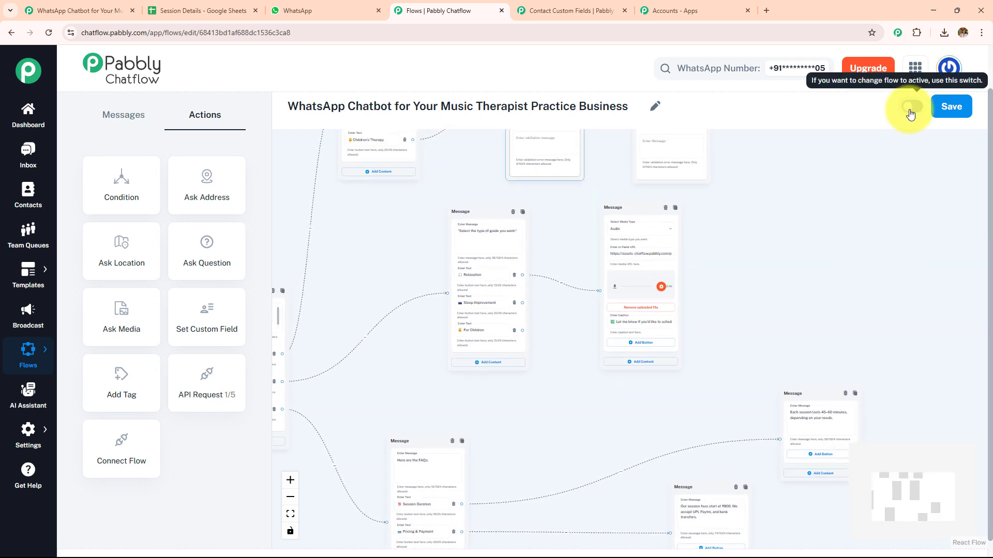
click(913, 110)
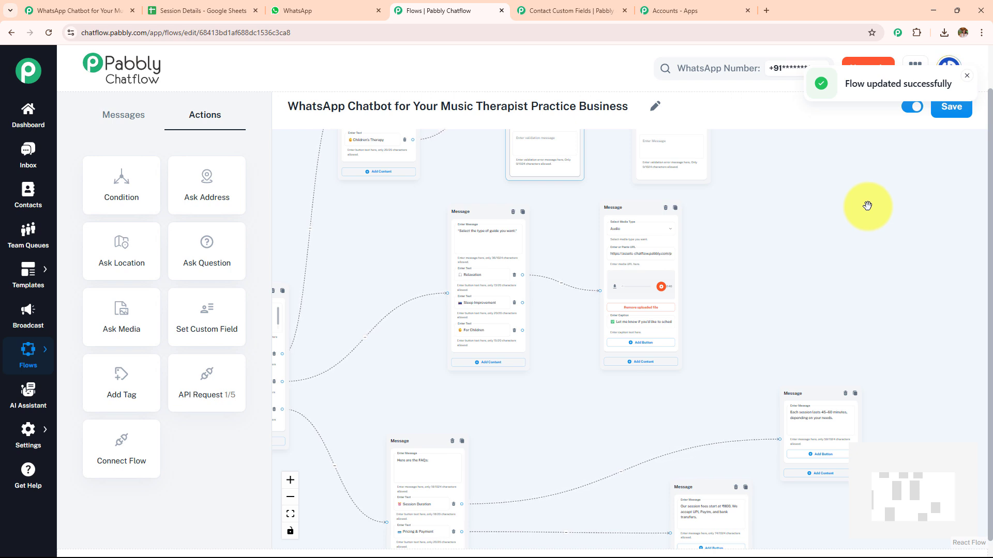
- Dismiss the notification and review the whole flow, including the booking questions, API request, music guide audio and FAQ replies
scroll(871, 208, down, 3)
drag(860, 218, 781, 299)
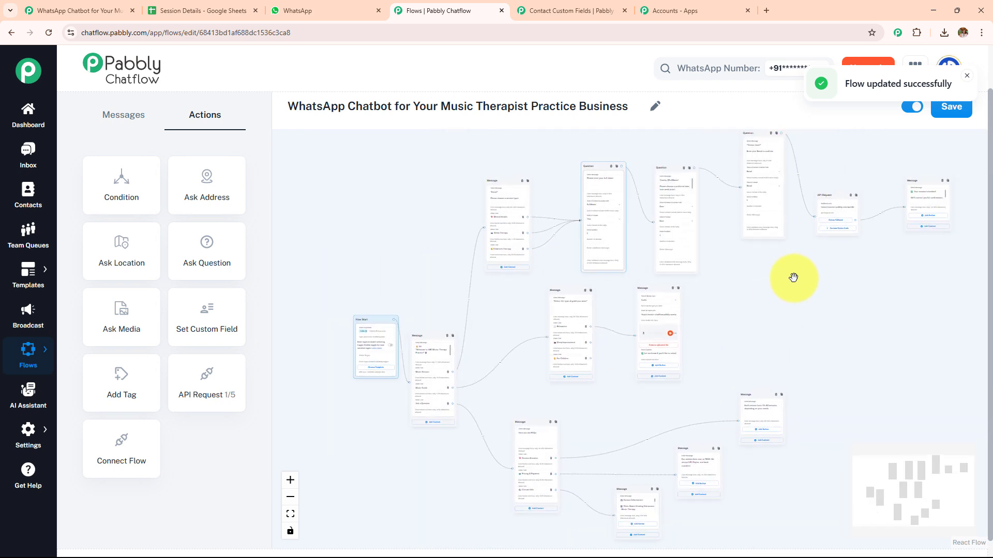
click(966, 76)
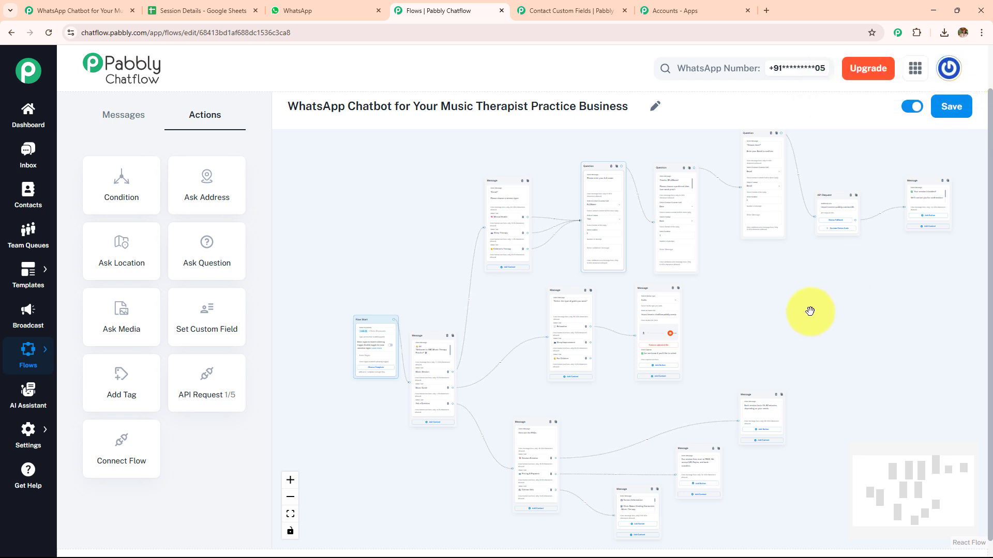
scroll(810, 311, up, 2)
drag(805, 307, 655, 378)
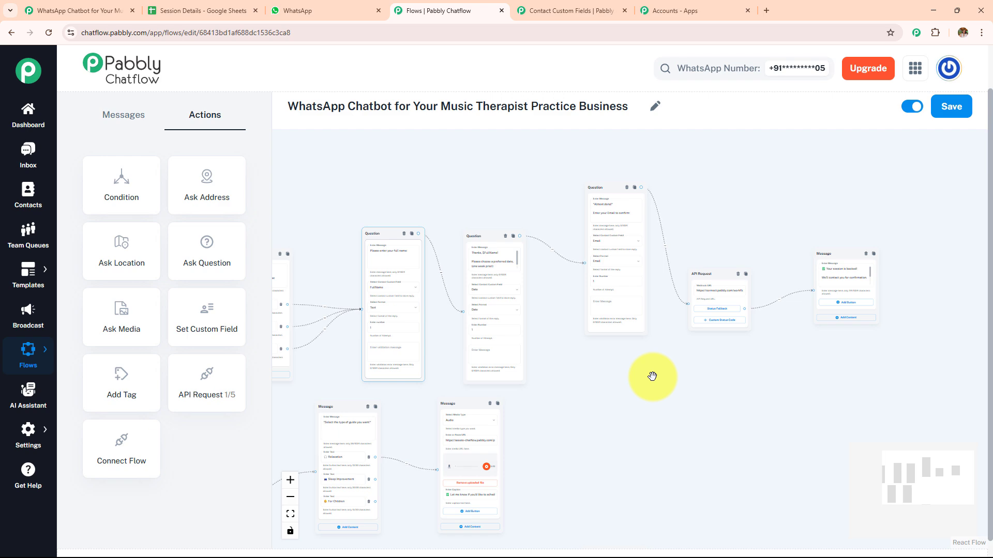
drag(641, 433, 643, 321)
scroll(649, 334, up, 3)
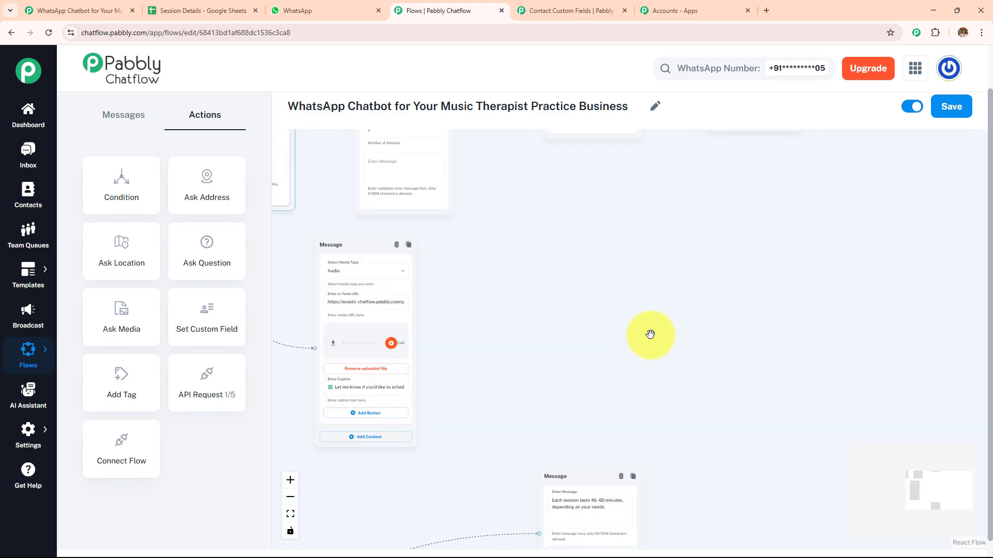
drag(560, 301, 756, 164)
drag(487, 364, 804, 284)
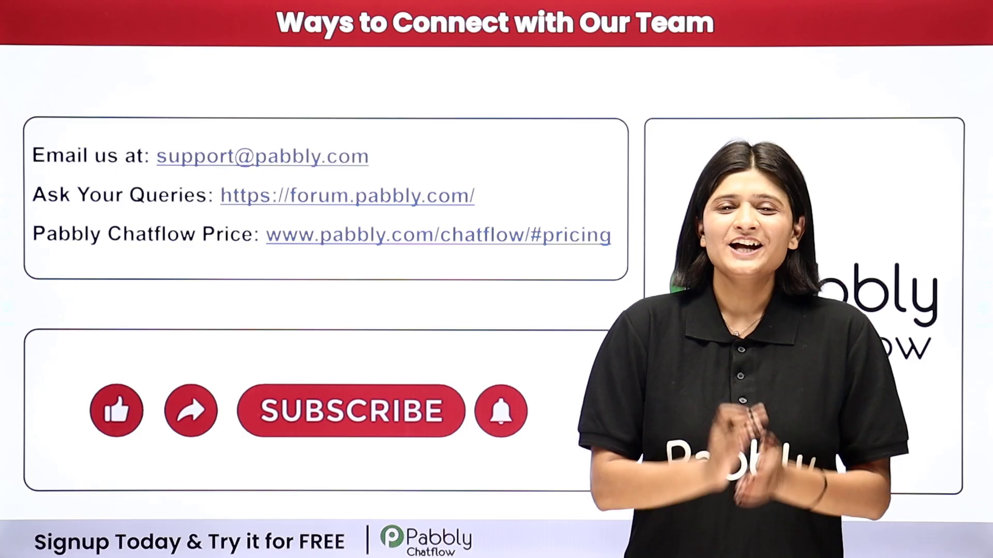